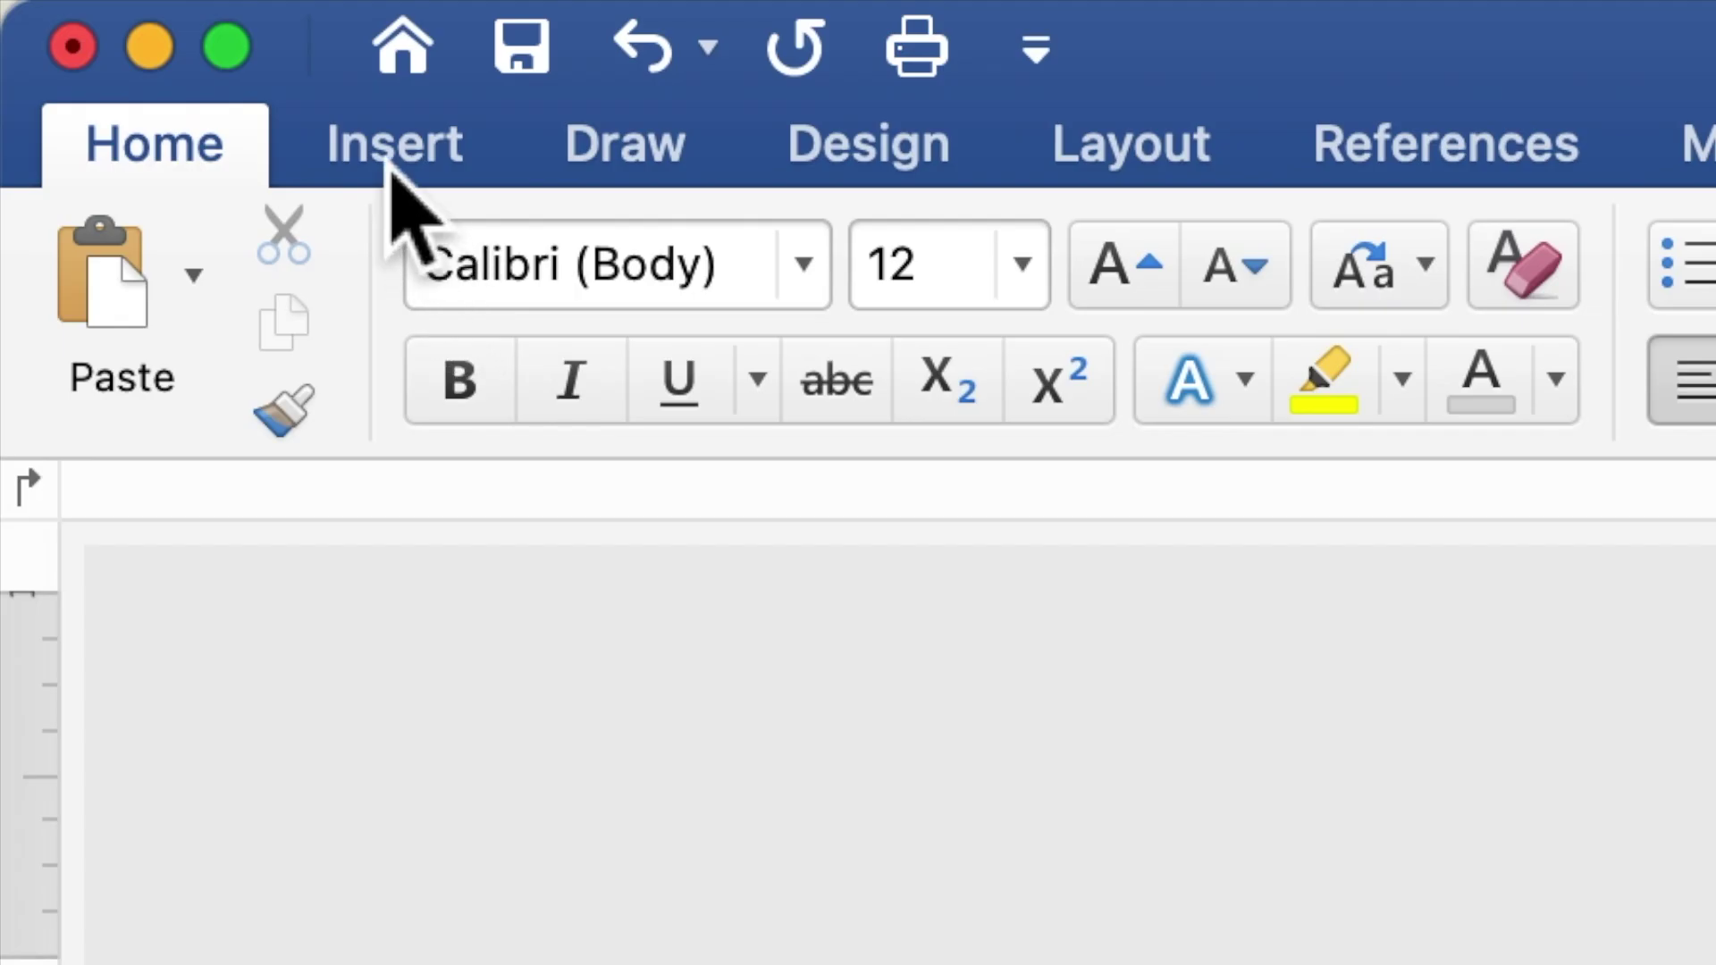
Insert BOHO IN BLACK BACKGROUND.jpg from the BOHO IN BLACK folder onto the blank page.
left_click(393, 170)
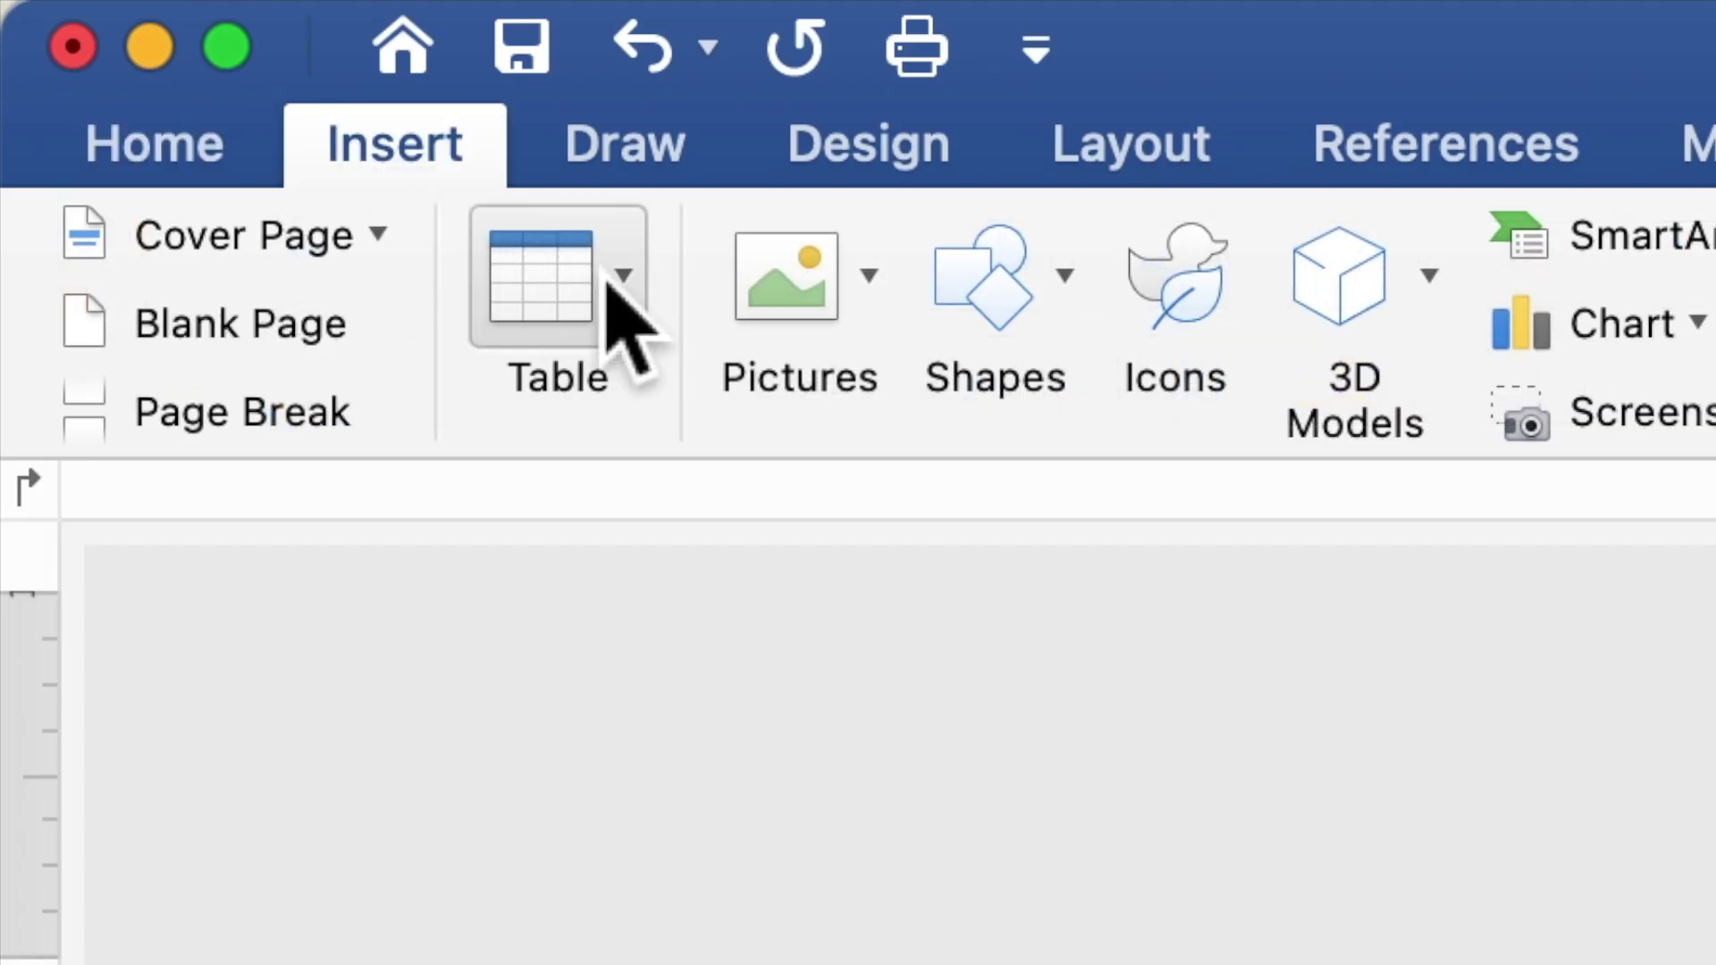
left_click(795, 322)
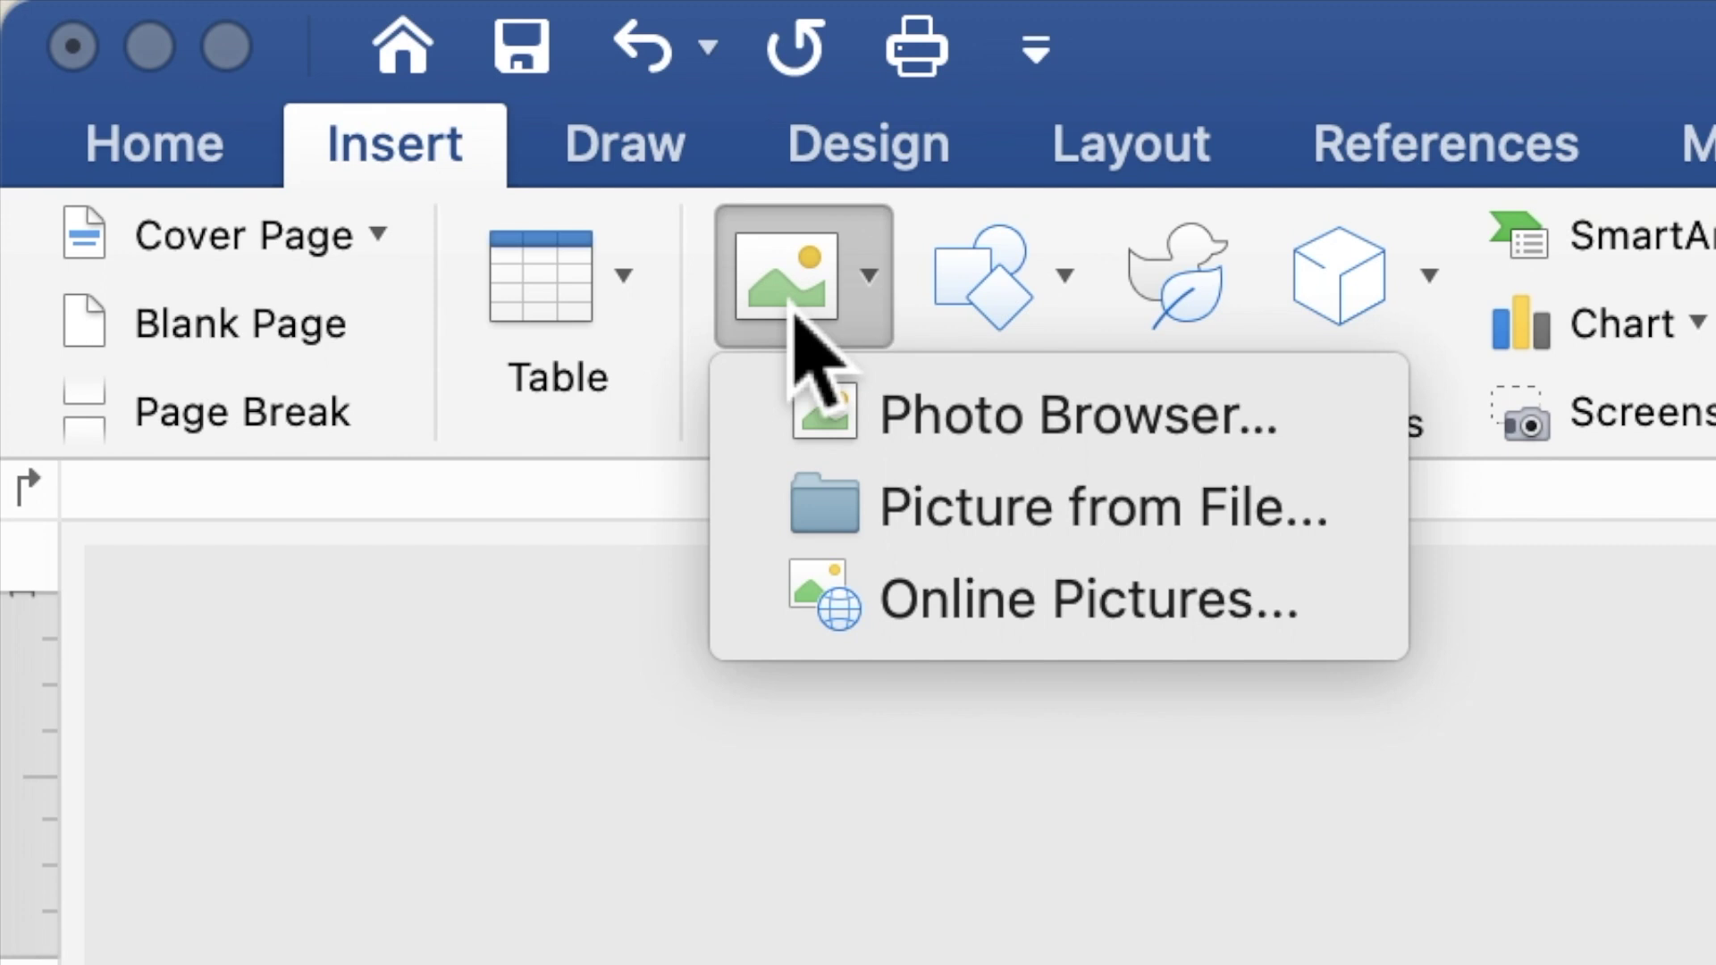
left_click(878, 520)
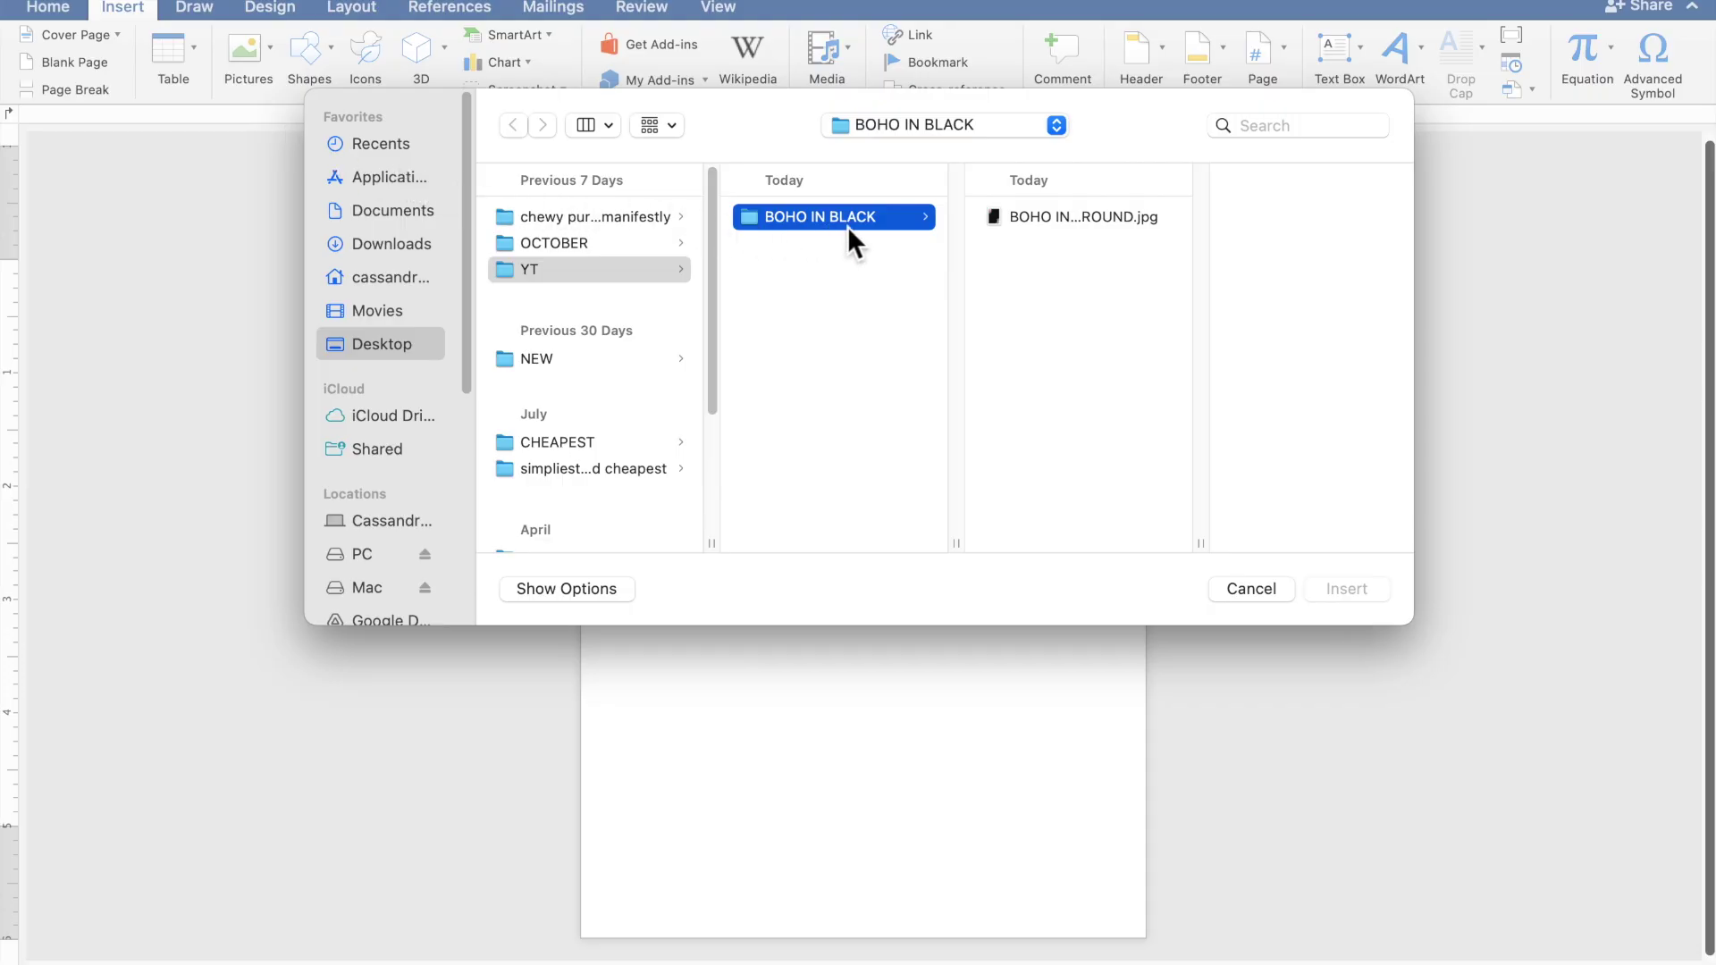
left_click(1016, 218)
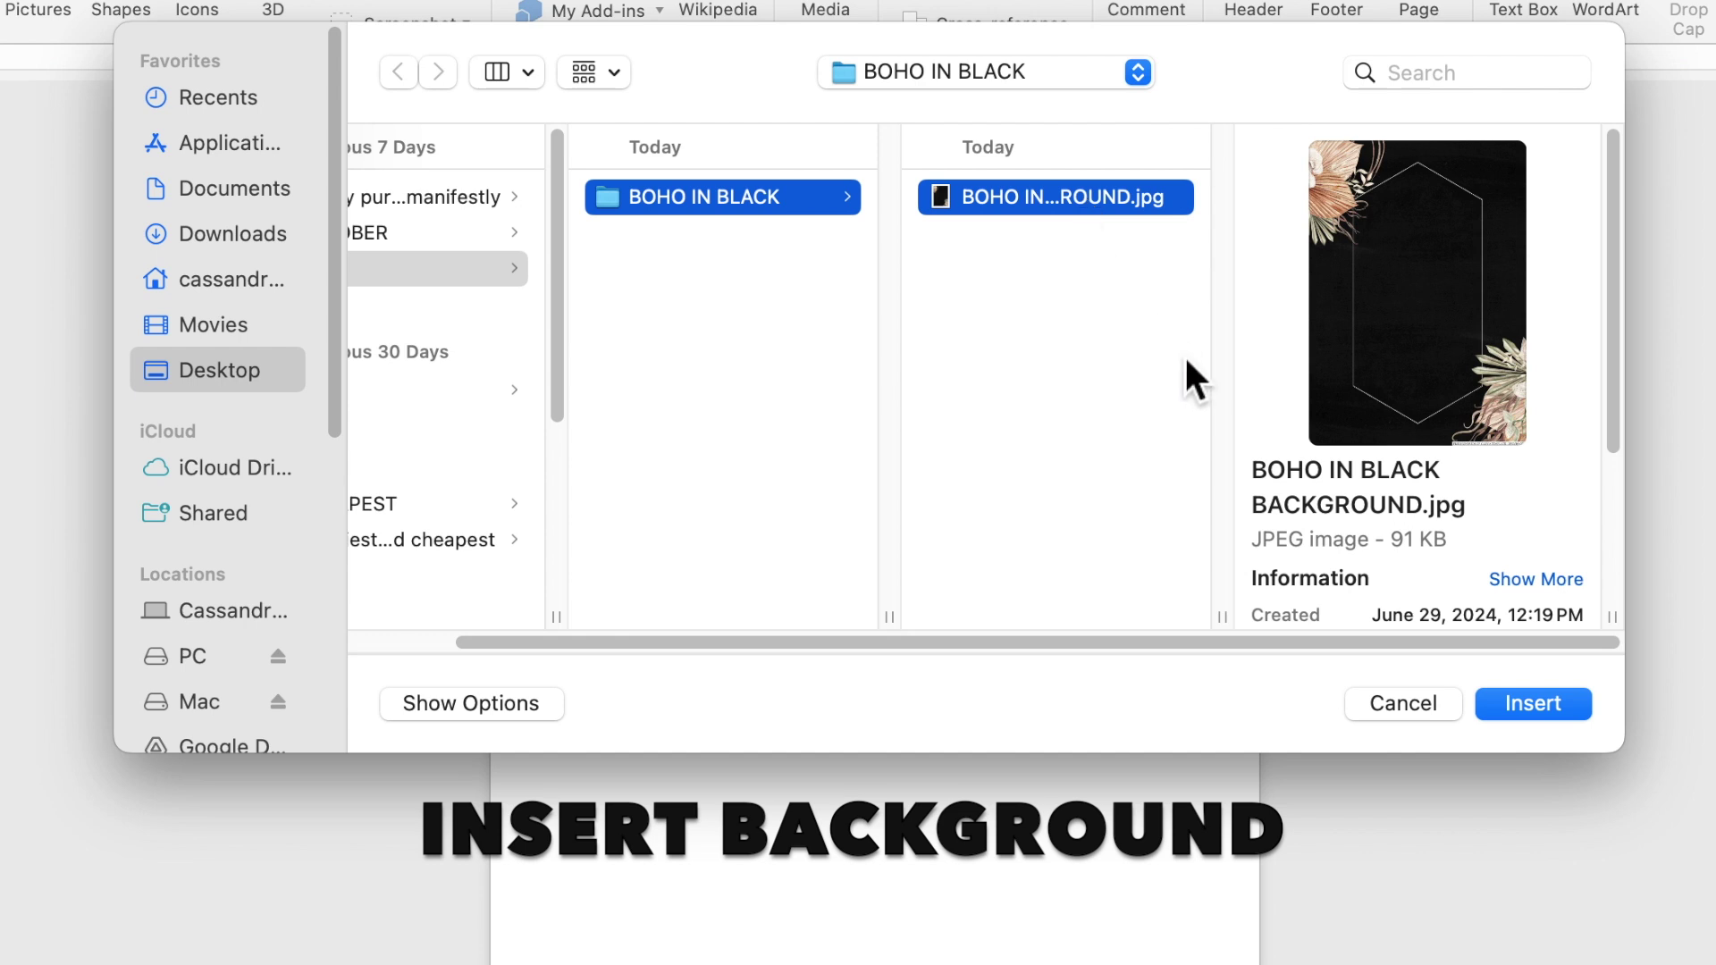
left_click(1499, 710)
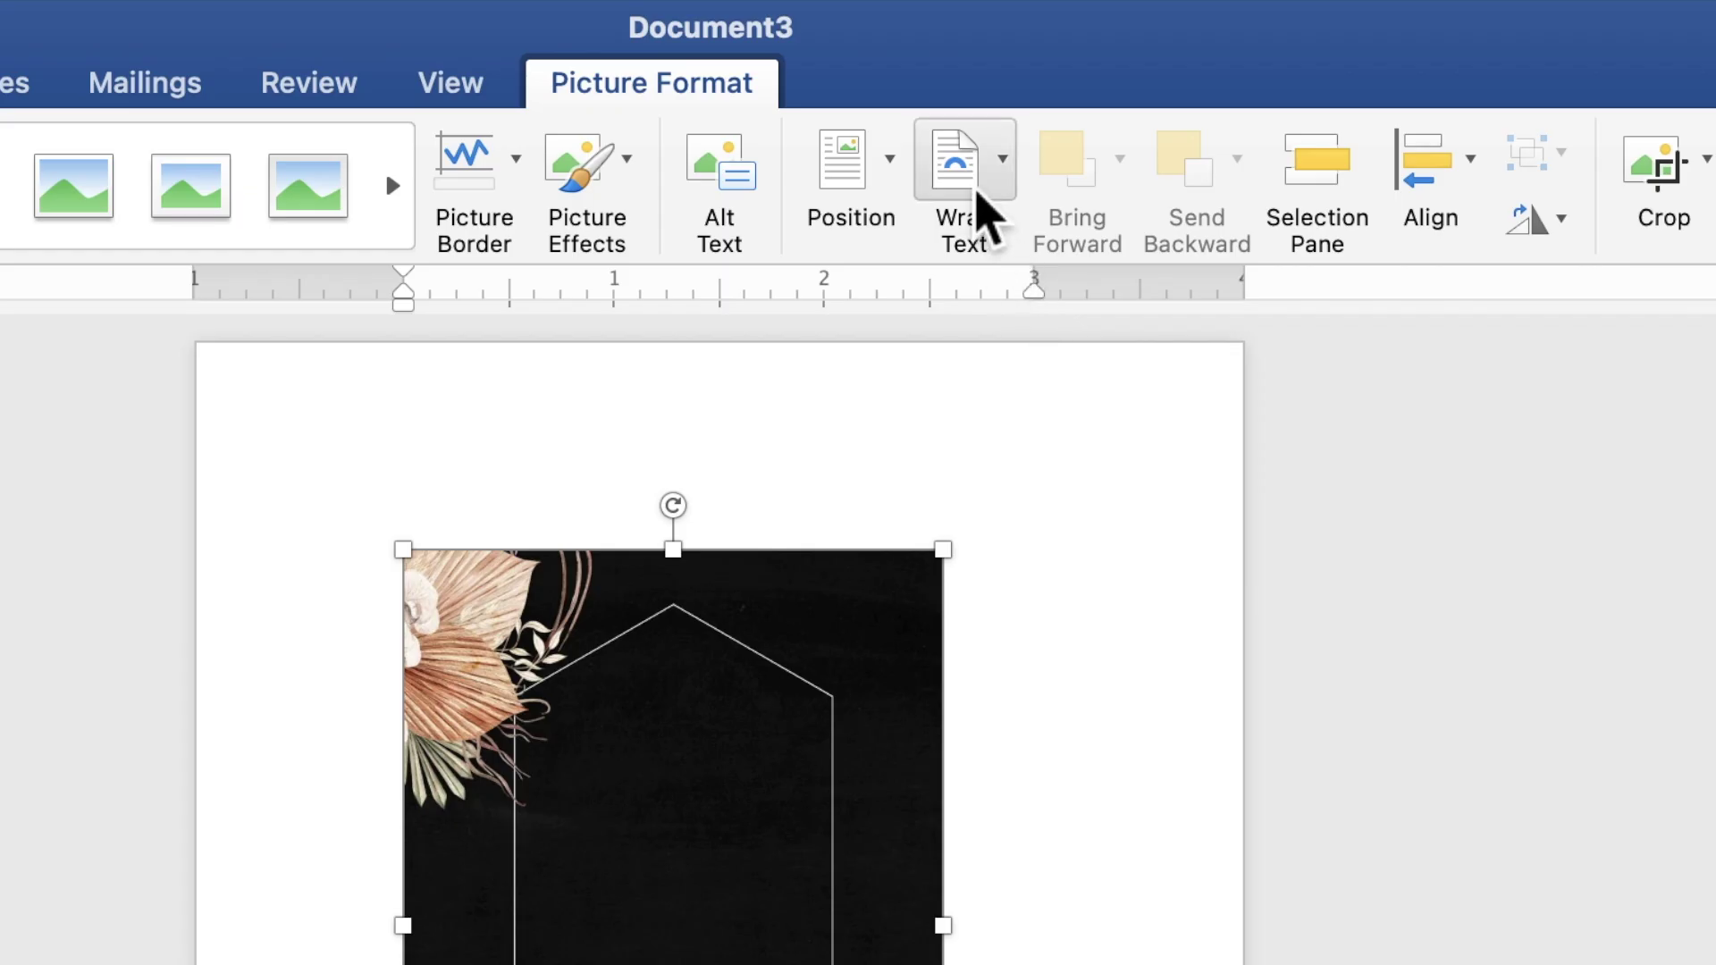
left_click(1002, 64)
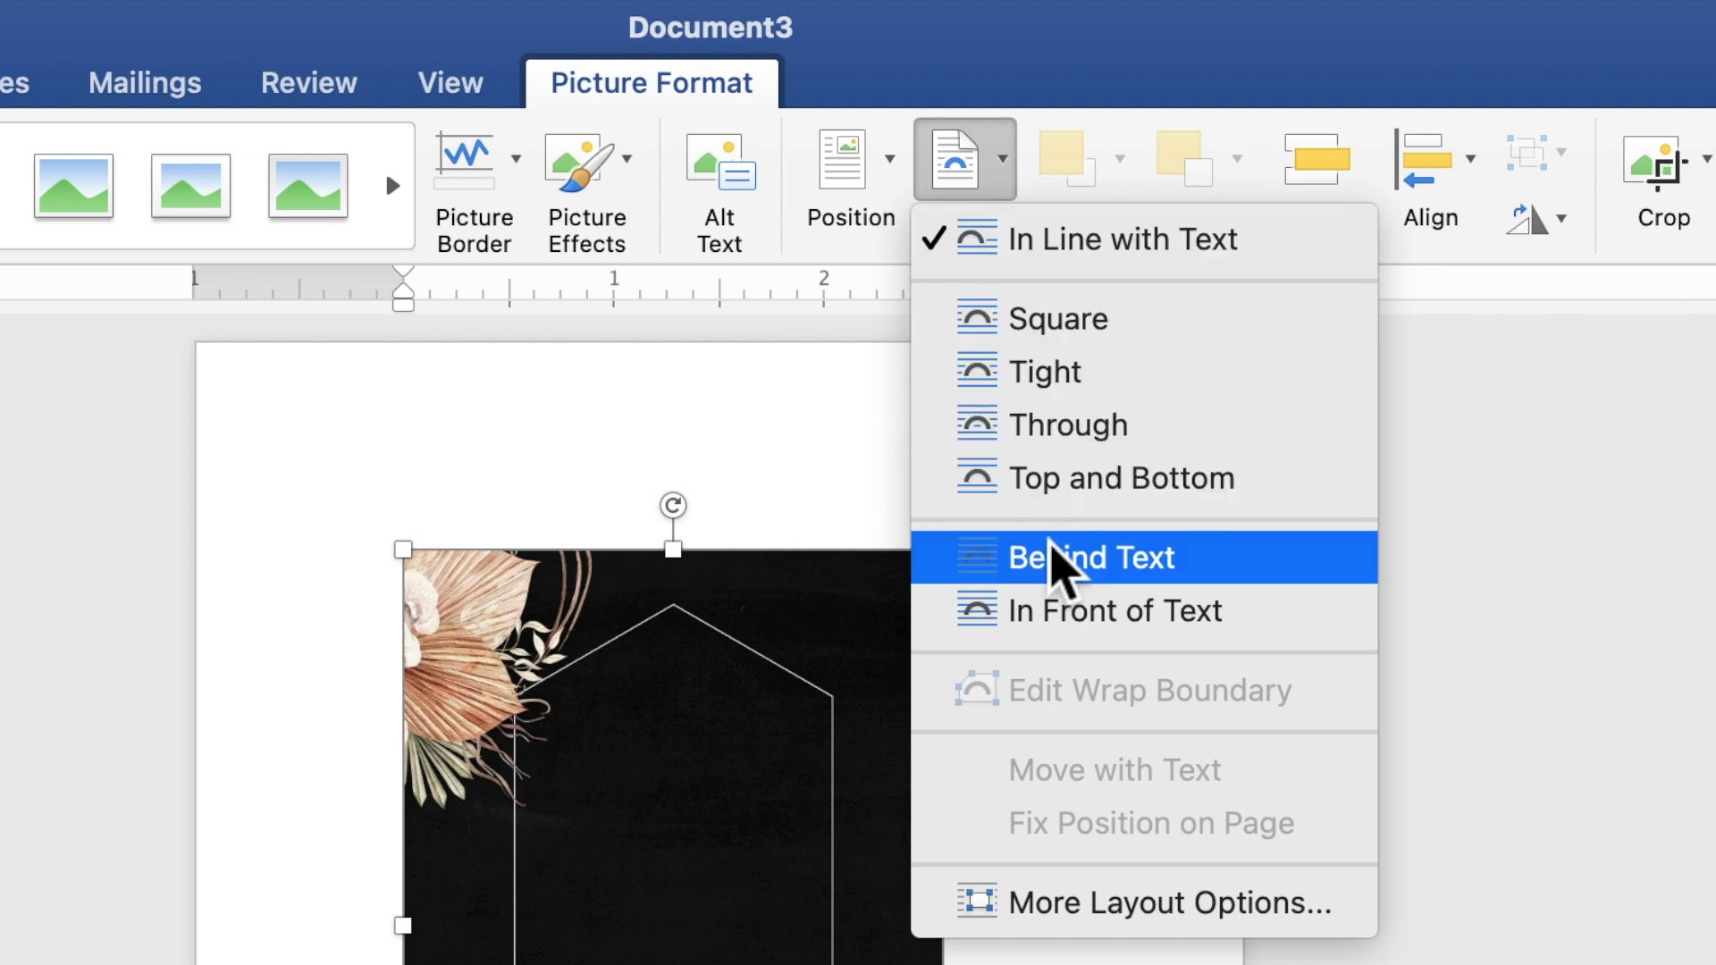
Set the floral image behind text and stretch it to fill the page at 5.74" x 7.12".
left_click(1057, 563)
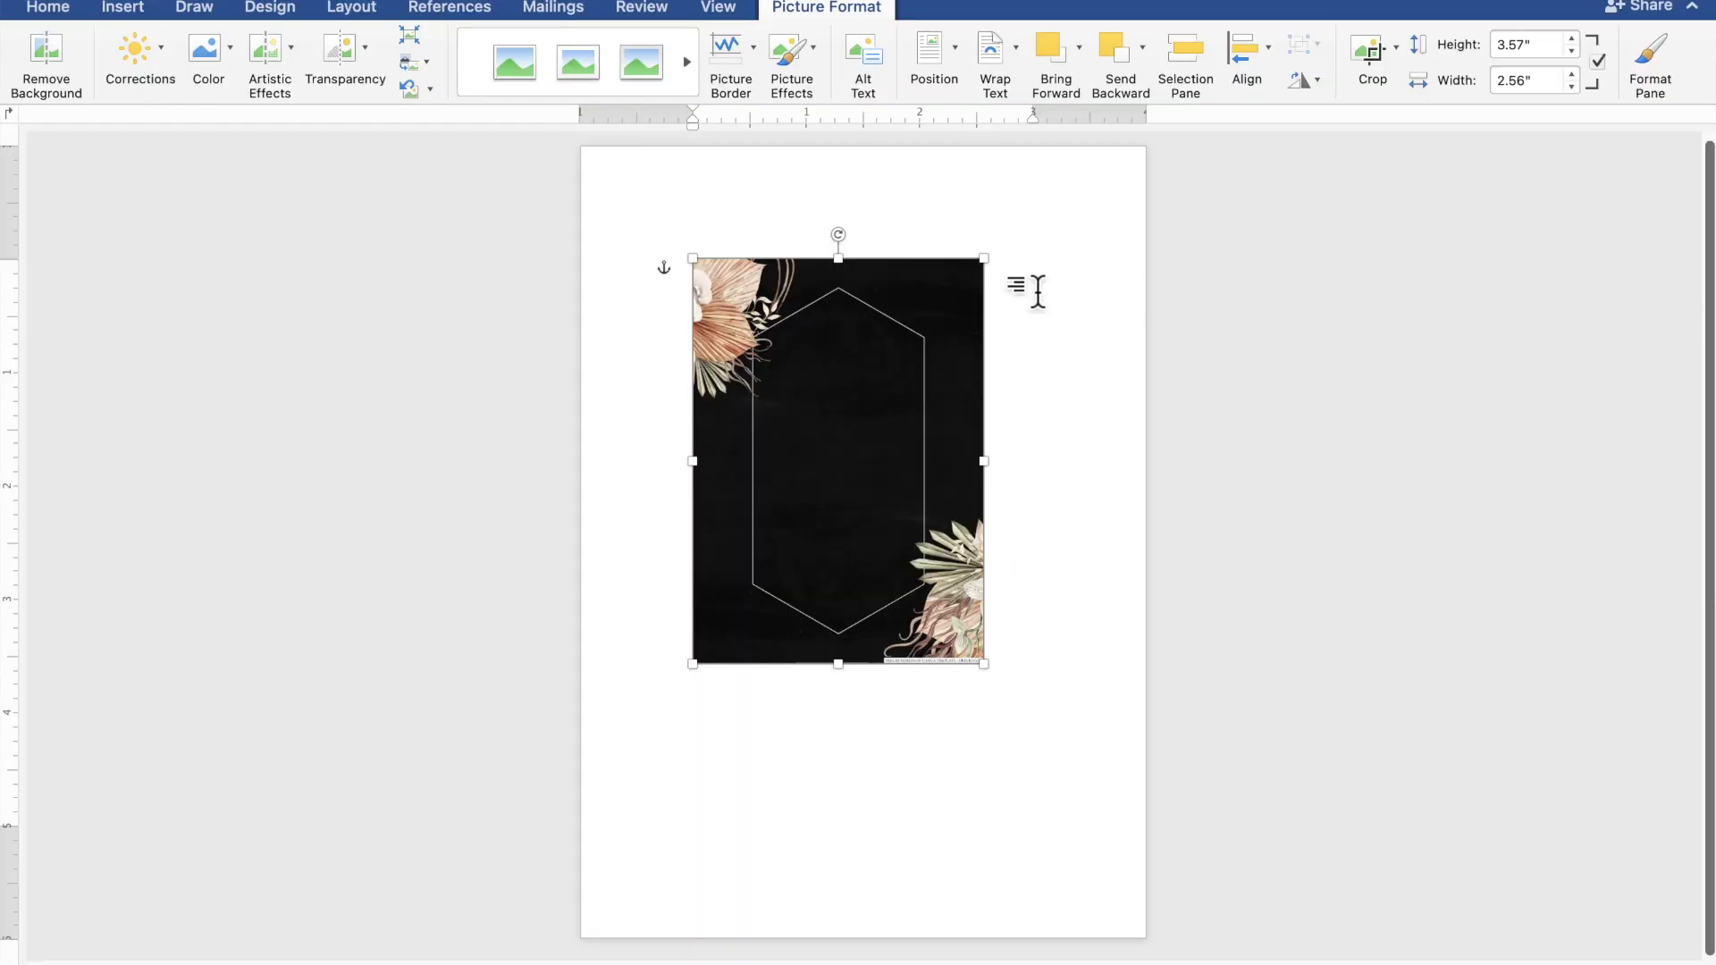
left_click_drag(847, 364, 739, 256)
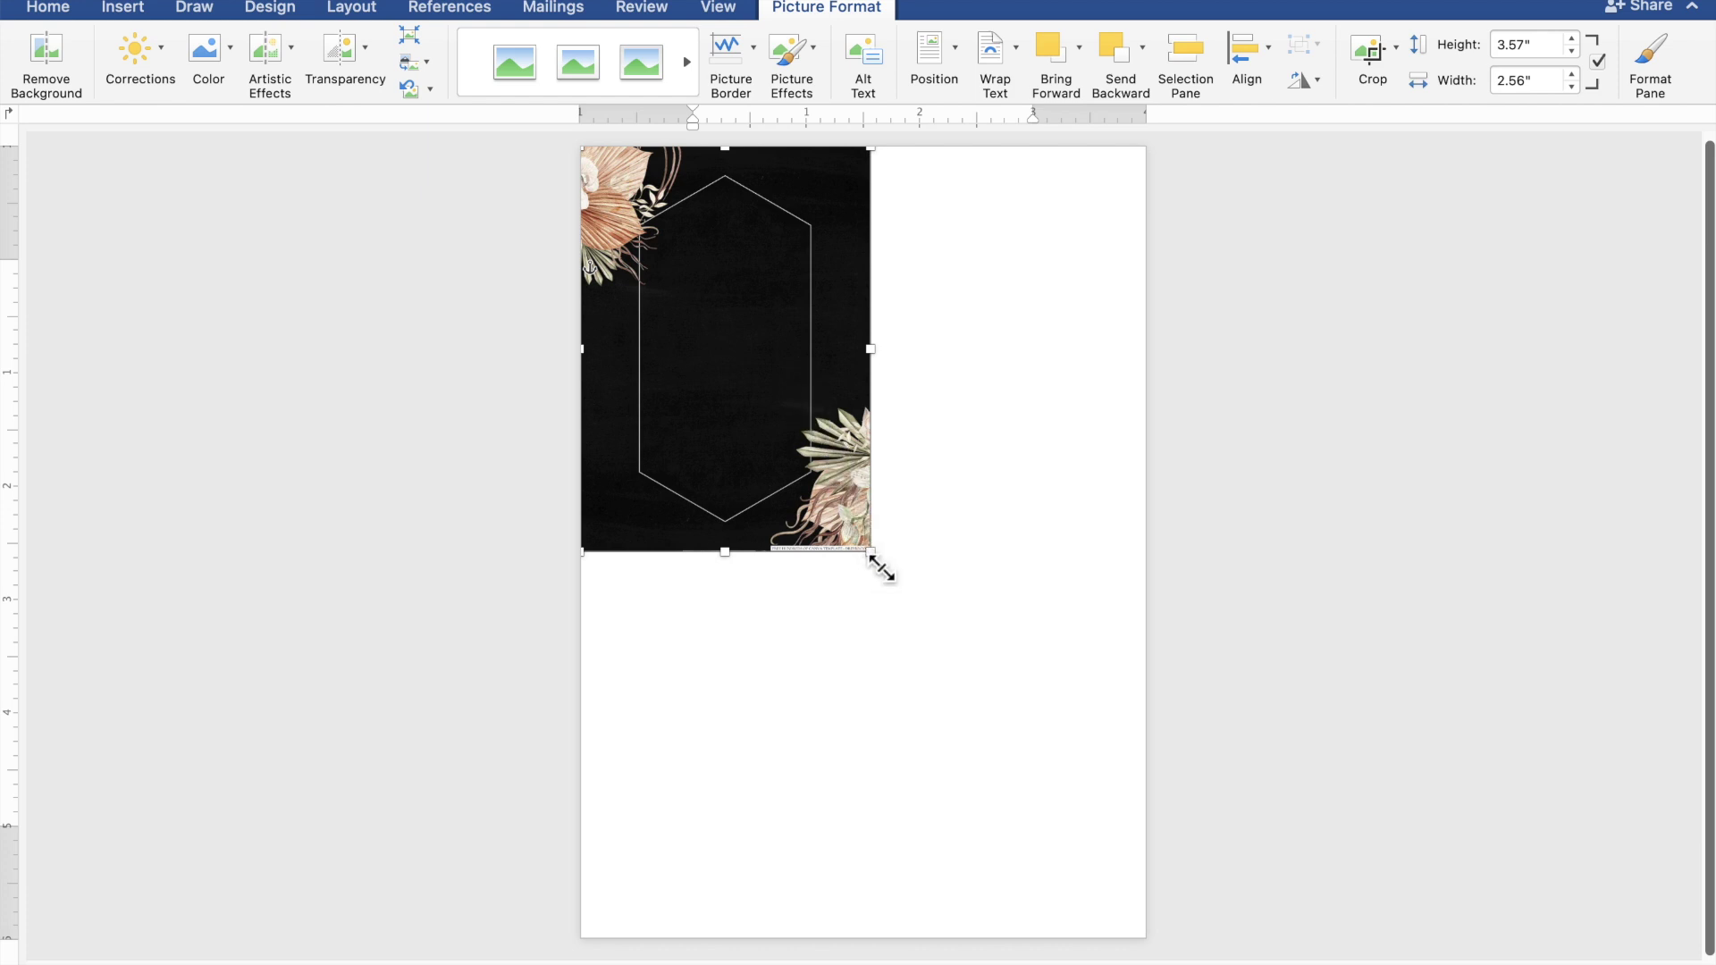
mouse_move(880, 567)
left_mouse_down()
mouse_move(1034, 816)
mouse_move(1163, 958)
left_mouse_up()
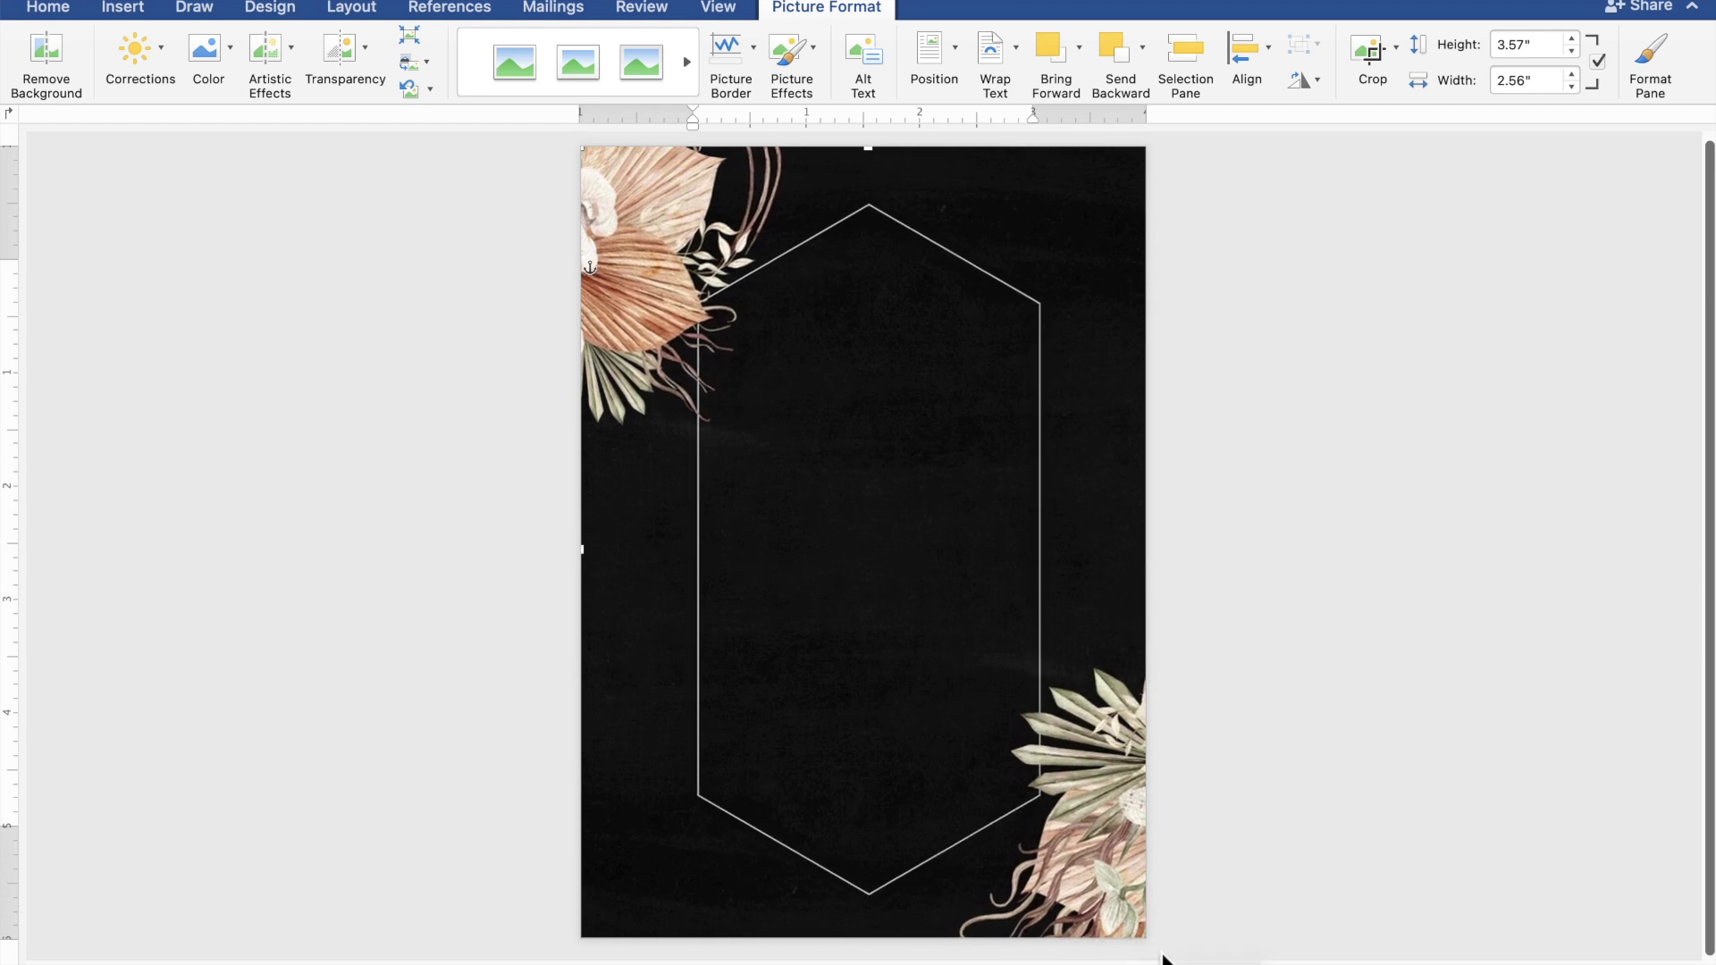
left_click_drag(1117, 740, 1079, 740)
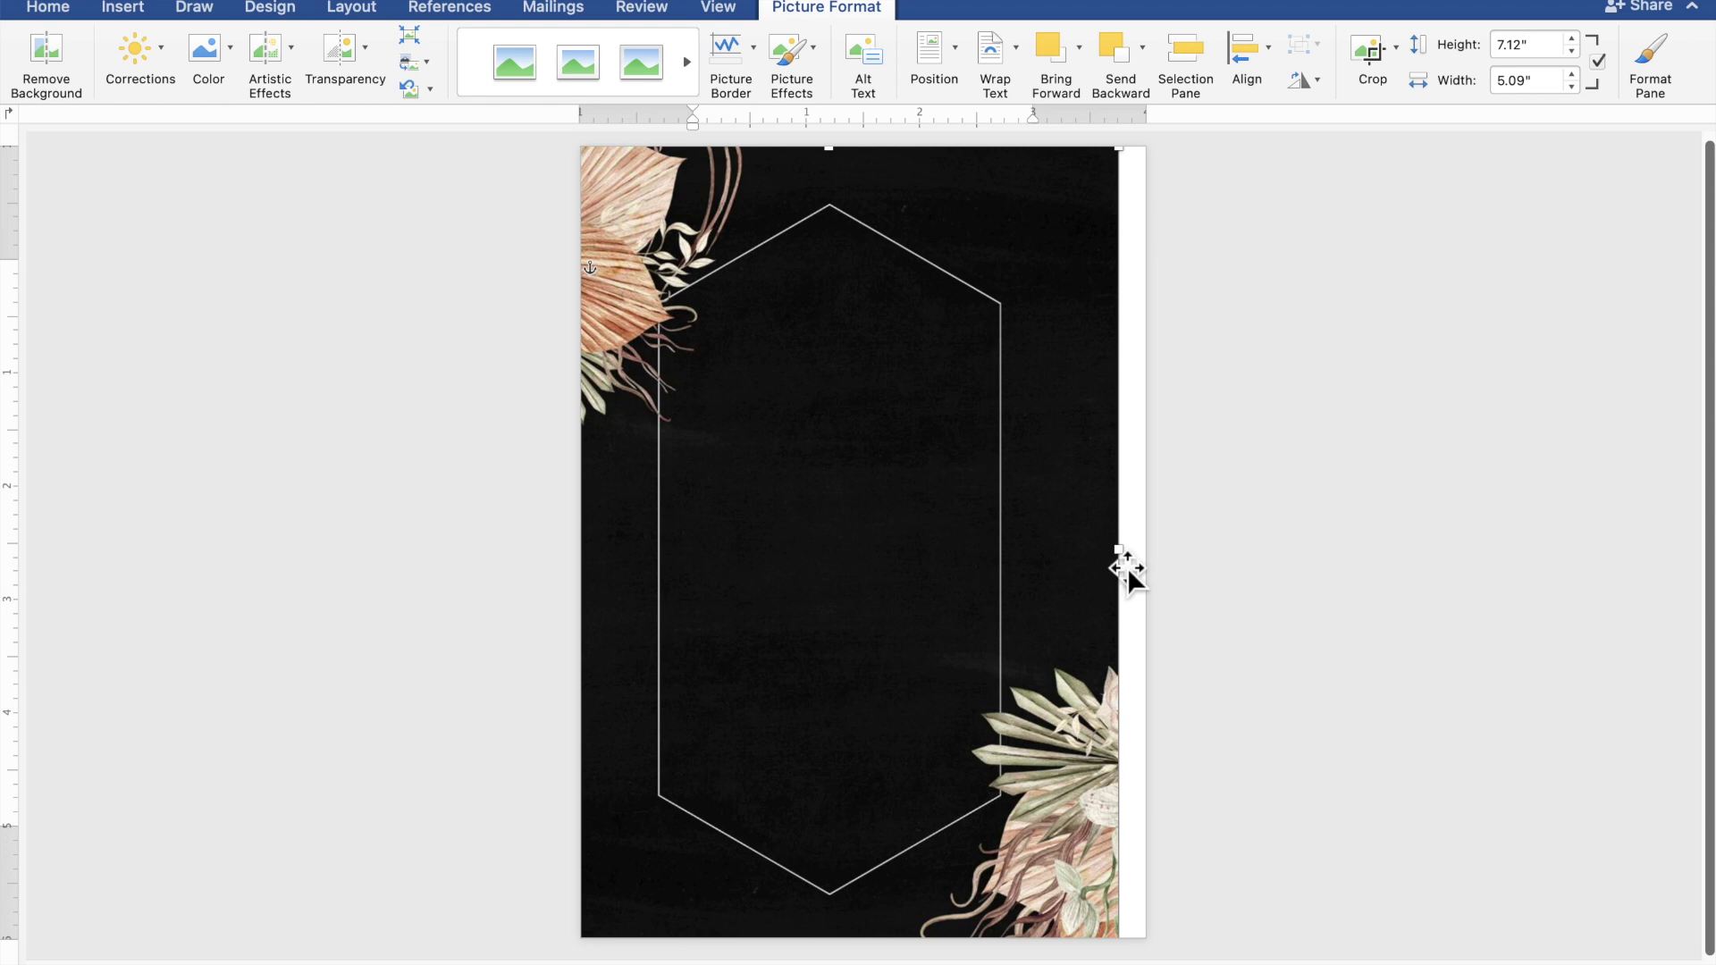
left_click_drag(1125, 564, 1206, 571)
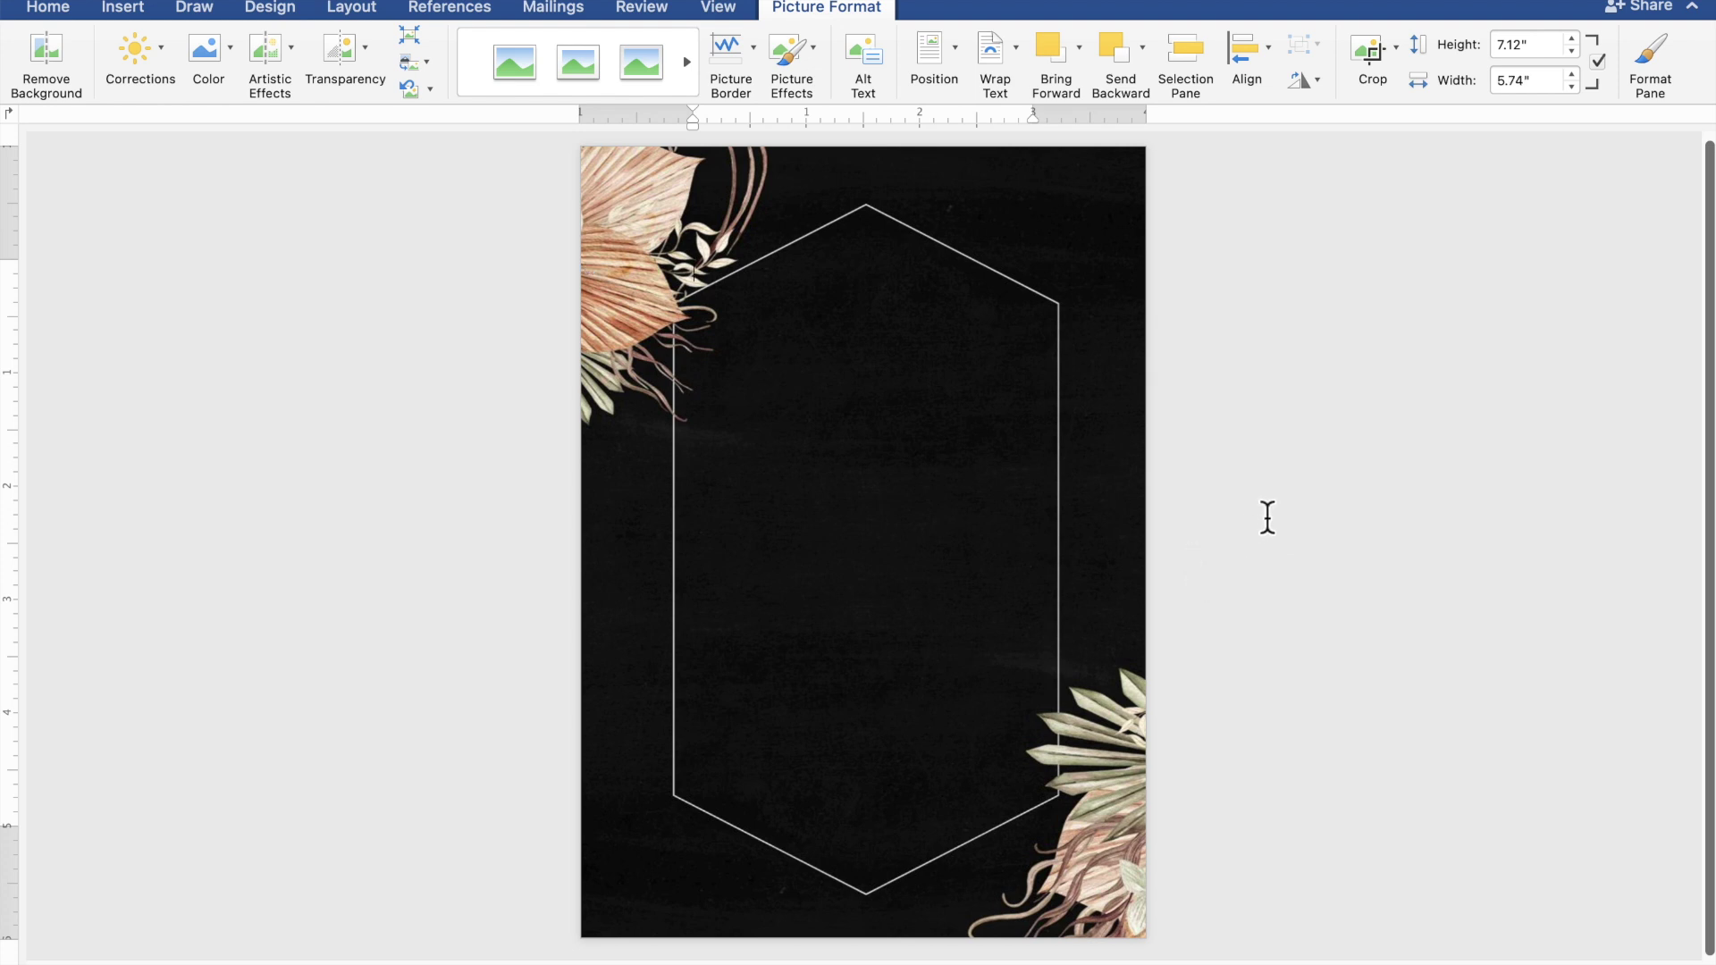
left_click(1267, 517)
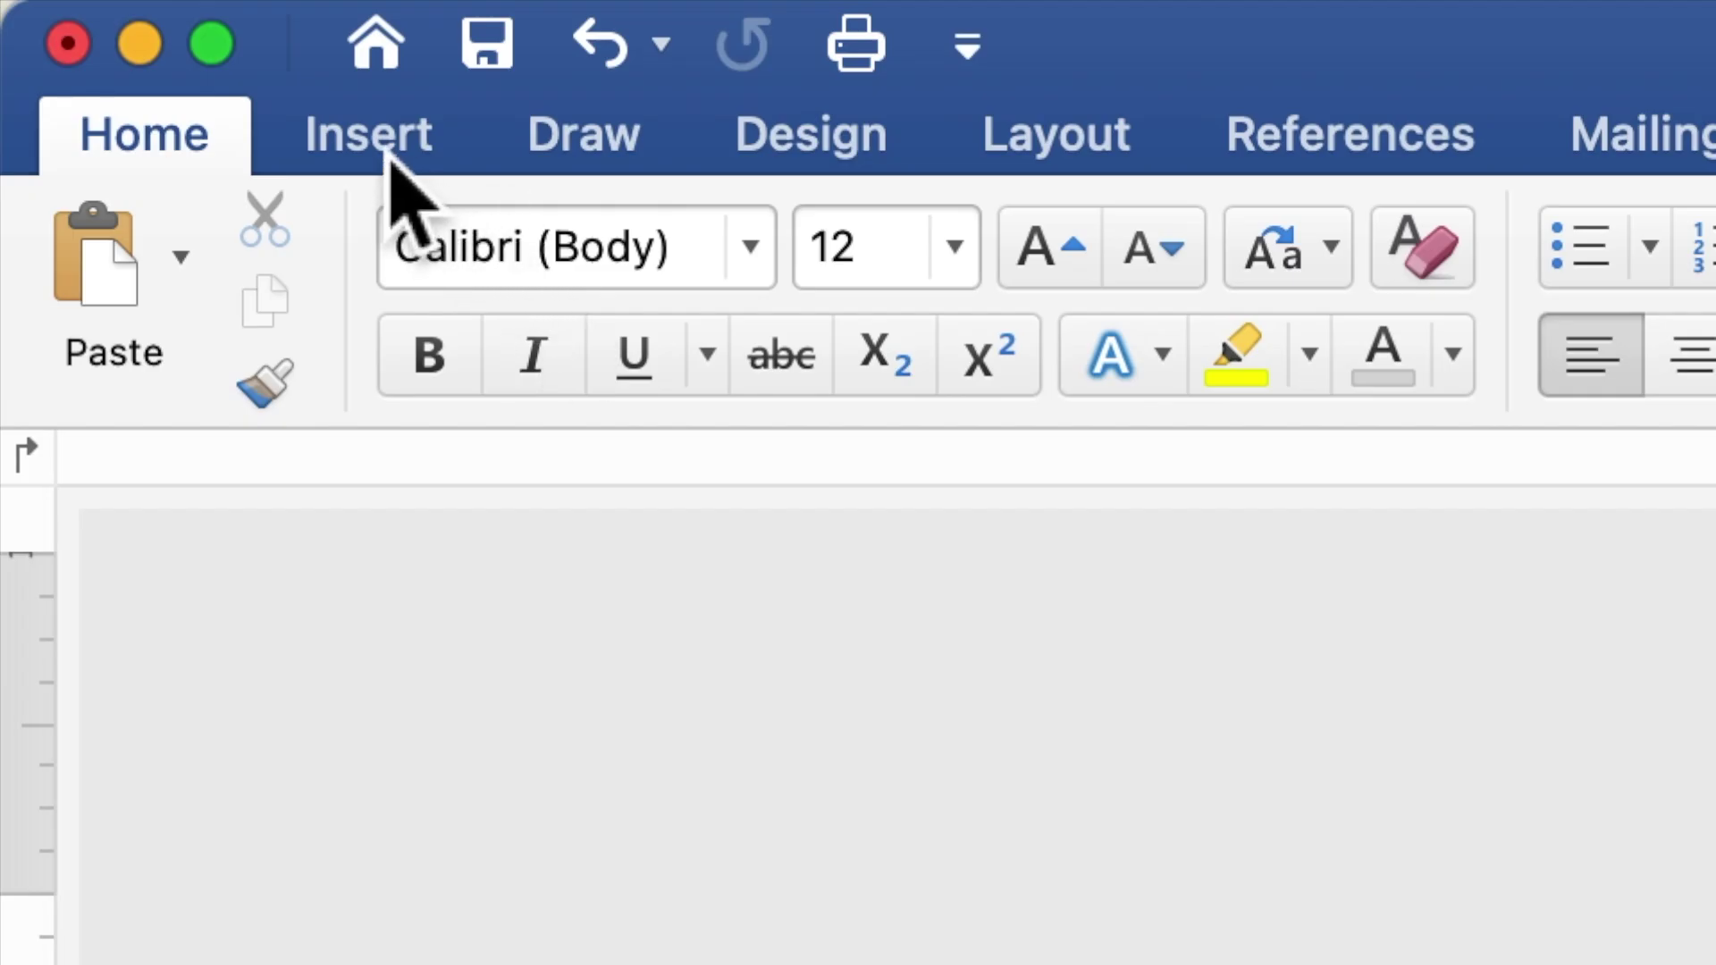
Draw a 4.49" by 4.39" text box across the hexagon frame.
left_click(391, 152)
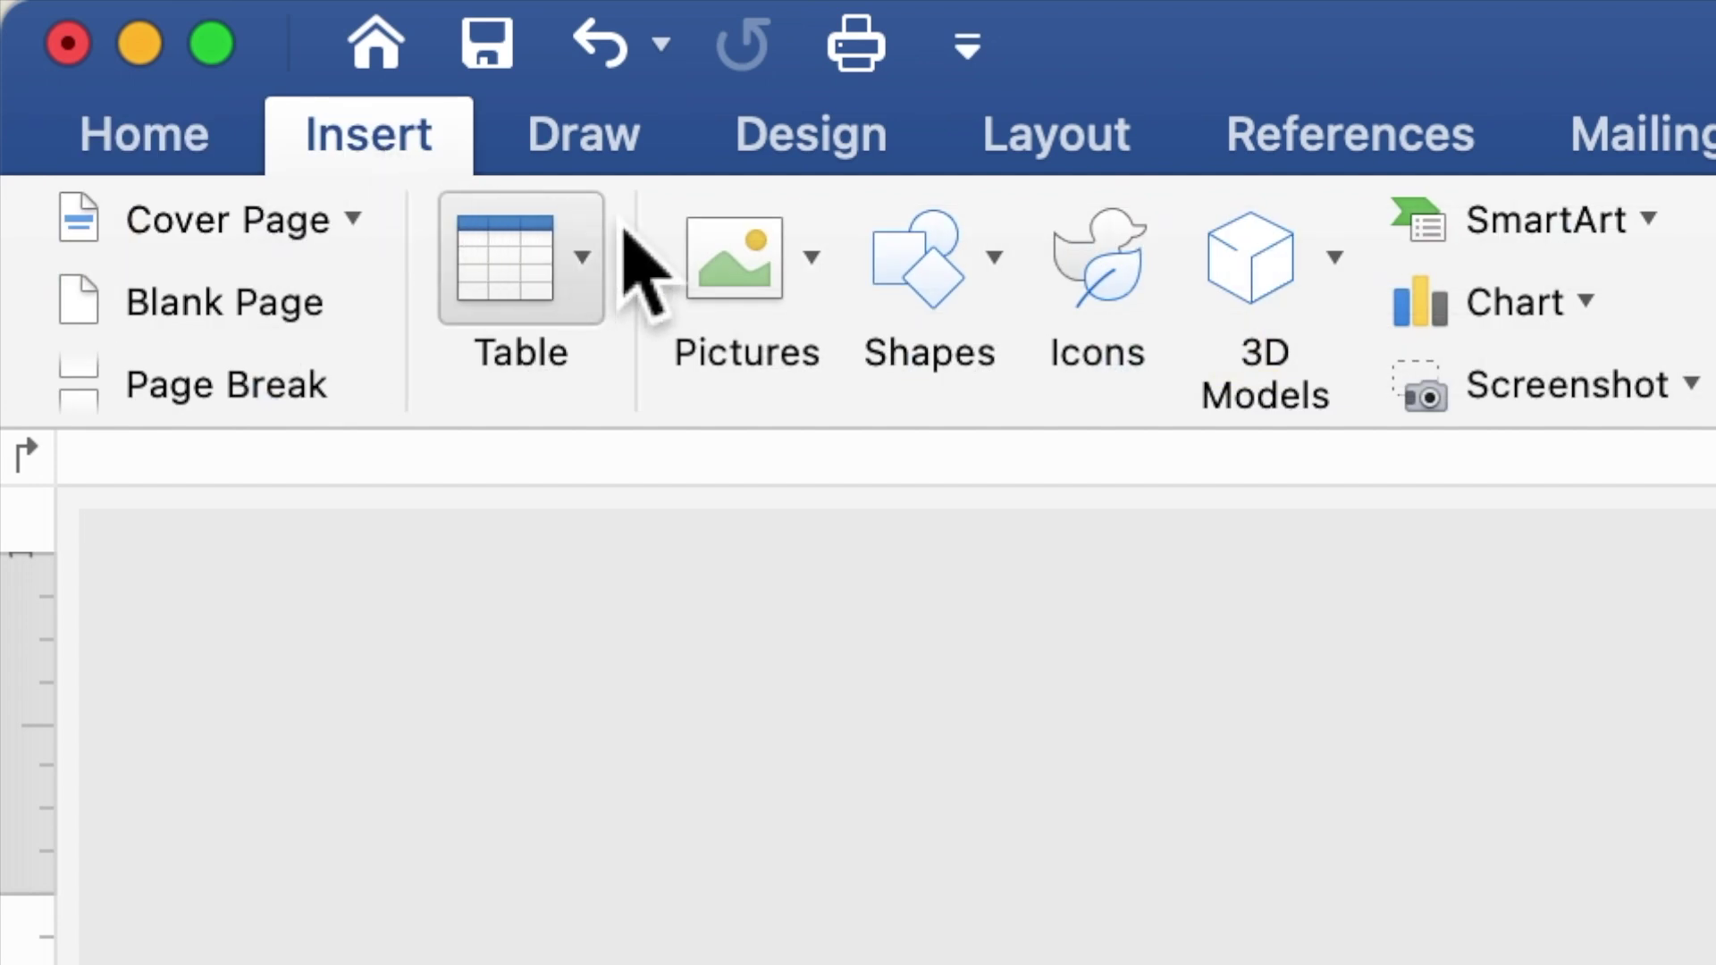
left_click(930, 295)
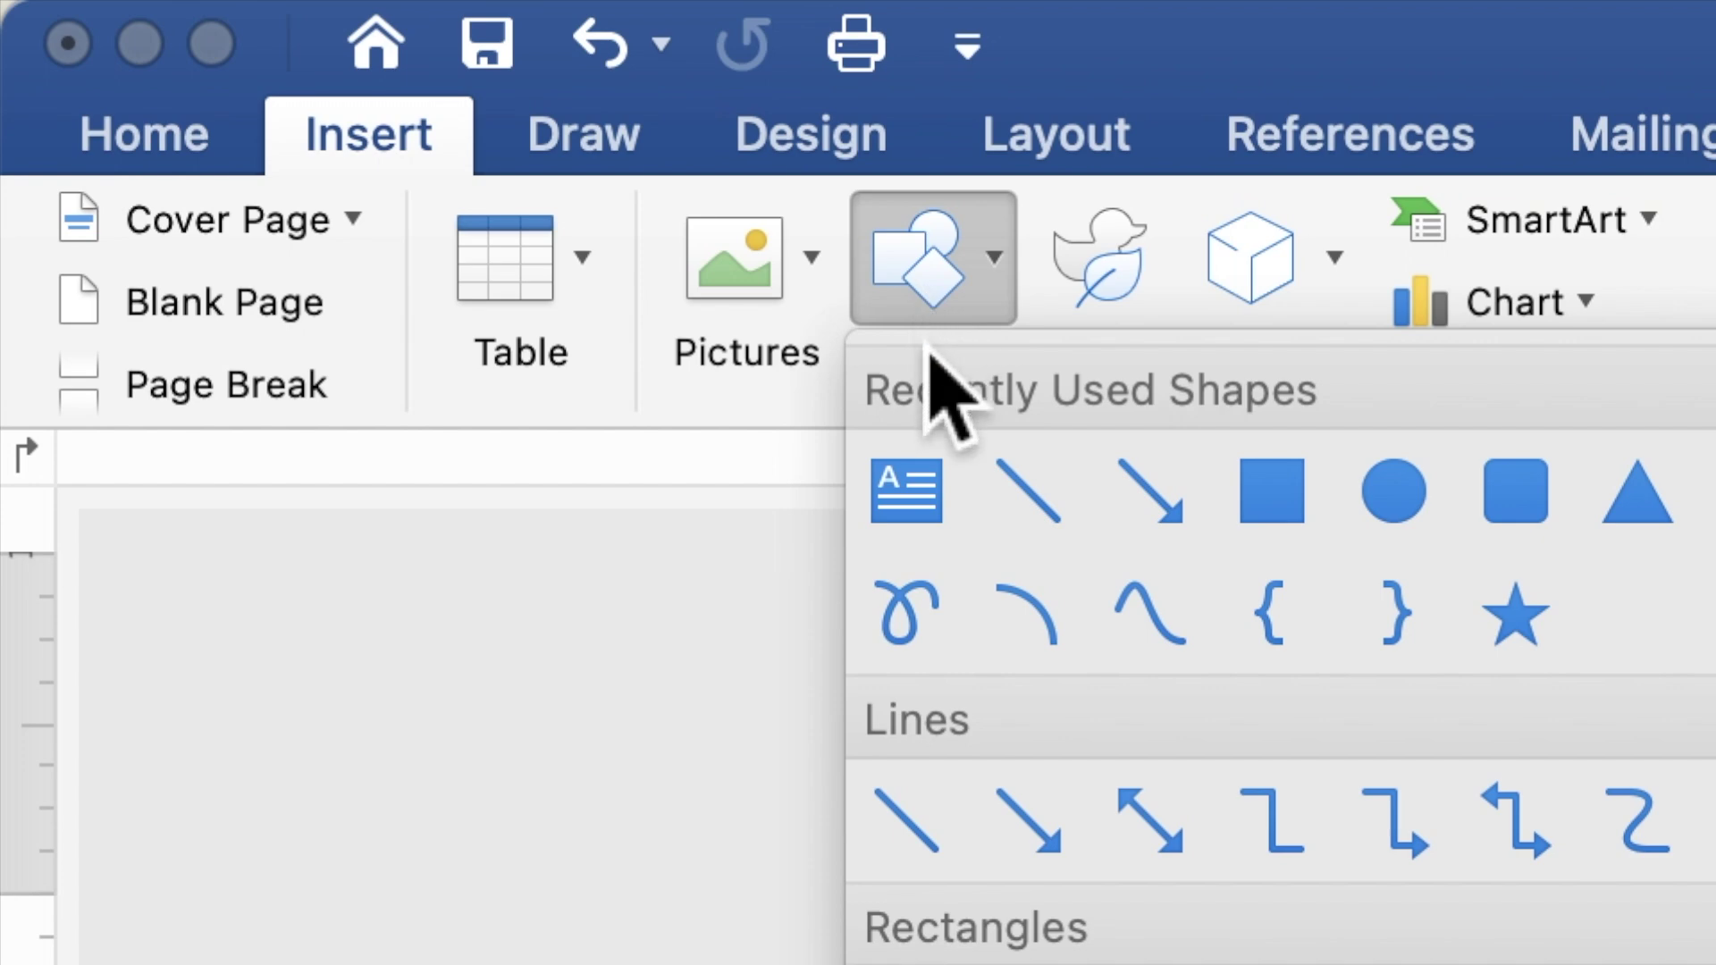
left_click(927, 499)
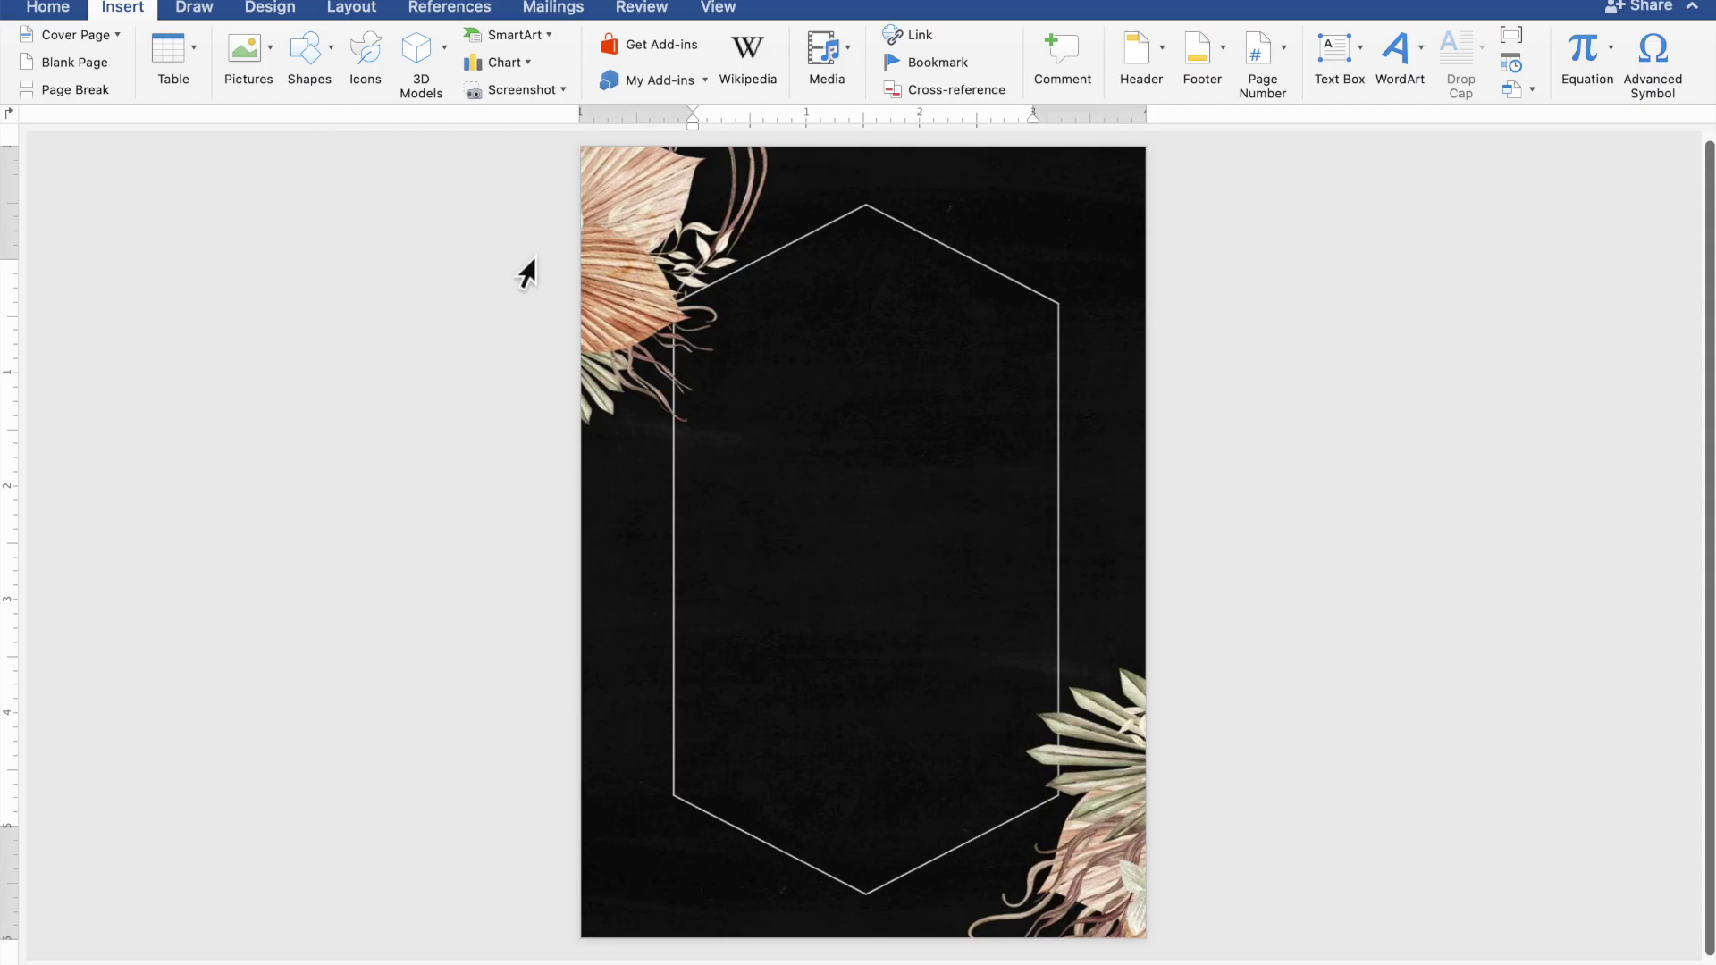
mouse_move(608, 285)
left_mouse_down()
mouse_move(641, 429)
mouse_move(851, 708)
mouse_move(921, 760)
mouse_move(1132, 794)
left_mouse_up()
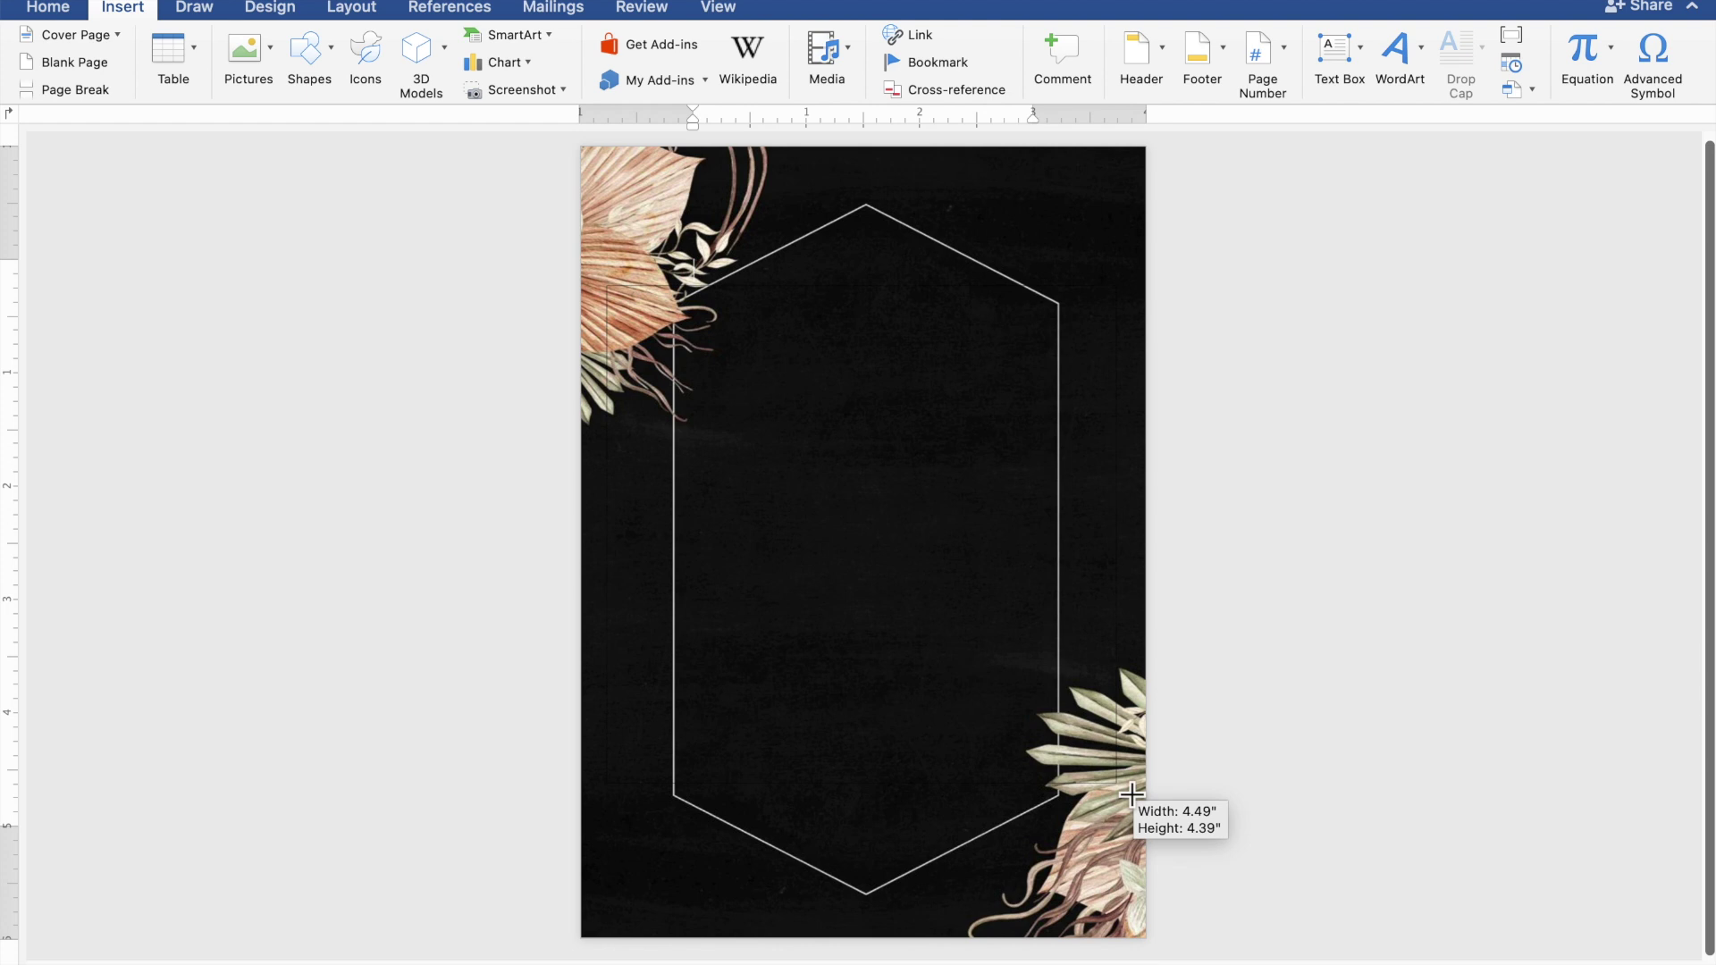
left_click_drag(1132, 794, 1132, 794)
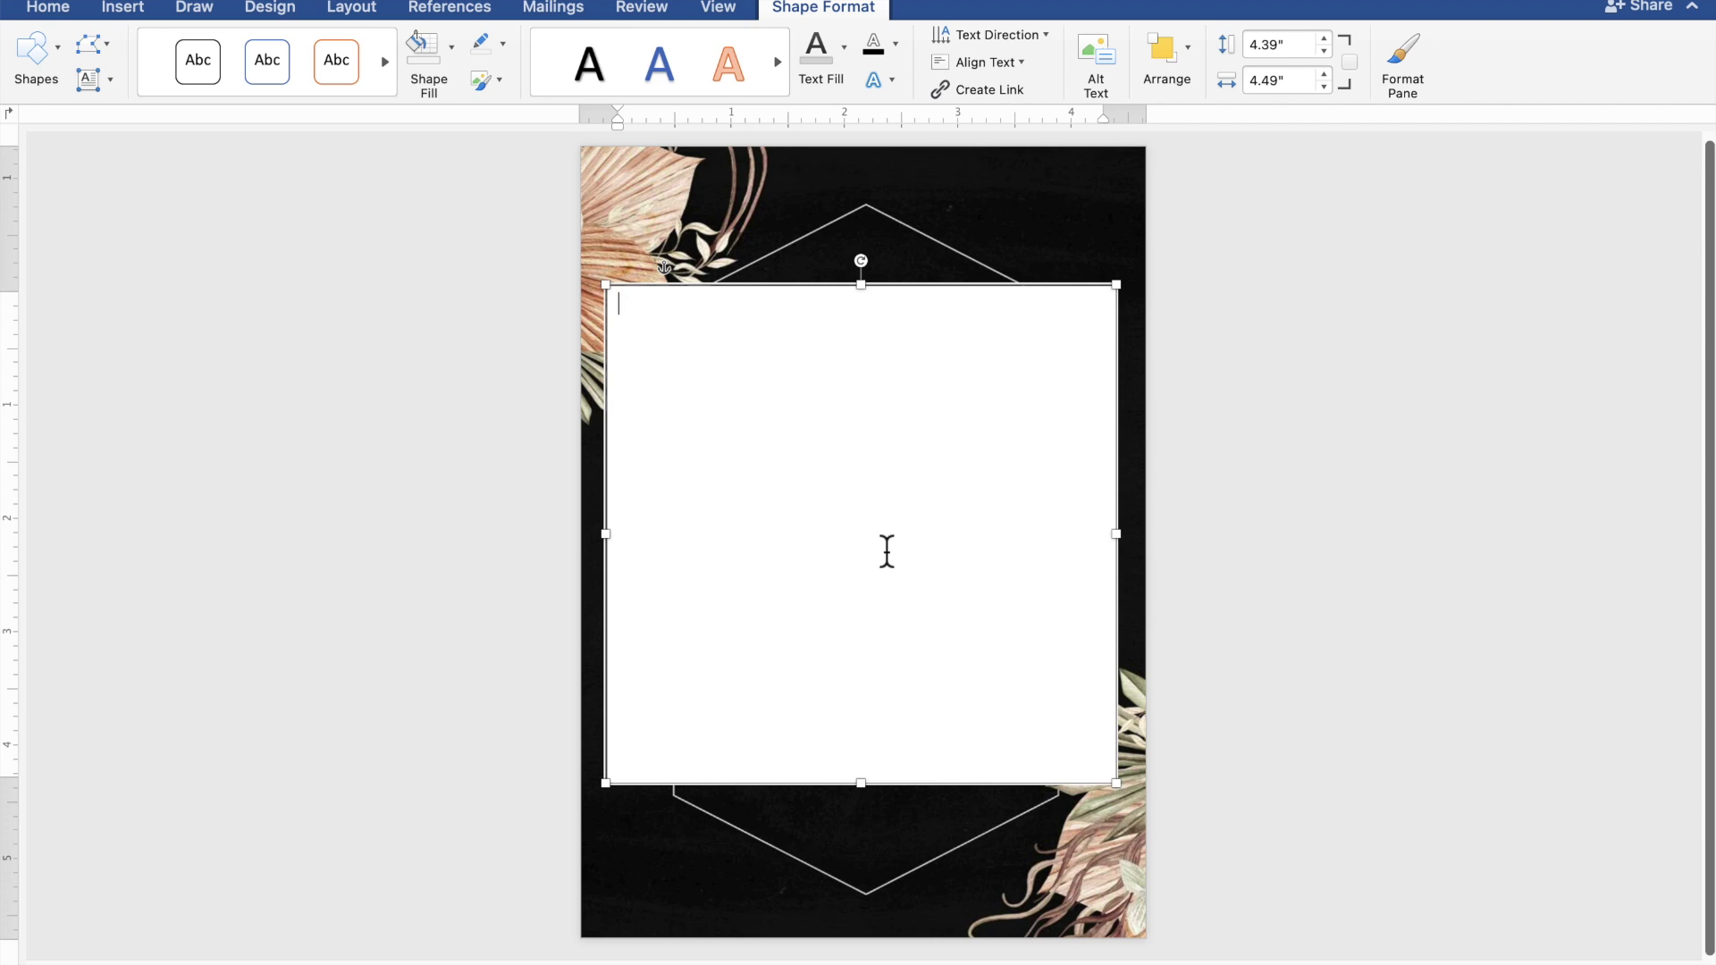
Type the opening line TOGETHER WITH THEIR FAMILIES in the text box.
scroll(887, 552, "up", 2)
scroll(887, 551, "up", 2)
scroll(887, 552, "up", 2)
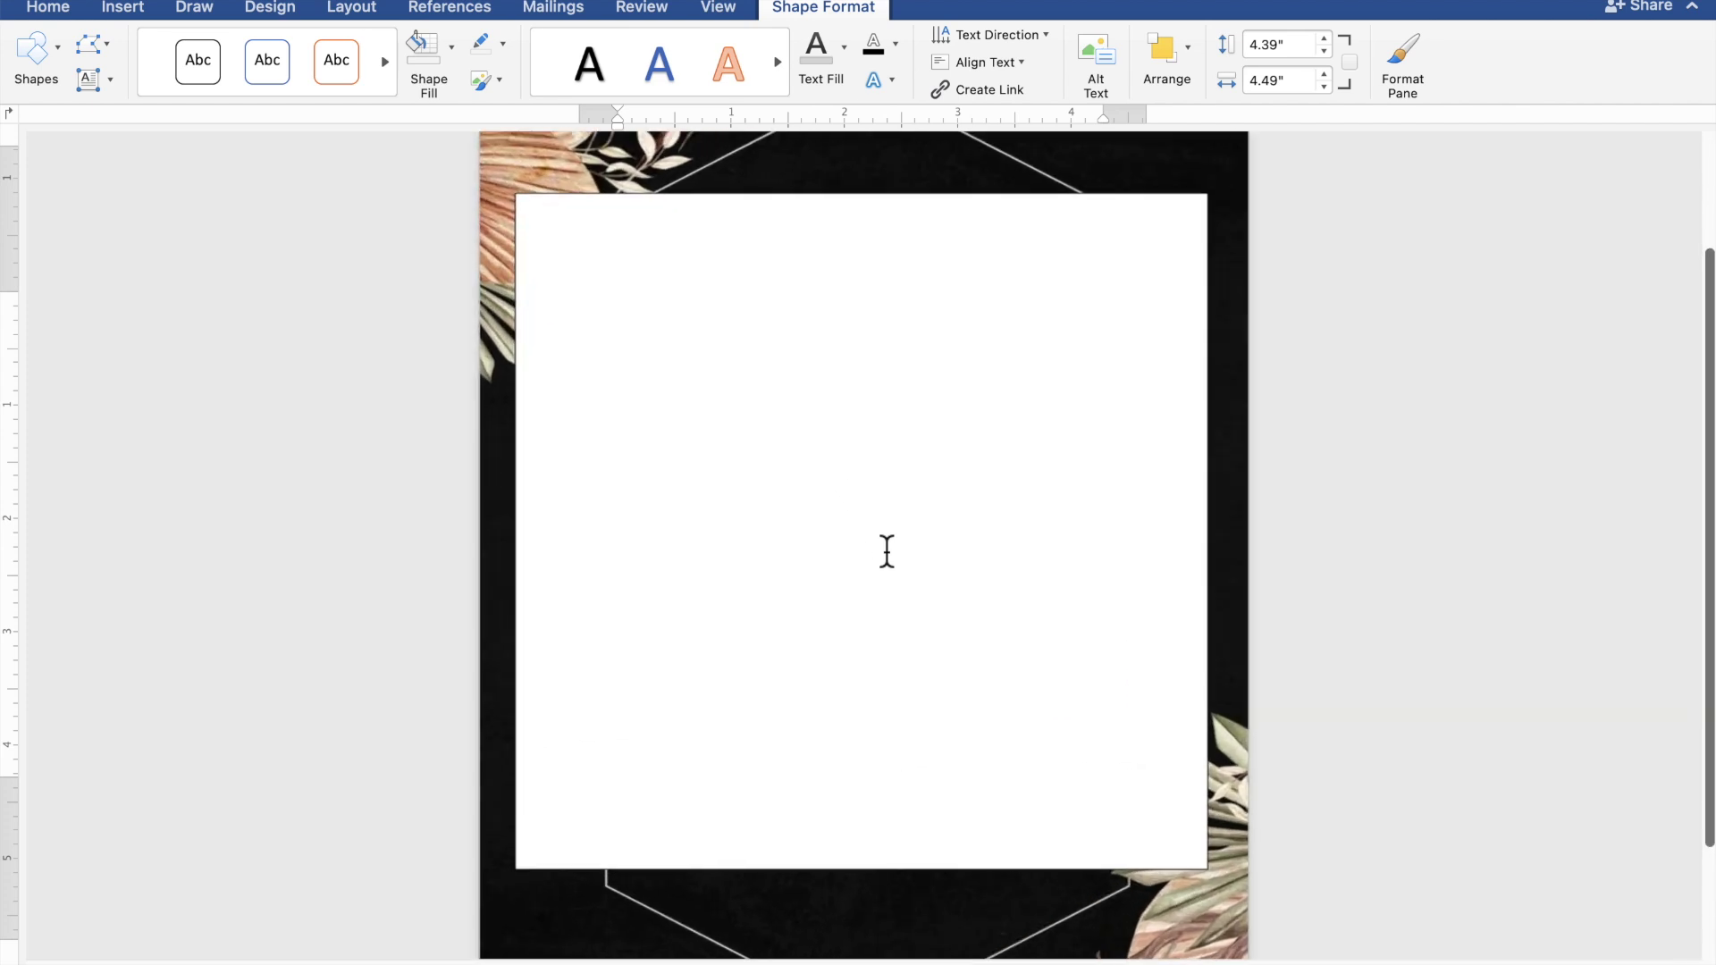
scroll(887, 551, "up", 2)
scroll(886, 551, "up", 2)
scroll(886, 552, "up", 2)
scroll(884, 554, "up", 2)
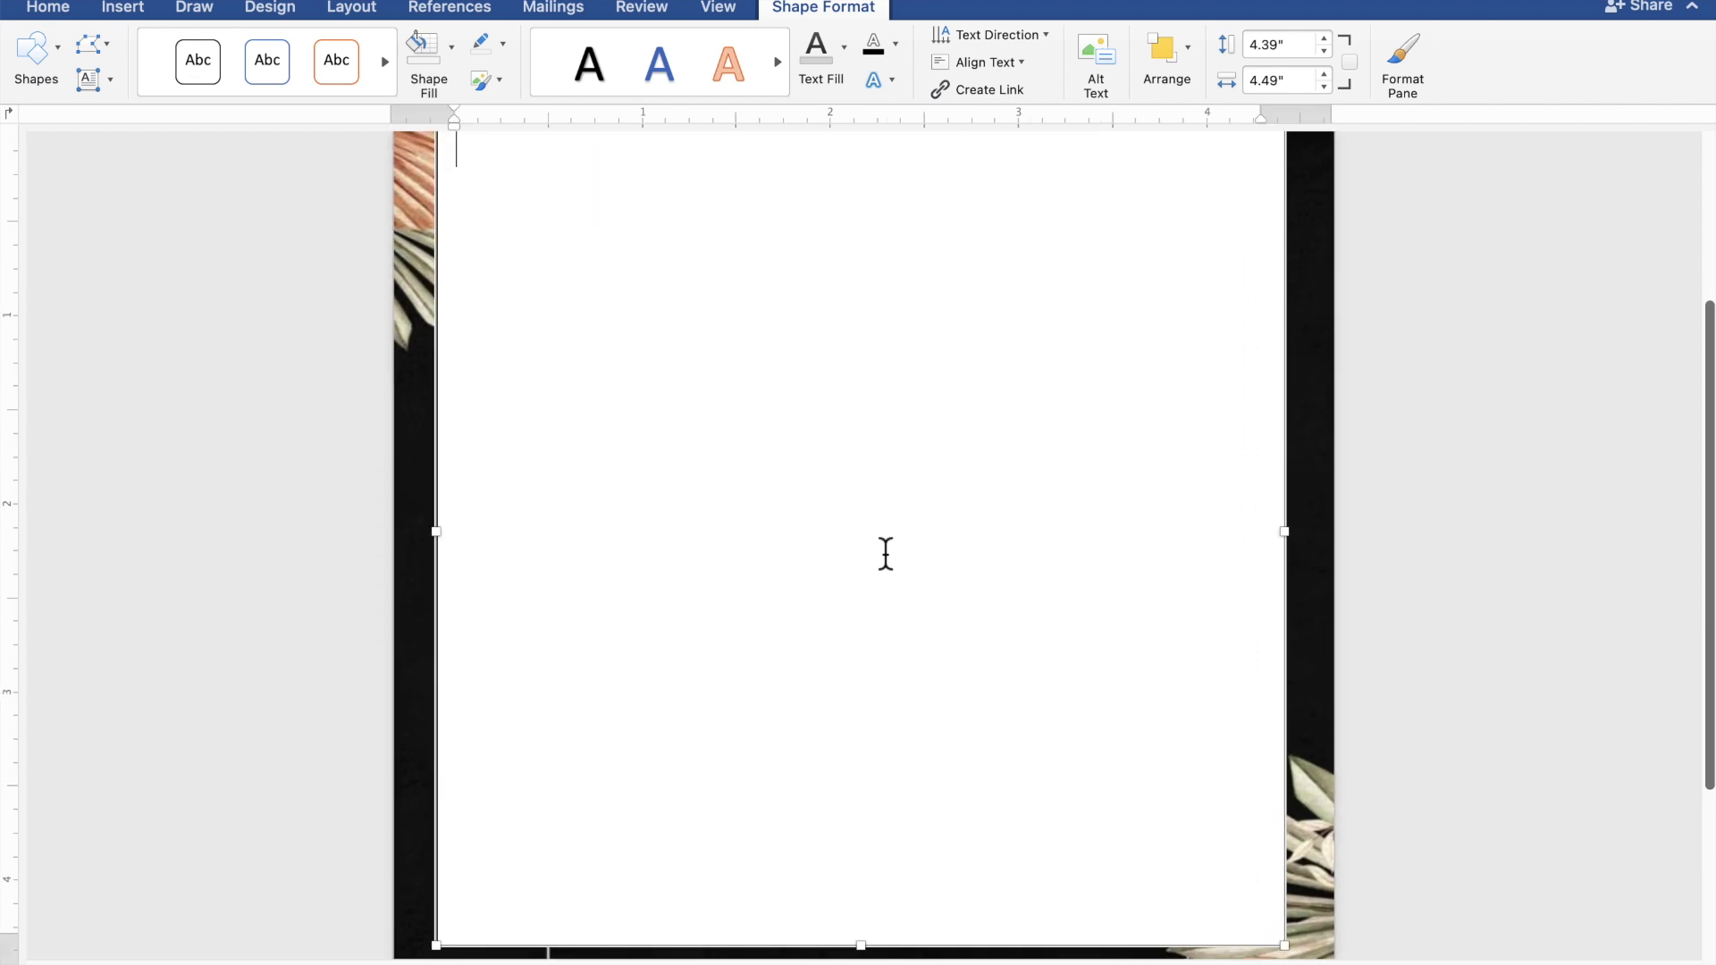
scroll(885, 554, "up", 1)
scroll(885, 554, "up", 1)
scroll(885, 554, "up", 1)
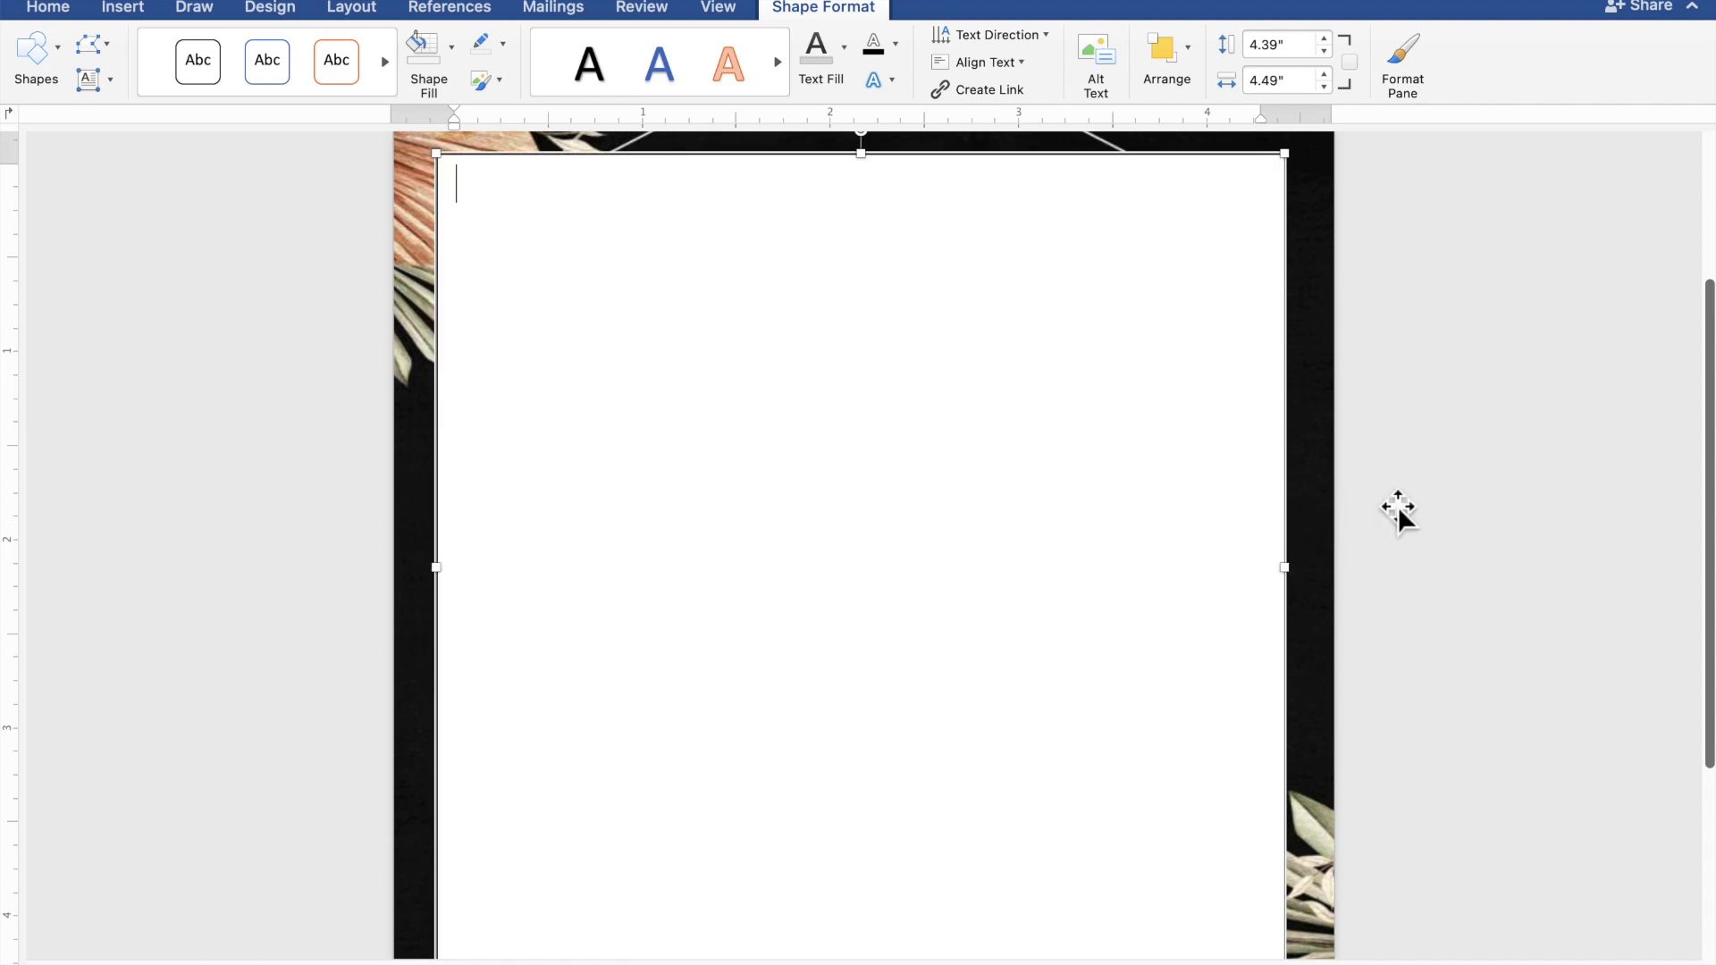
type("TOGETHE")
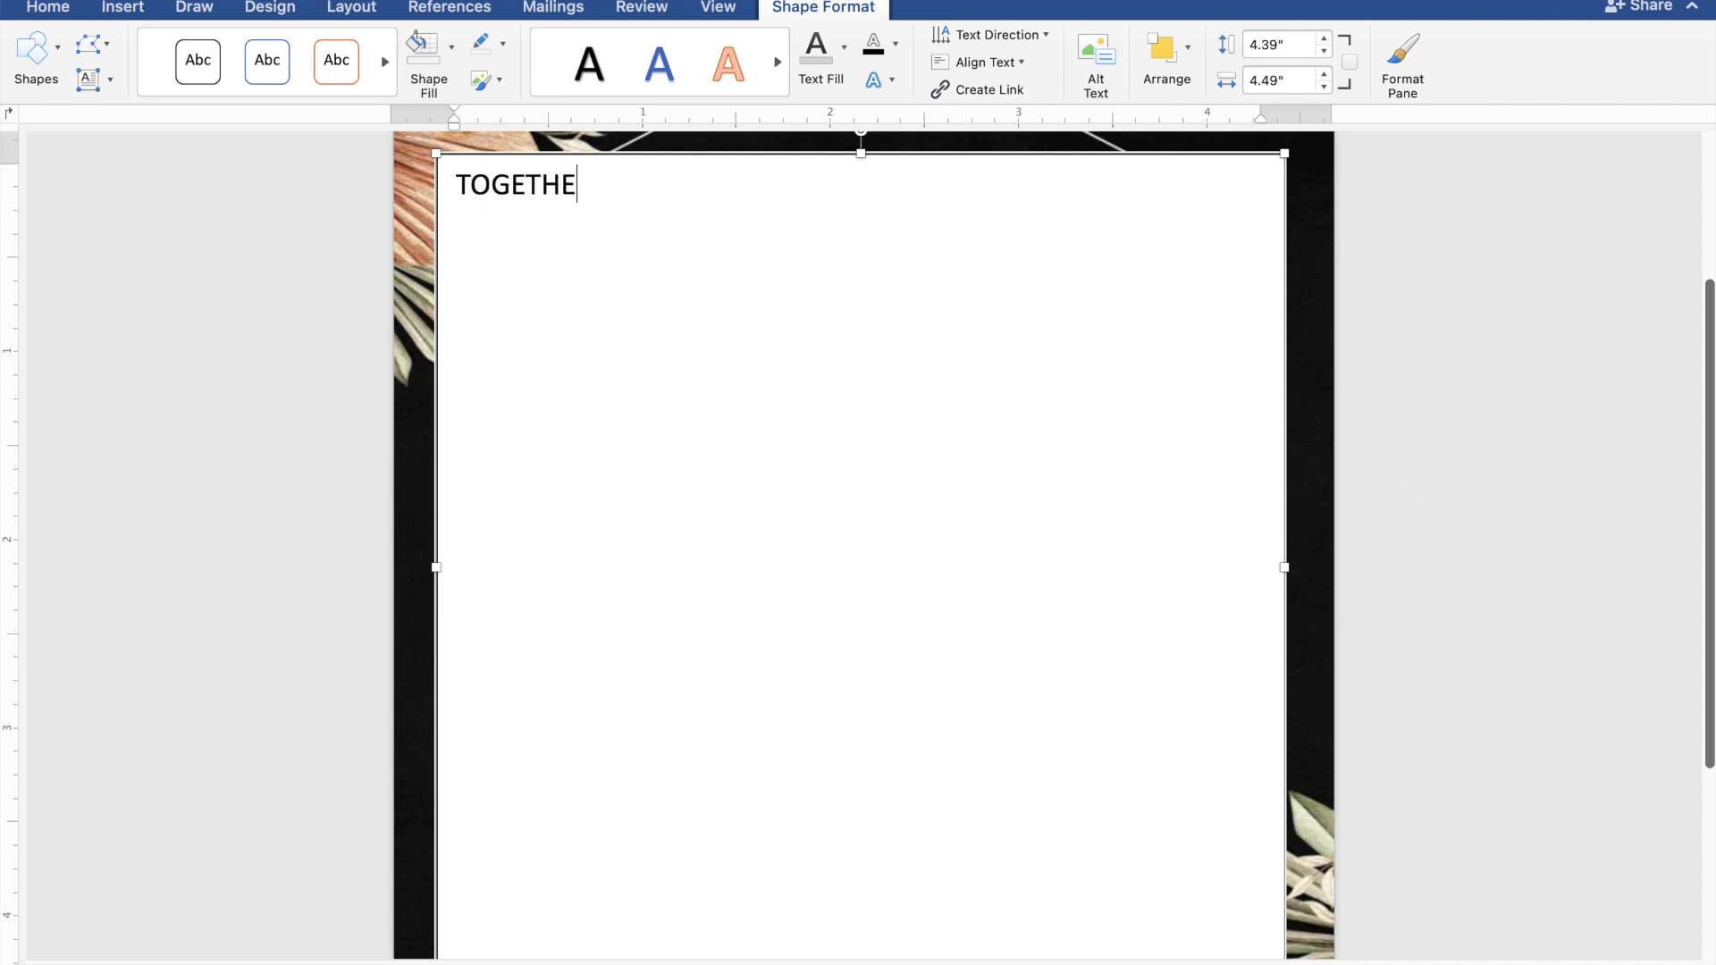
type("R WITH THEIR FAMILI")
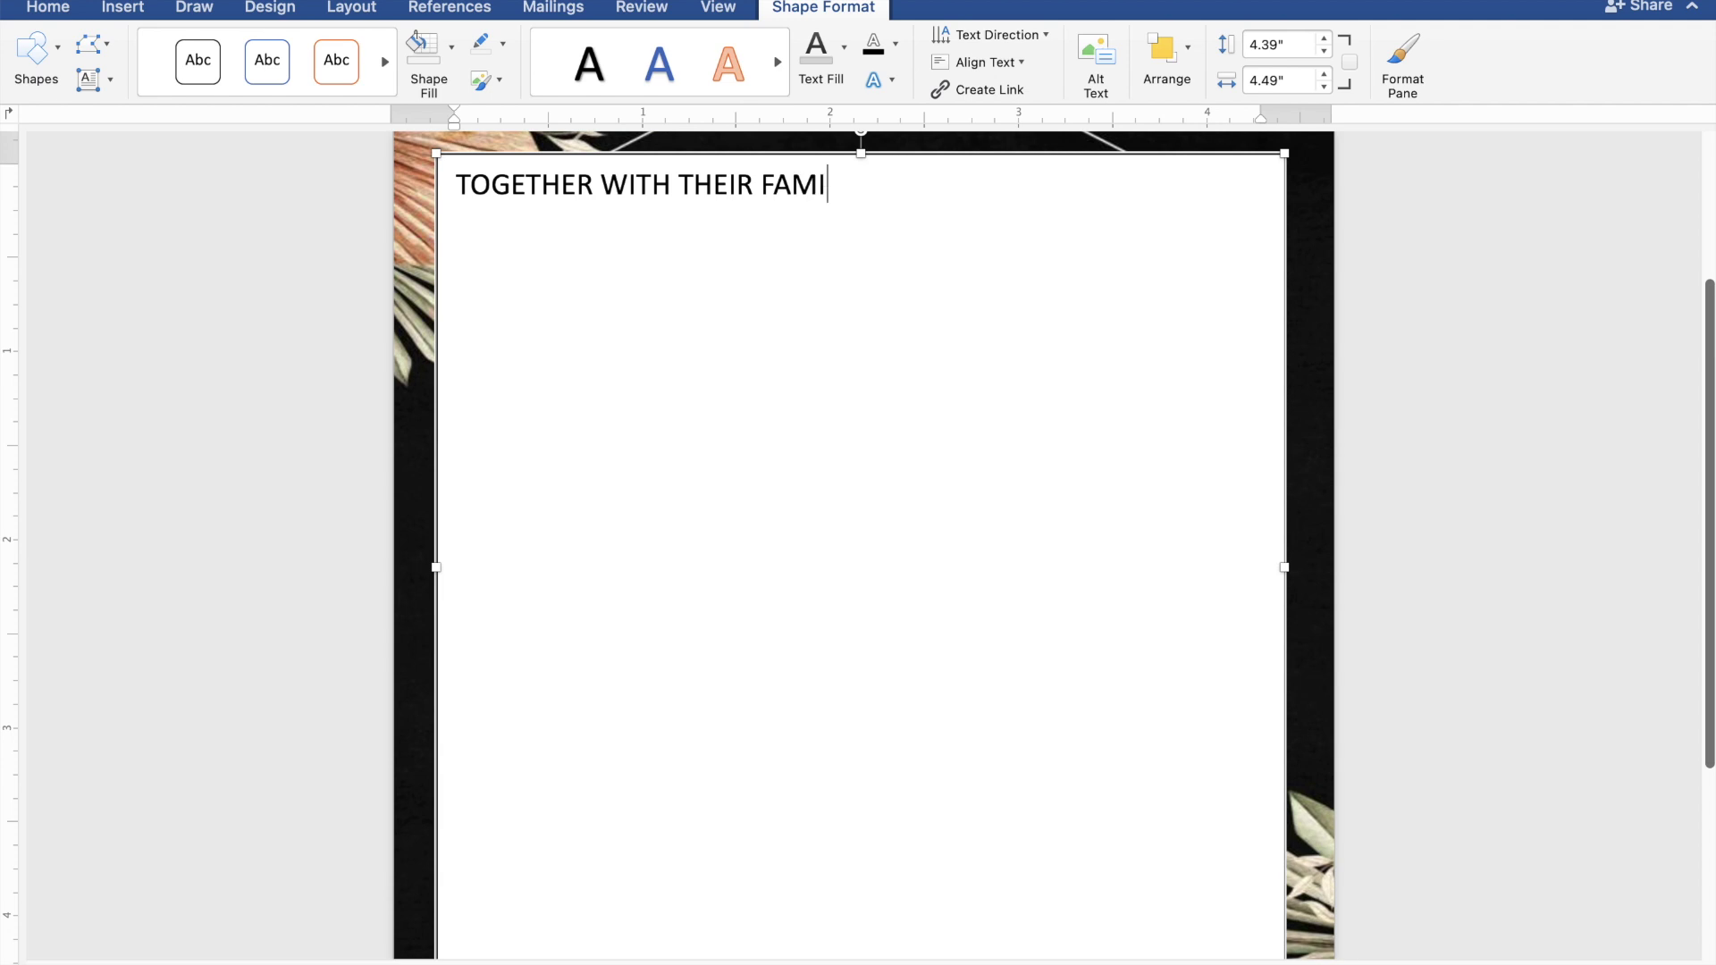
type("ES")
key("Return")
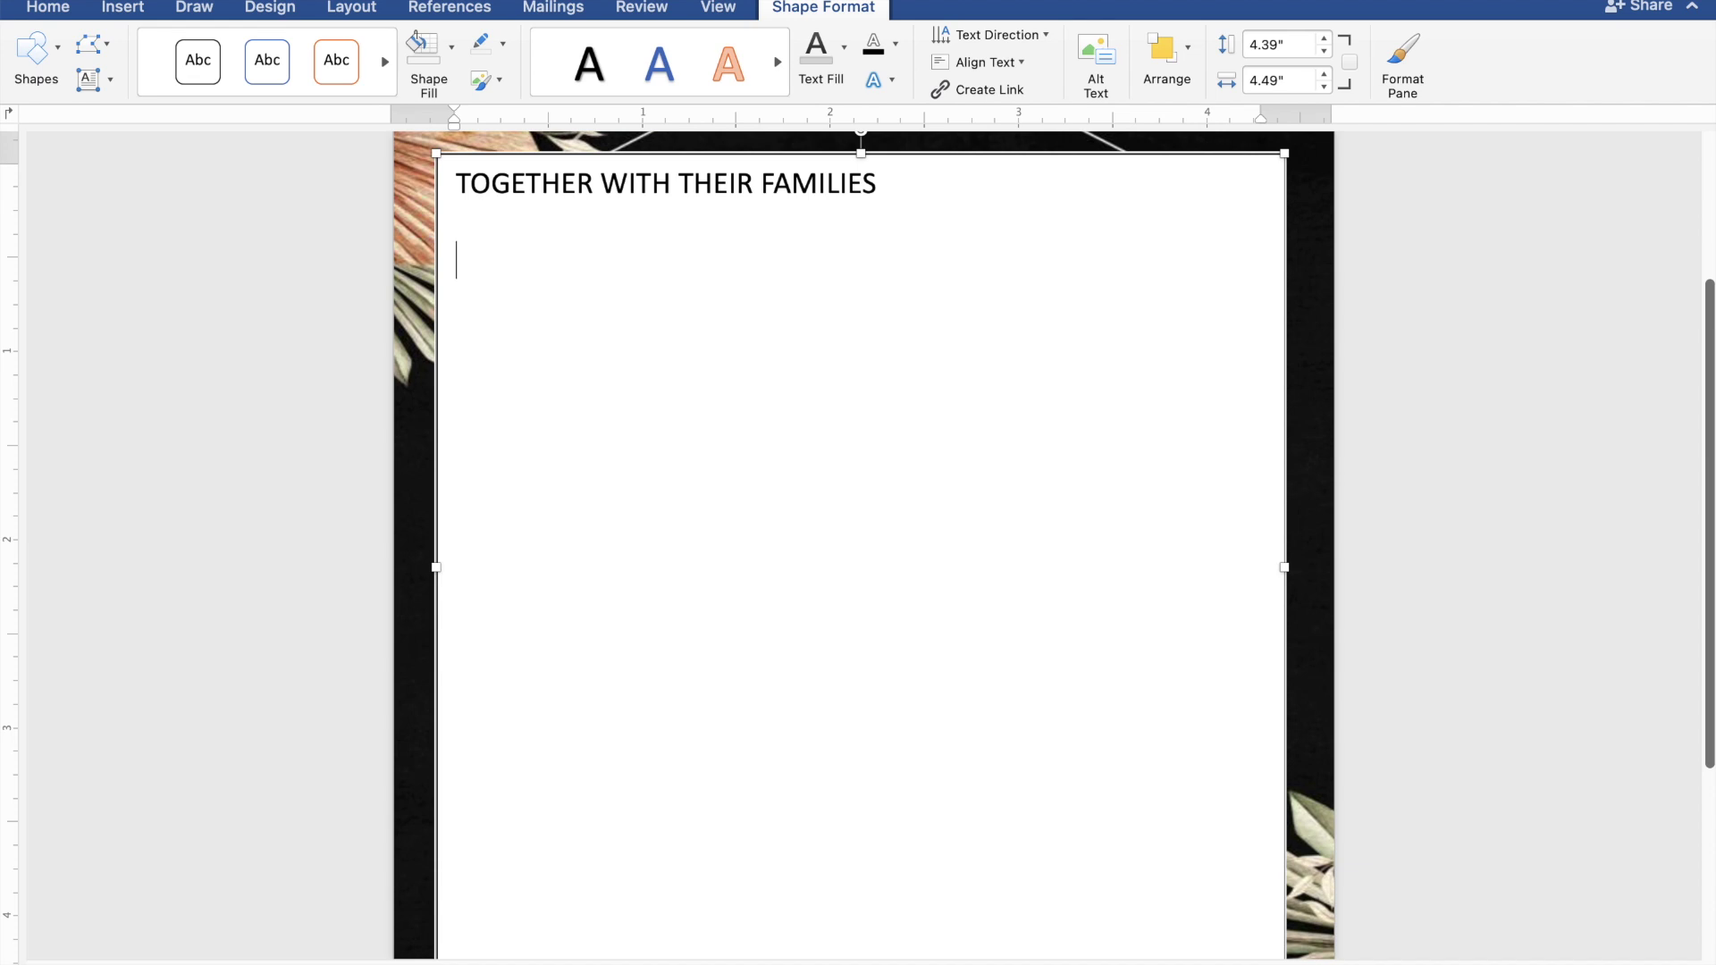
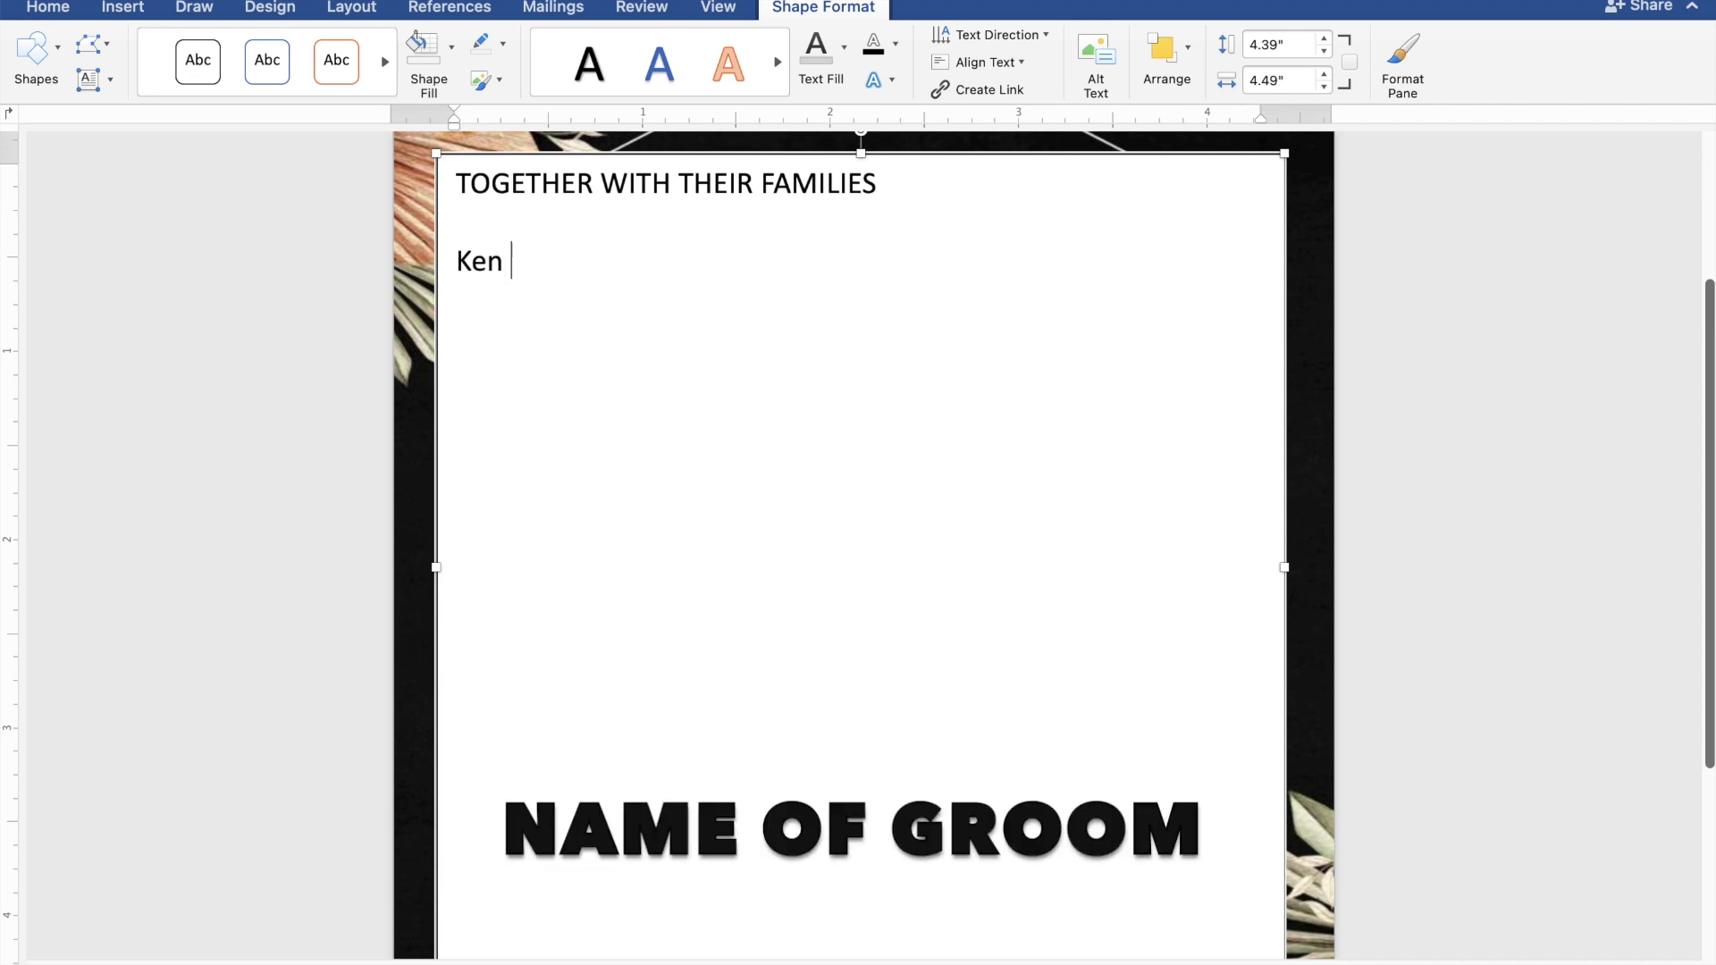
Add the groom's name, AND with the bride's name, and begin the request line.
key("Return")
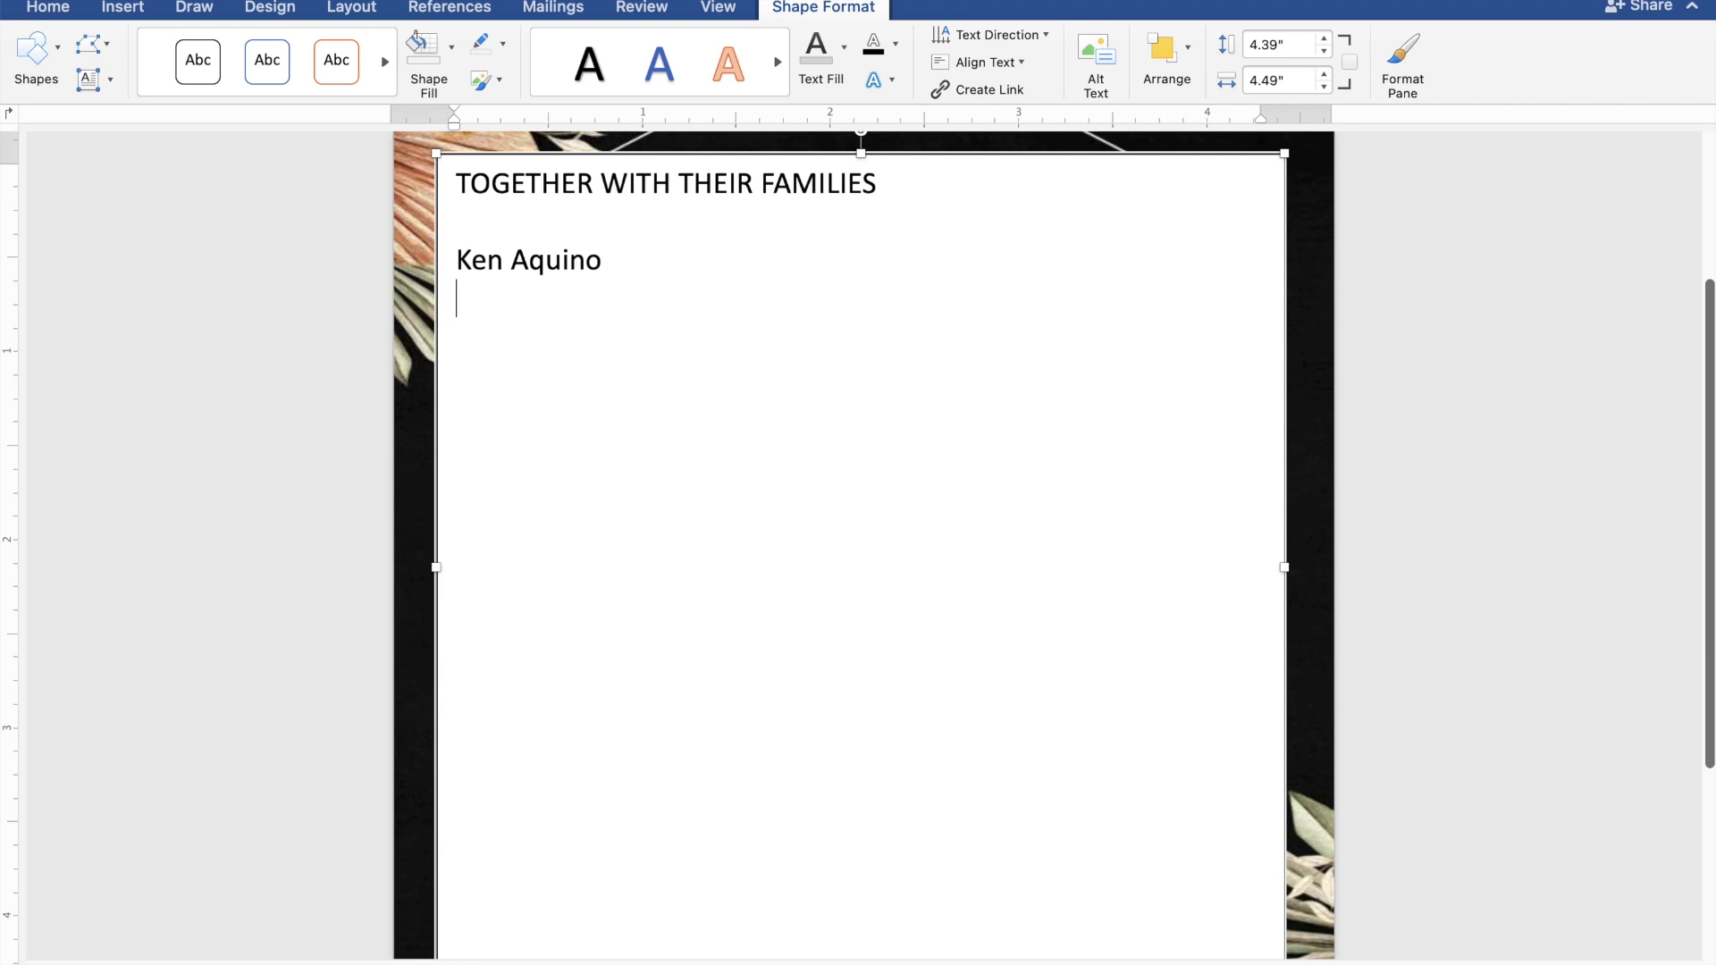
type("ND ")
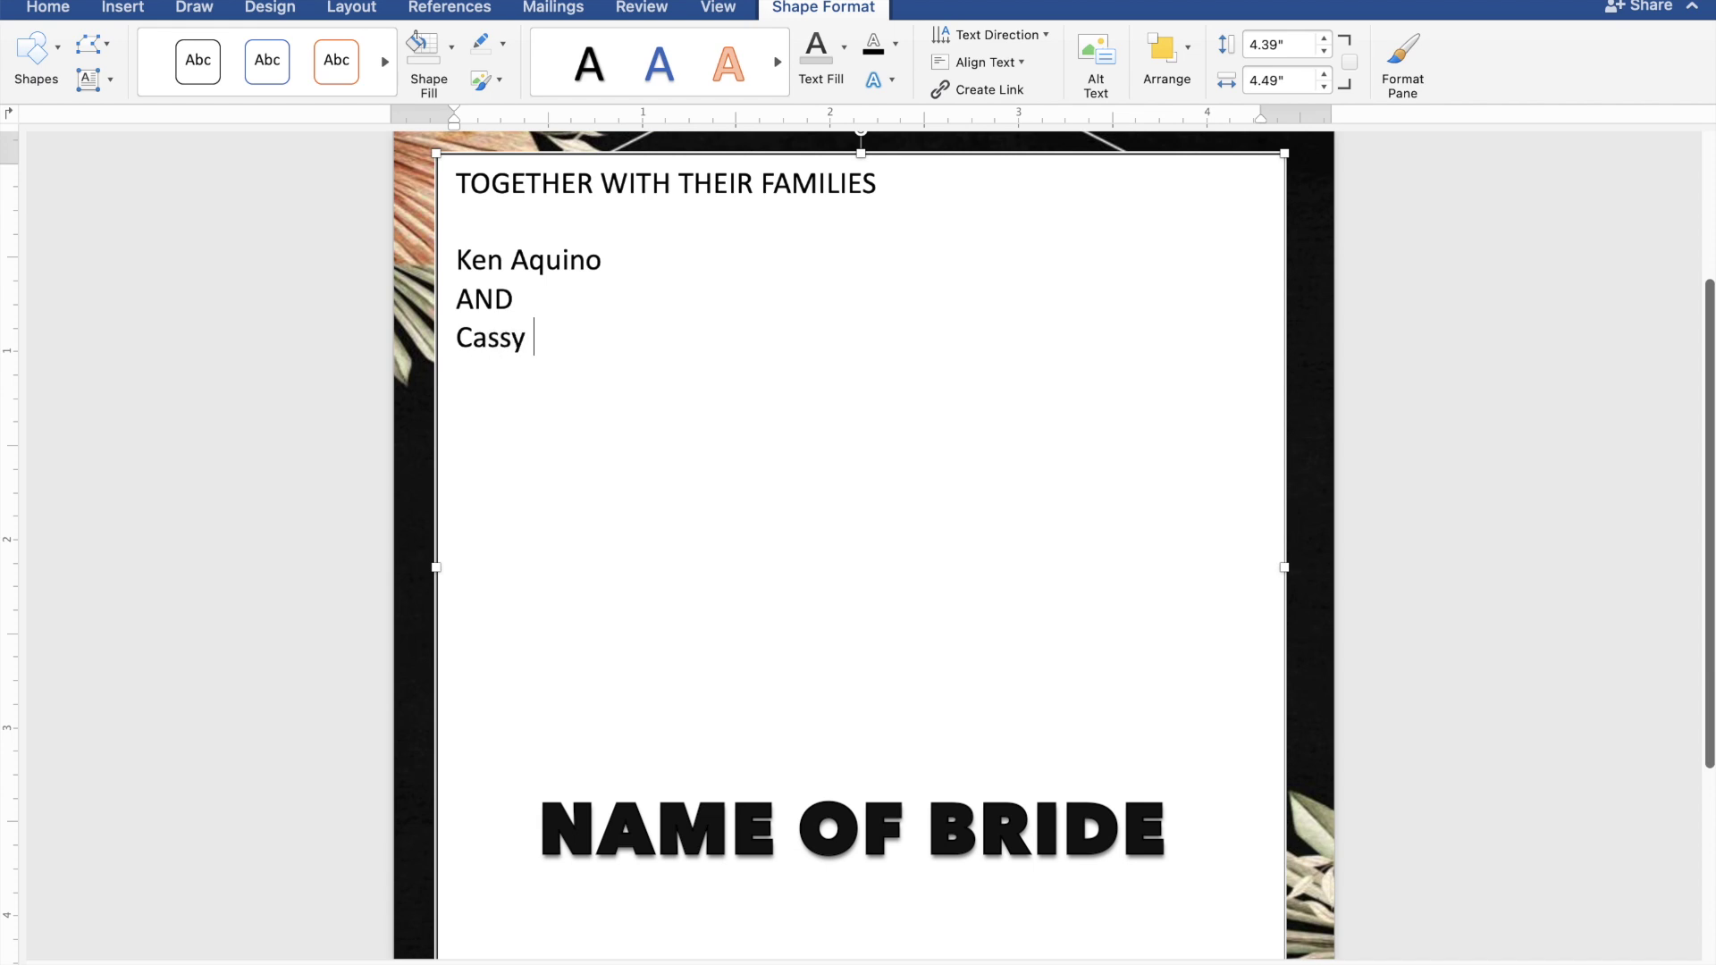
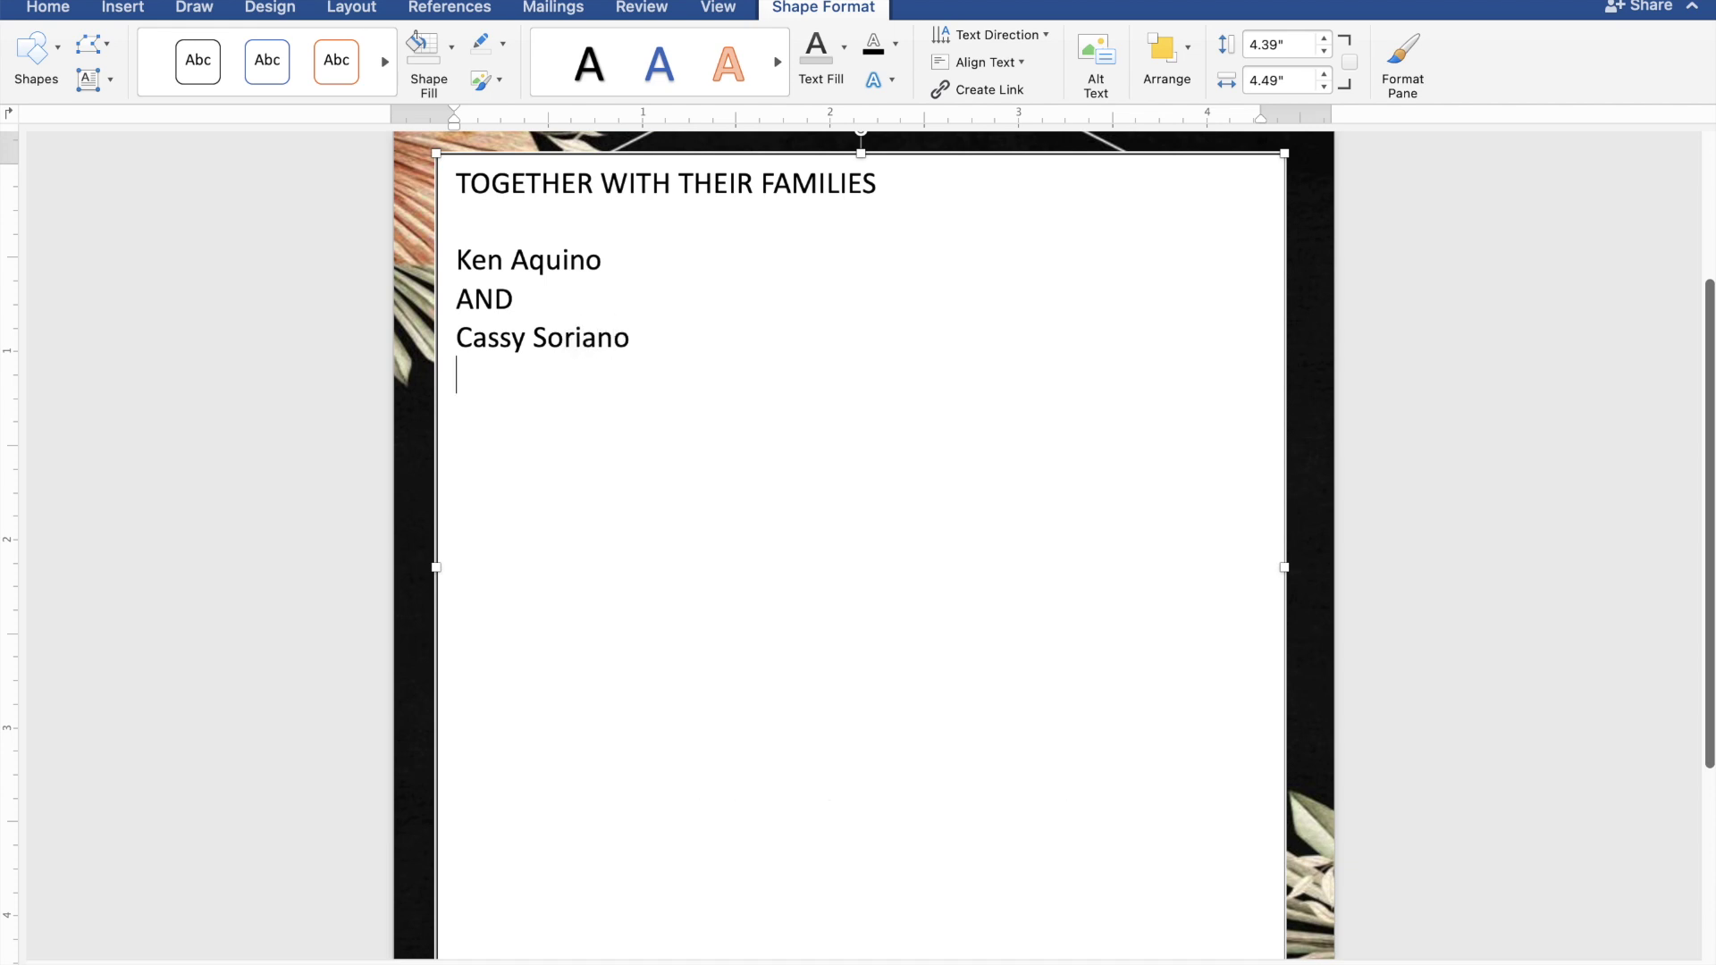
type("REQUEST ")
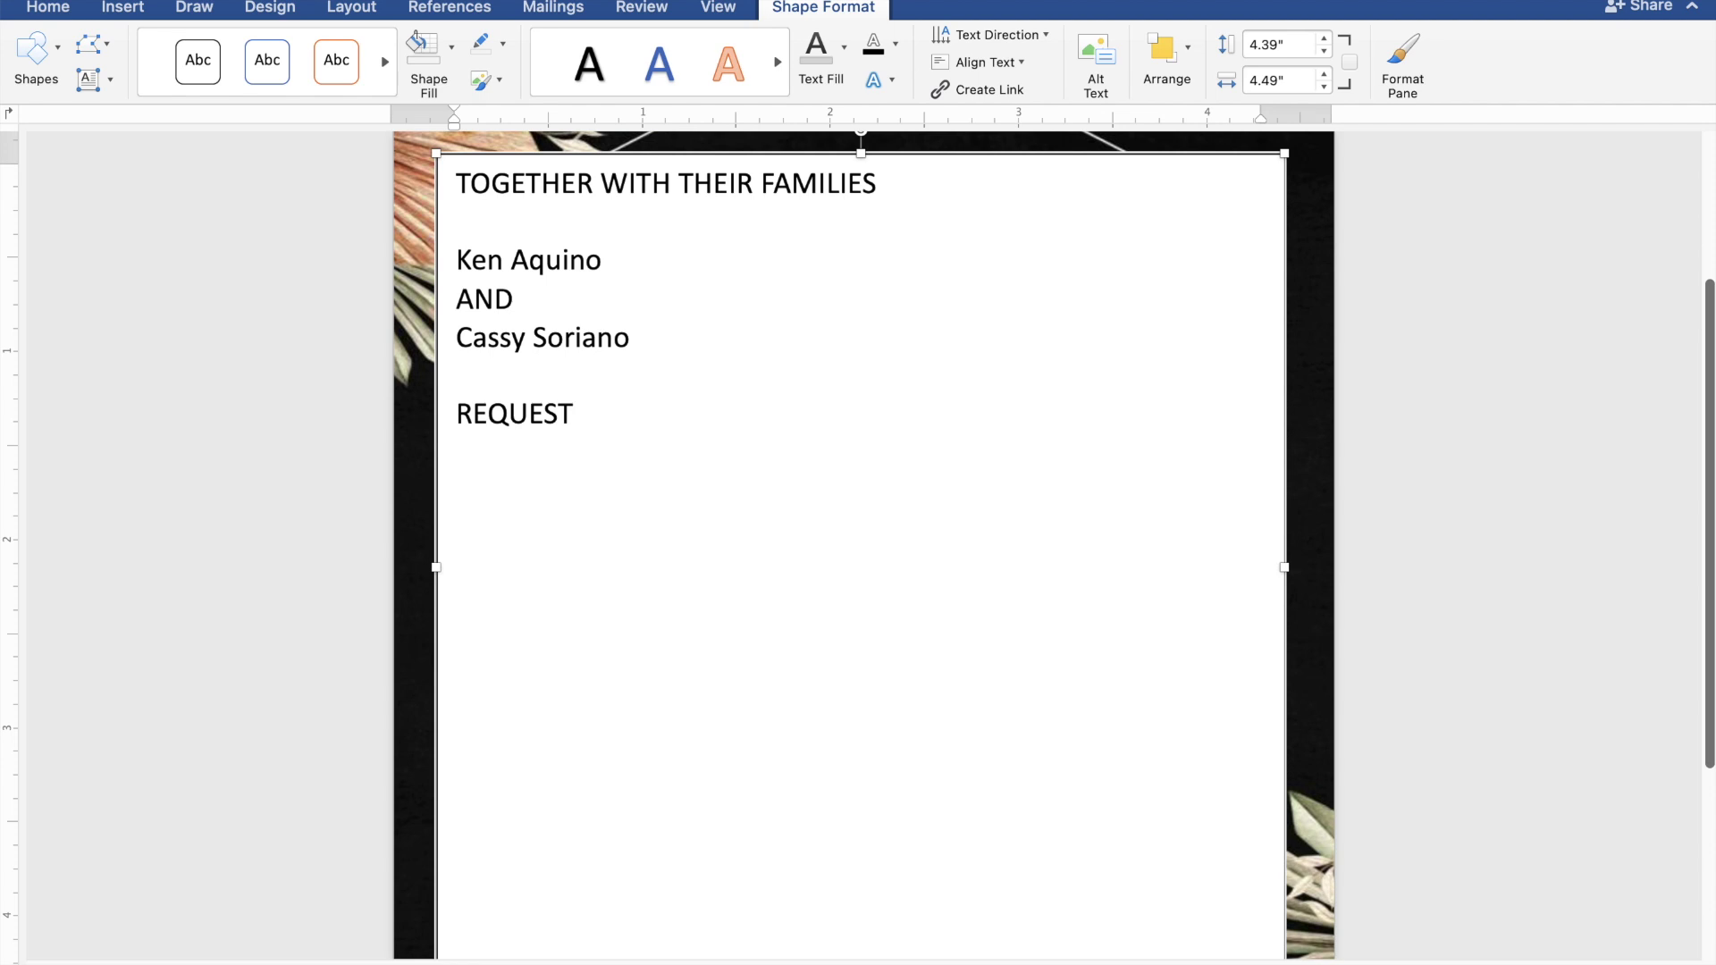
type("THE ")
type("PLEA")
Finish REQUEST THE PLEASURE OF YOUR PRESENCE and add AS THEY JOYFULLY UNITE IN MARRIAGE.
type("S")
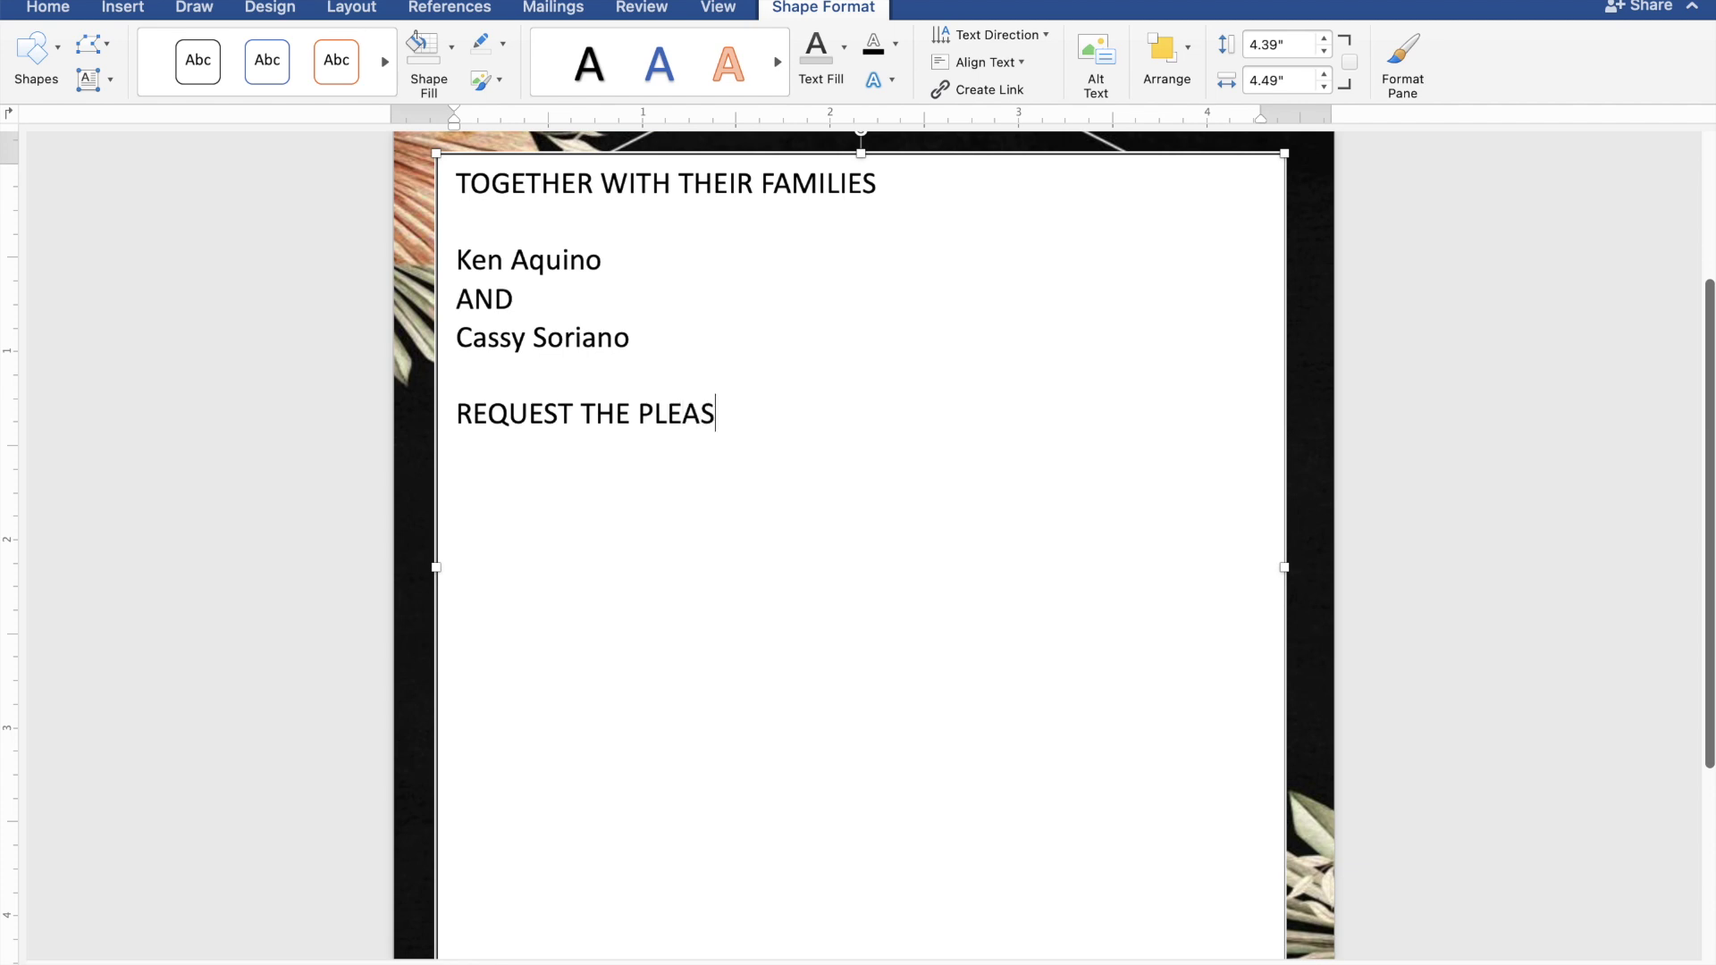
type("URE")
type(" OF Y")
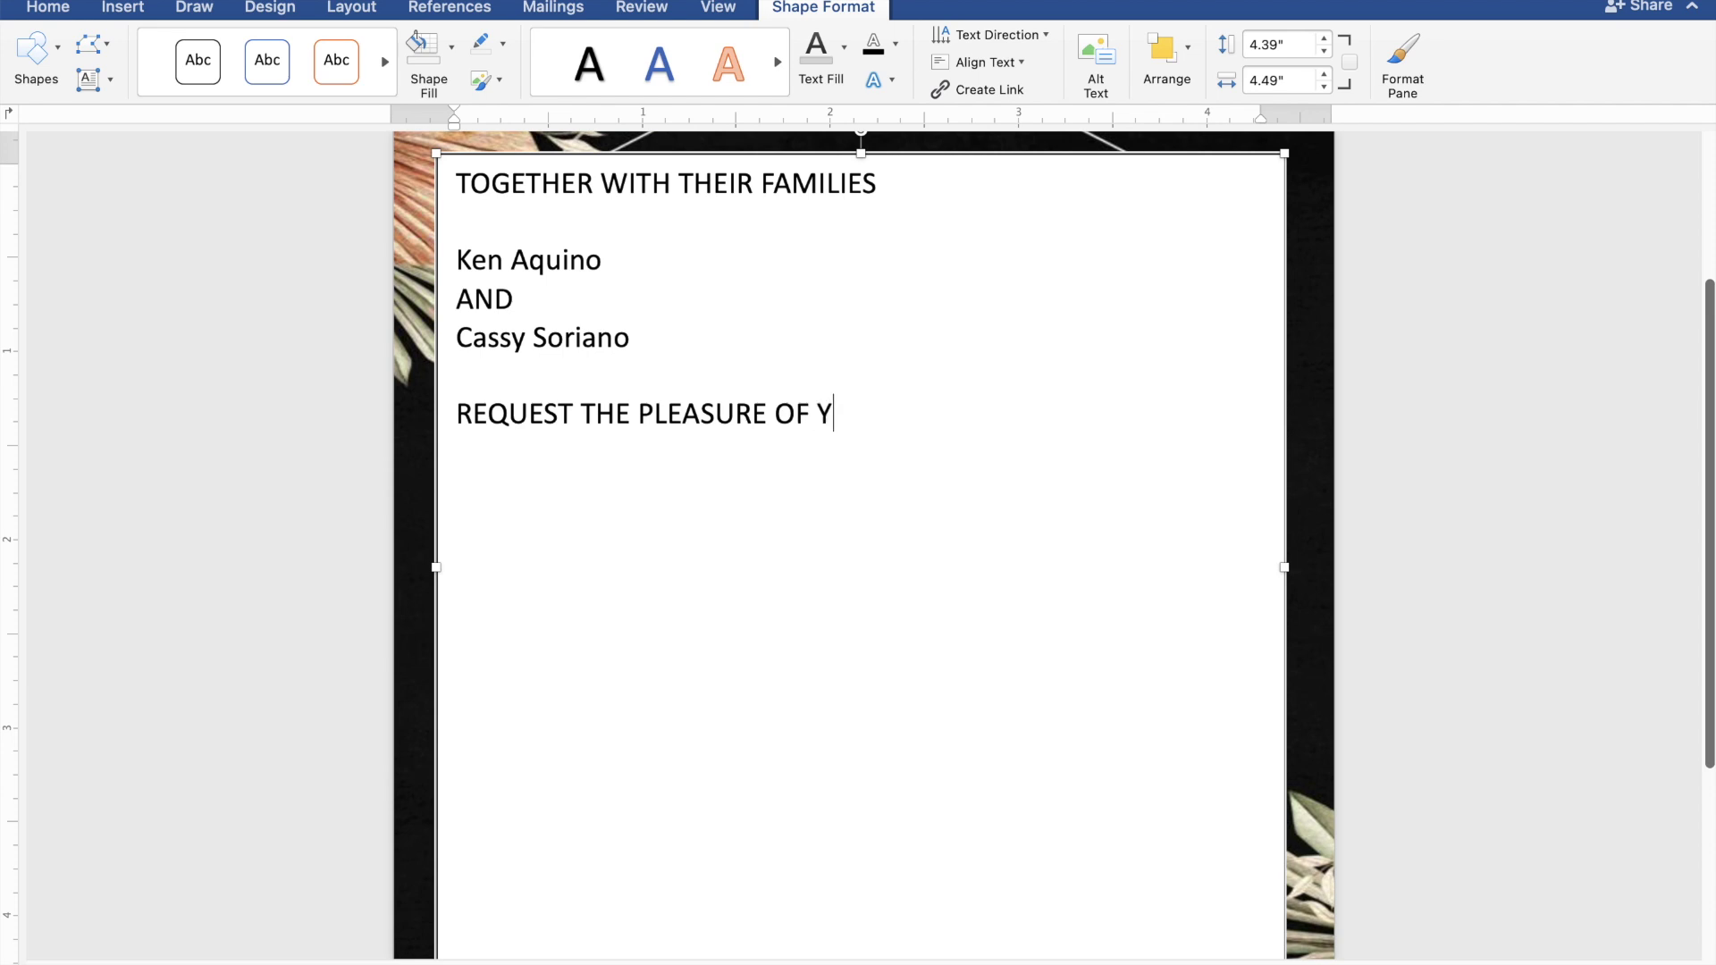
type("OUR")
type(" PRESENCE")
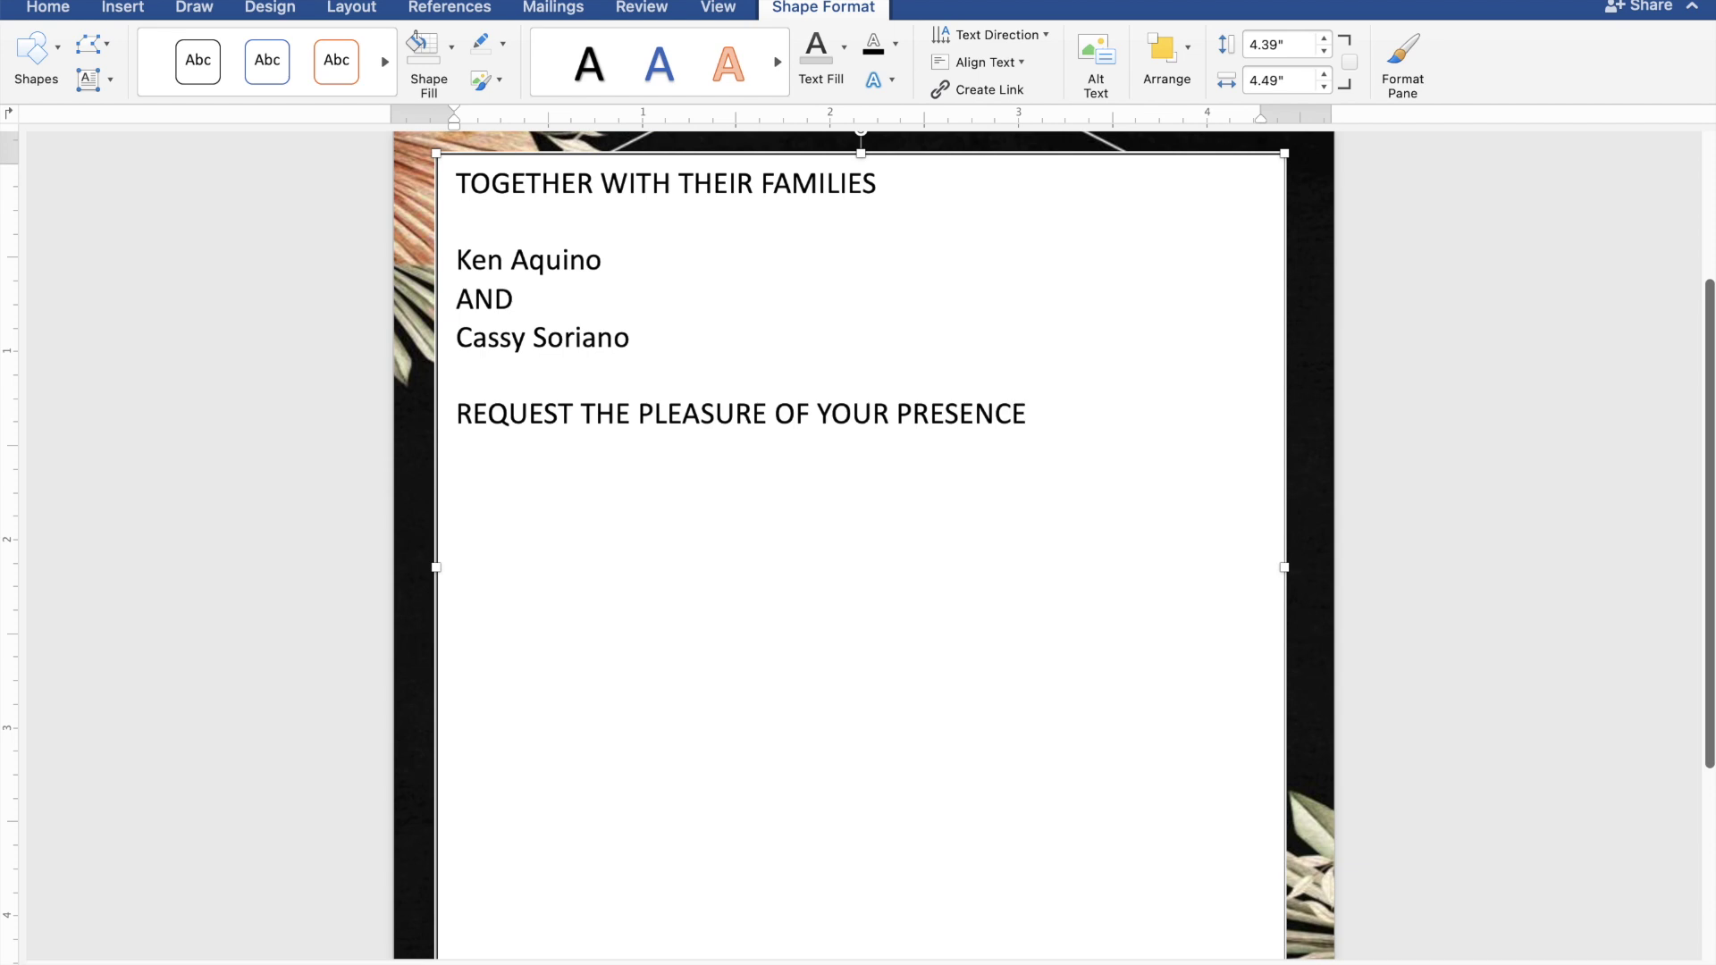
key("Return")
type("AS THEY JOYFU")
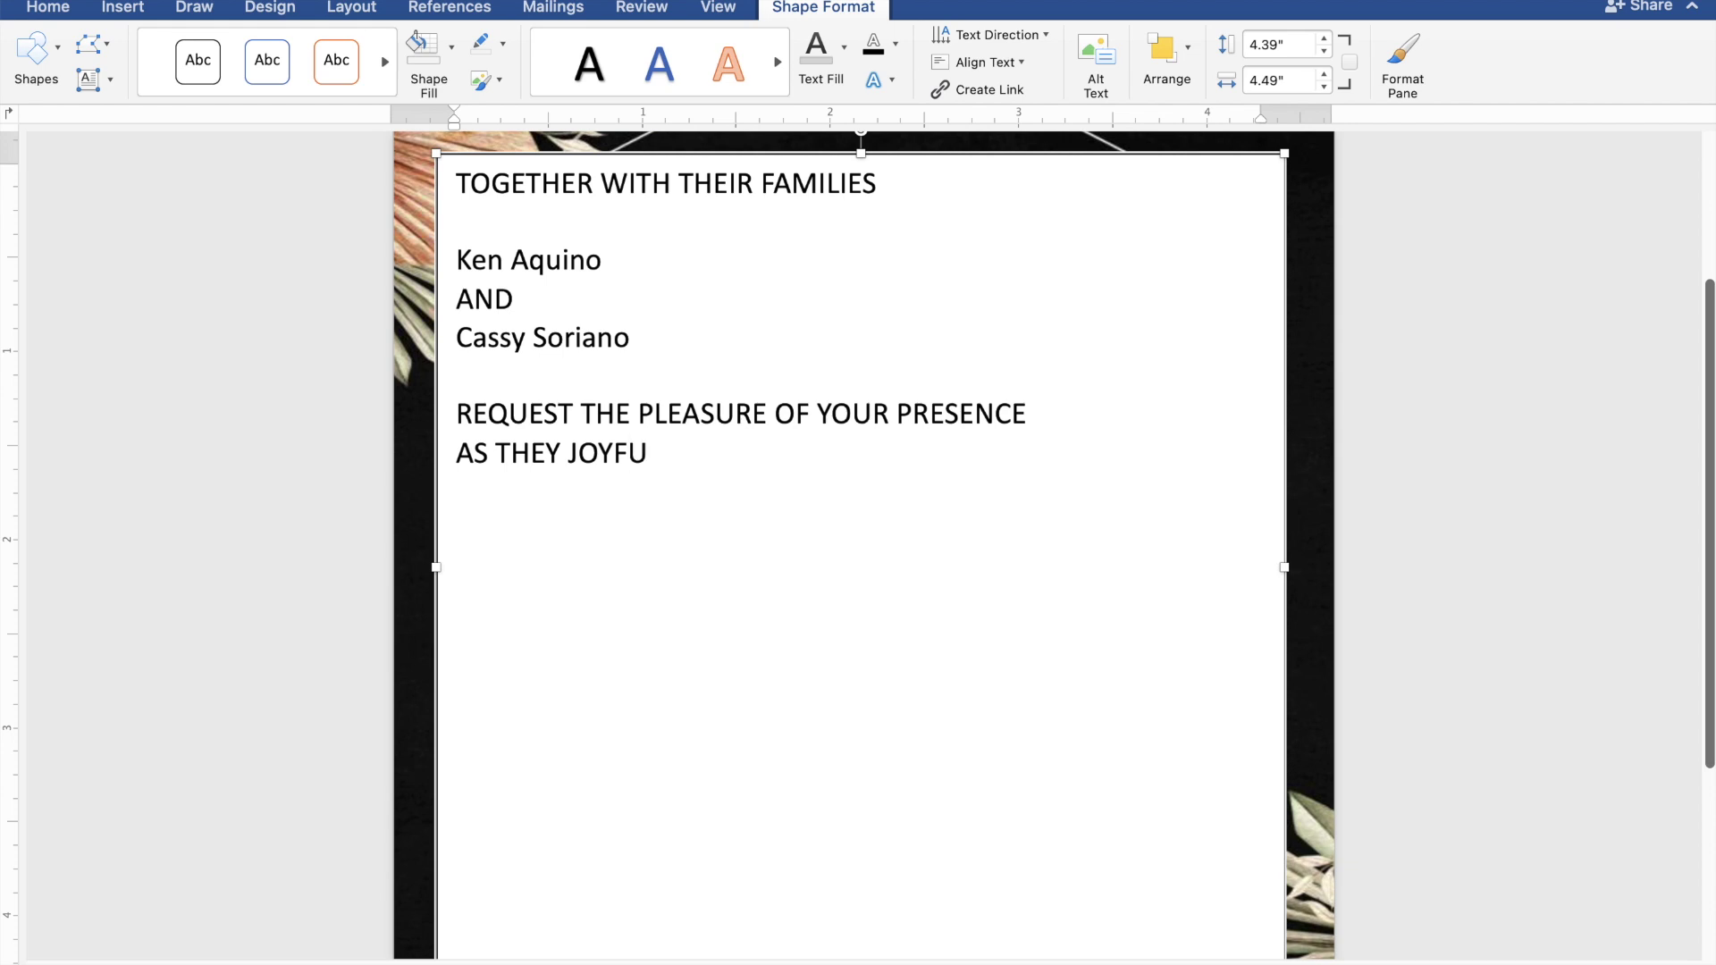
type("LLY UNITE I")
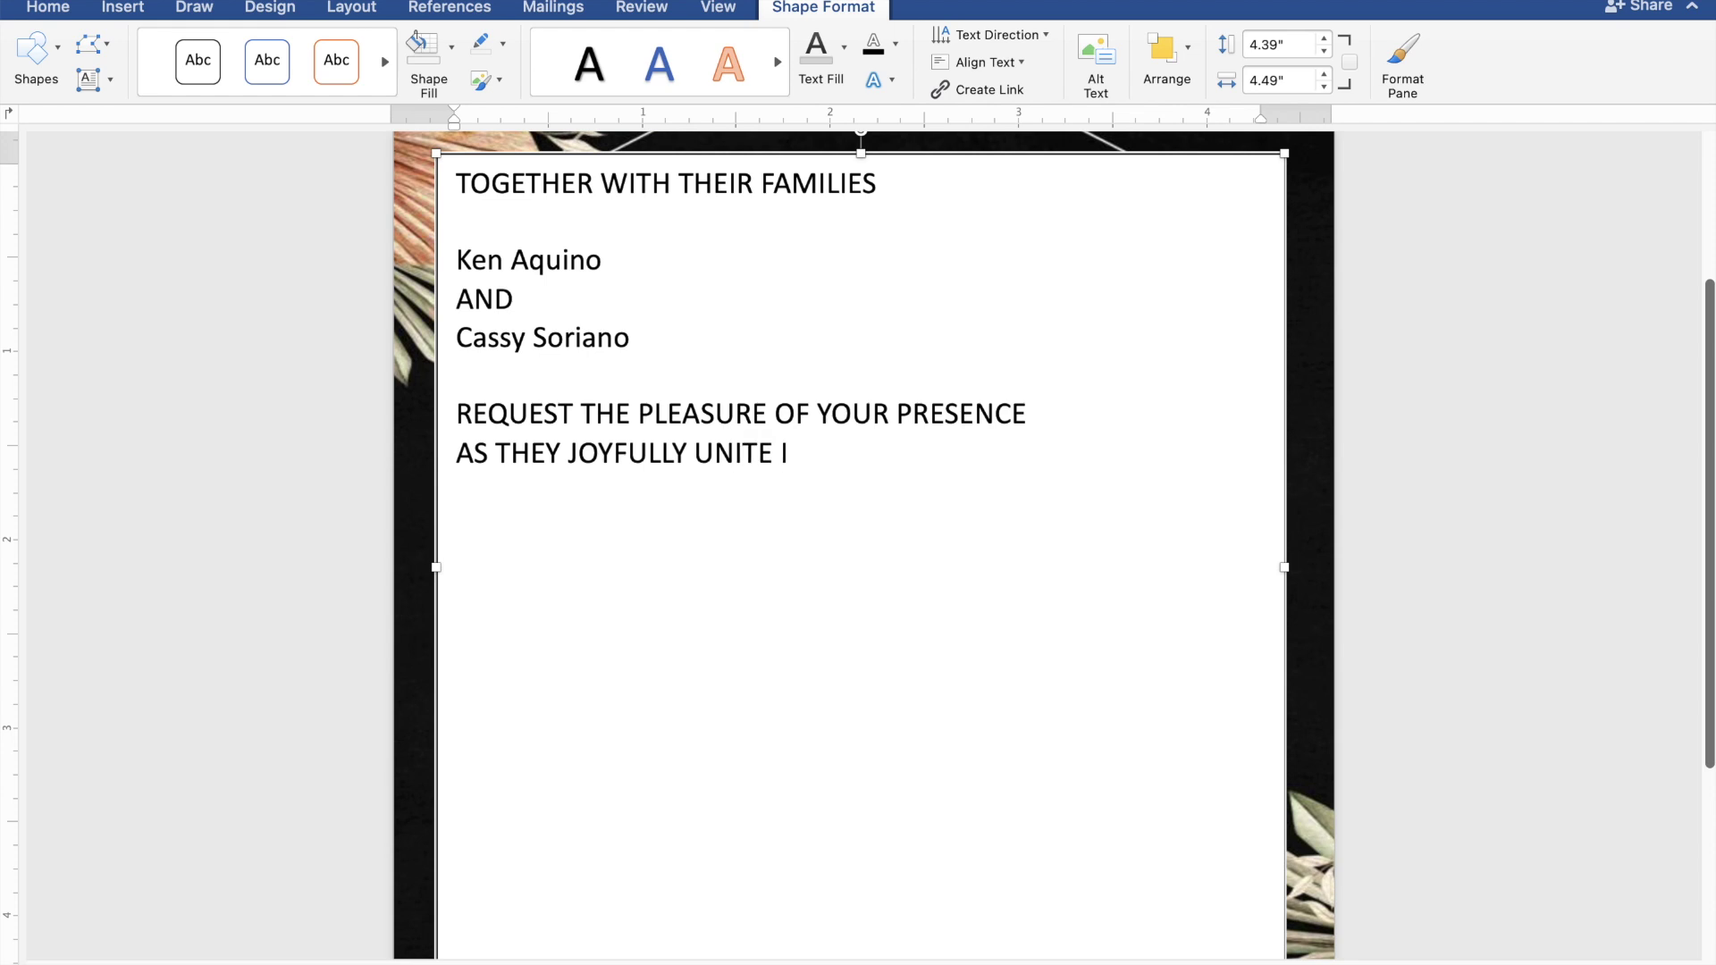
type("N M")
type("ARR")
type("IAGE")
key("Return")
key("Return")
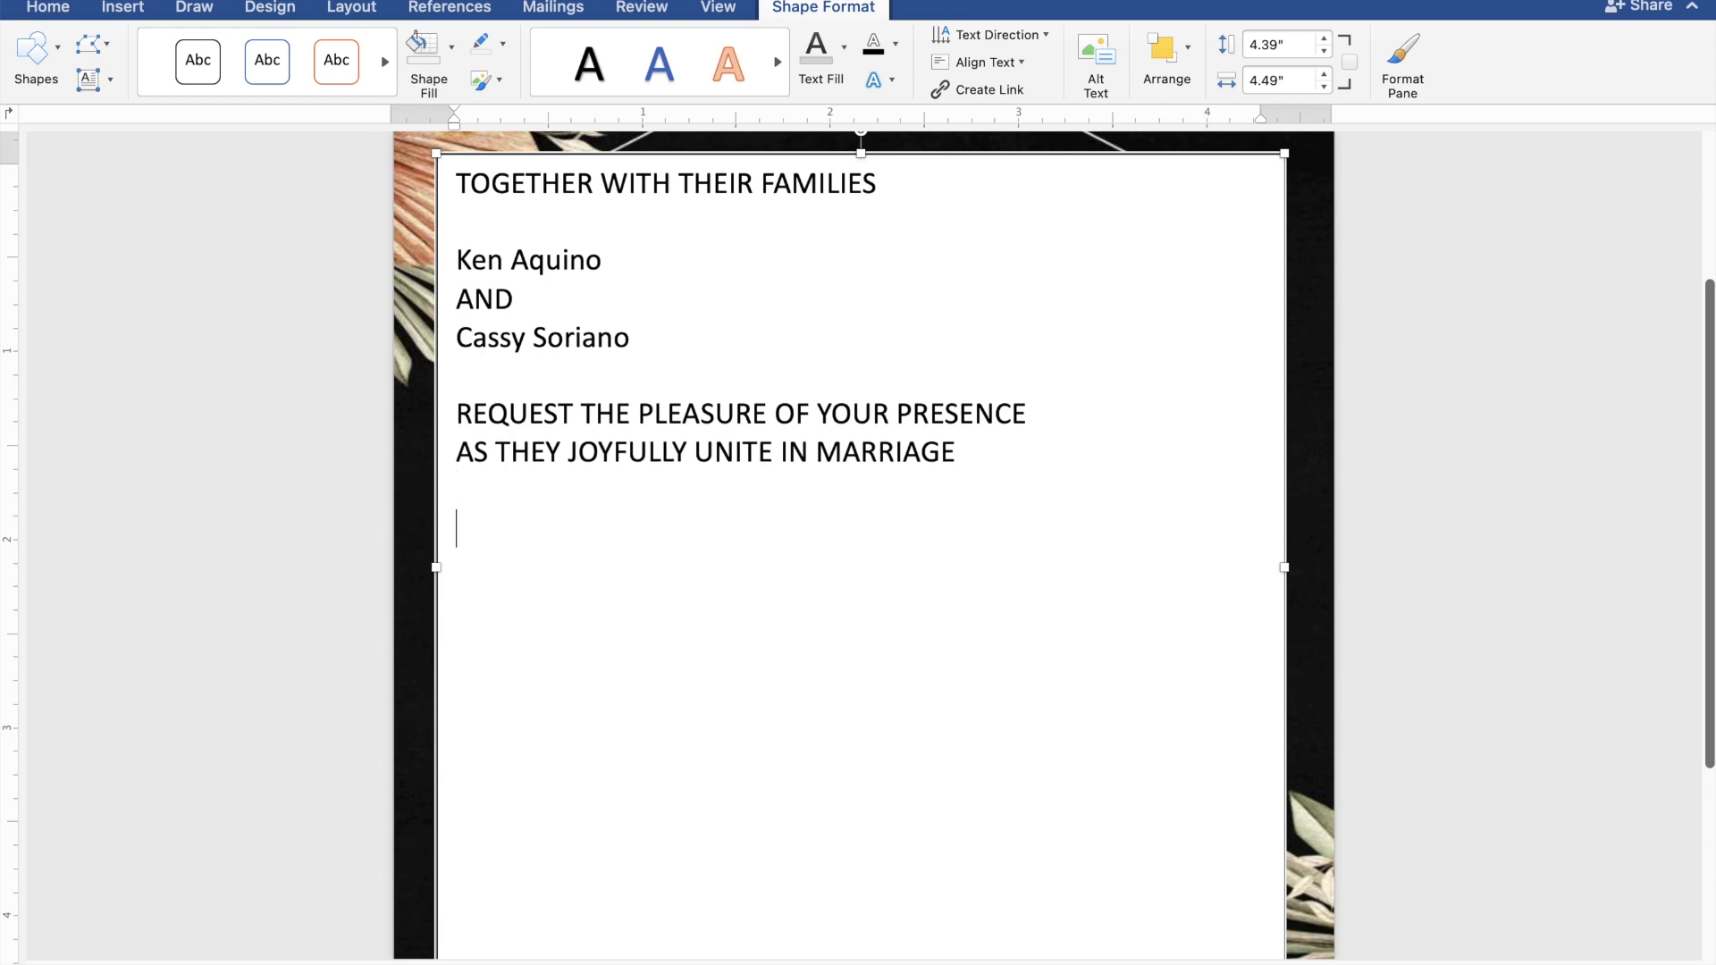
Add SUNDAY, NOVEMBER 24, 2024, 10:00 IN THE MORNING, the parish venue, and Reception to follow.
type("SUNDA")
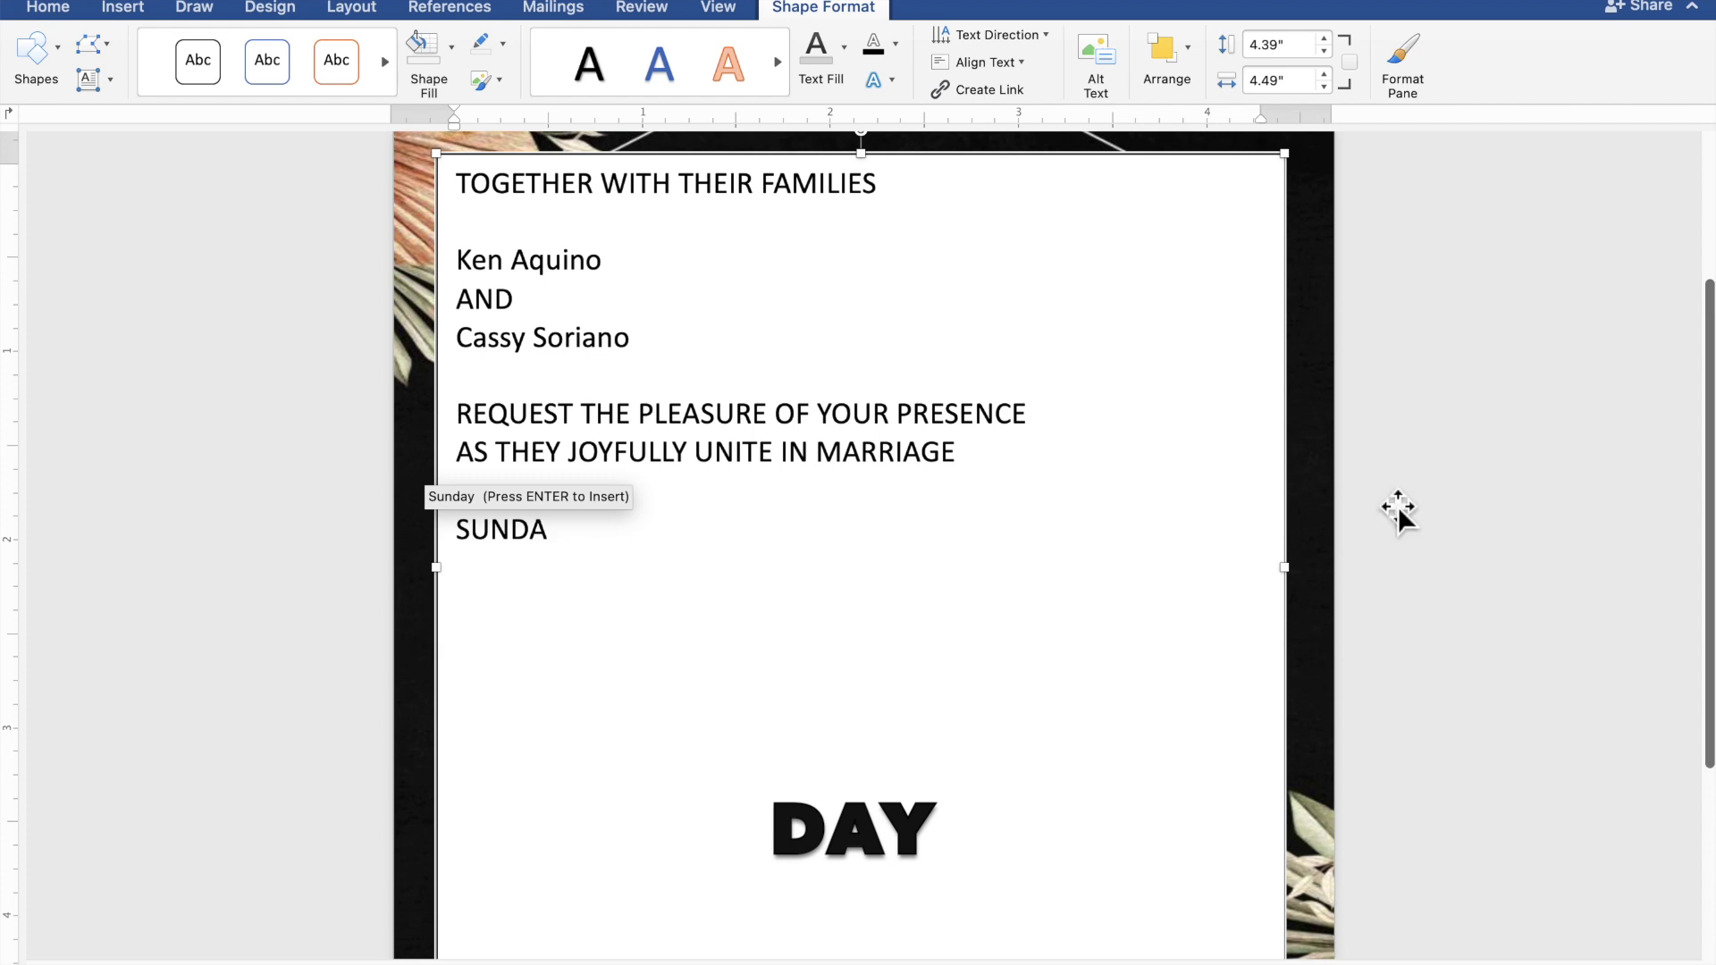
type("Y")
key("Return")
type("NOV")
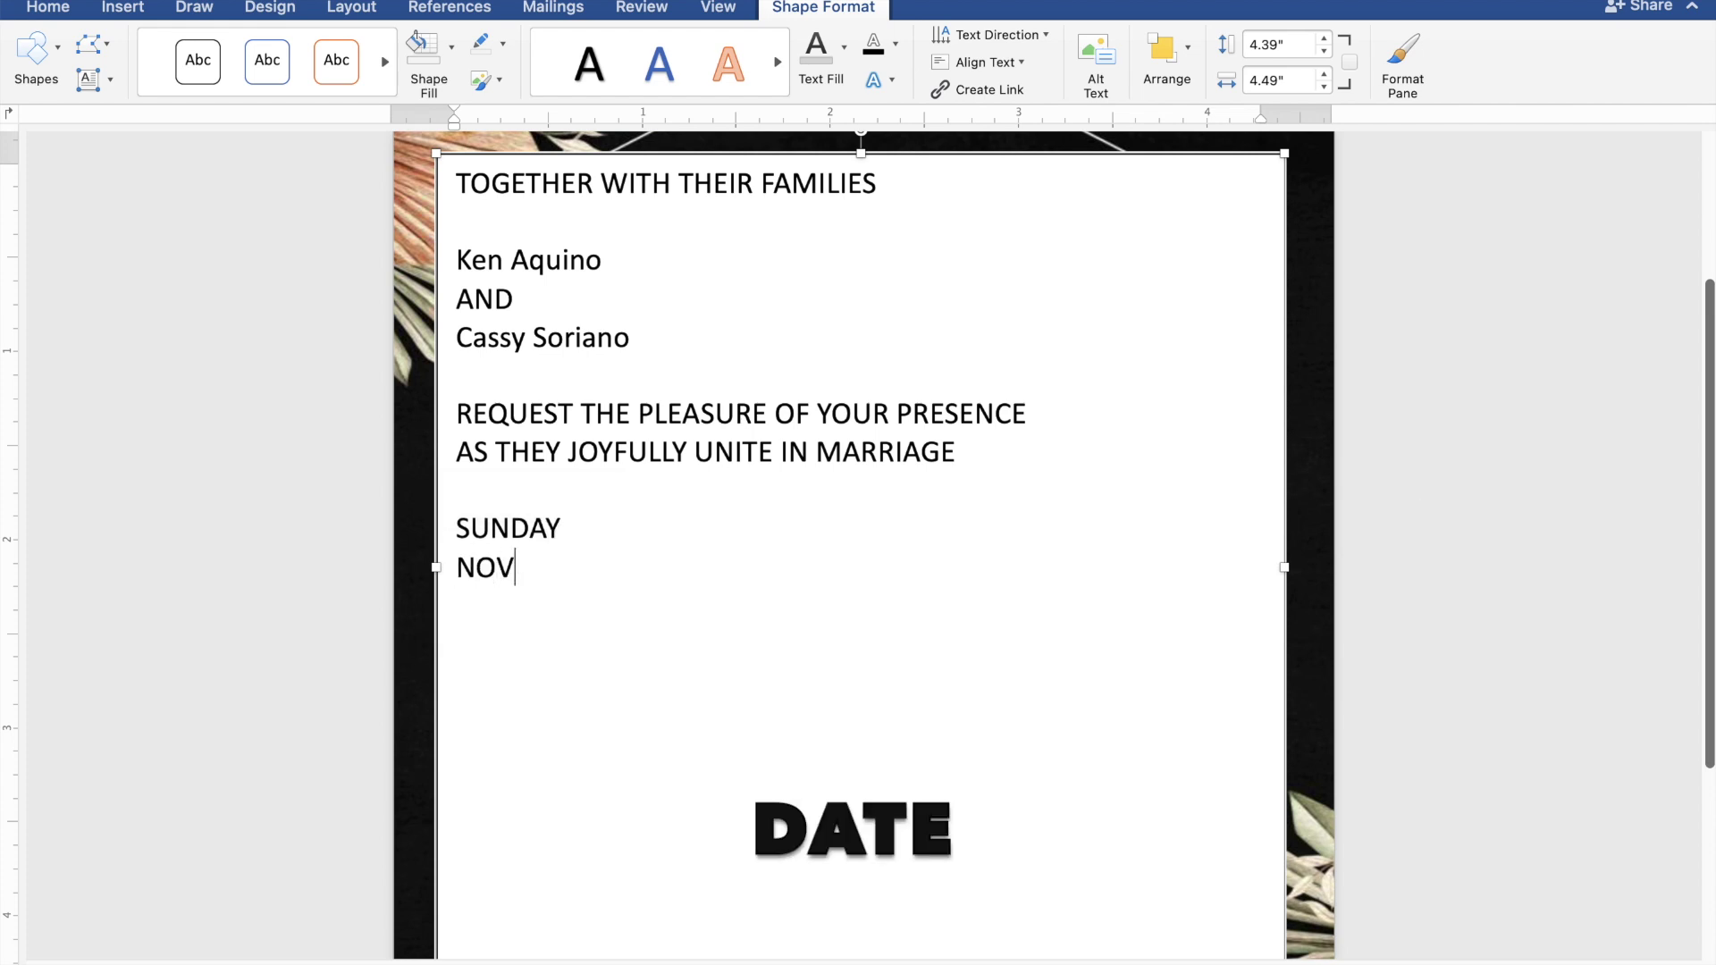
type("EMB")
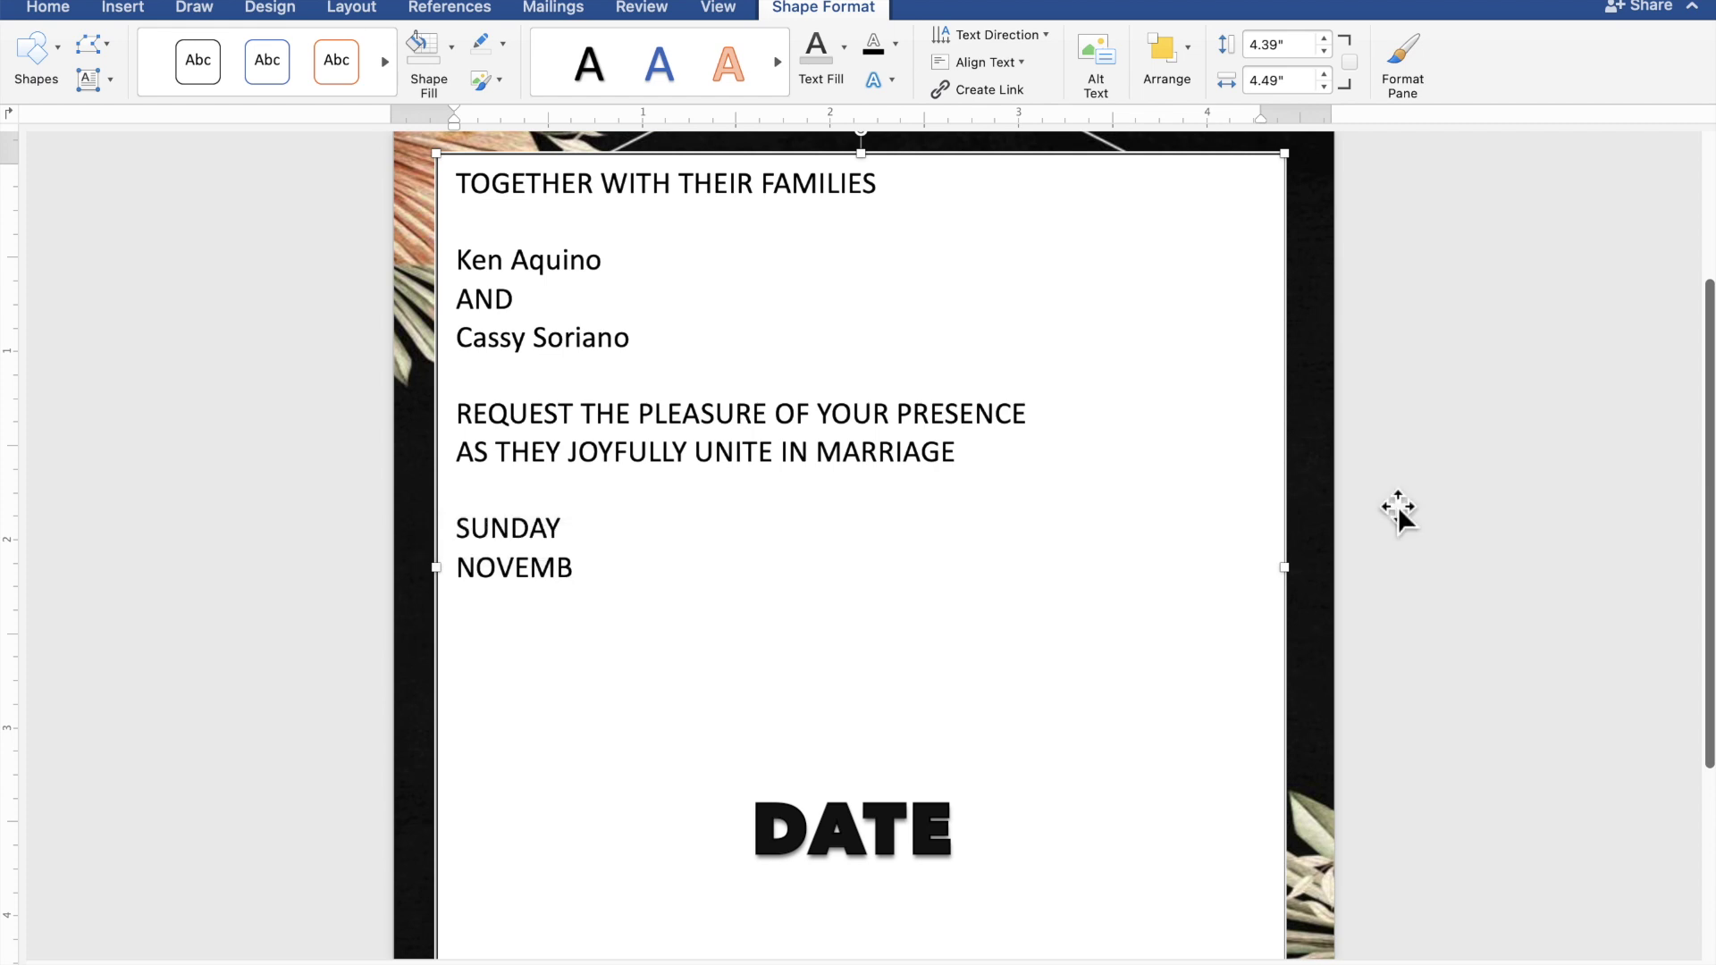
type("ER ")
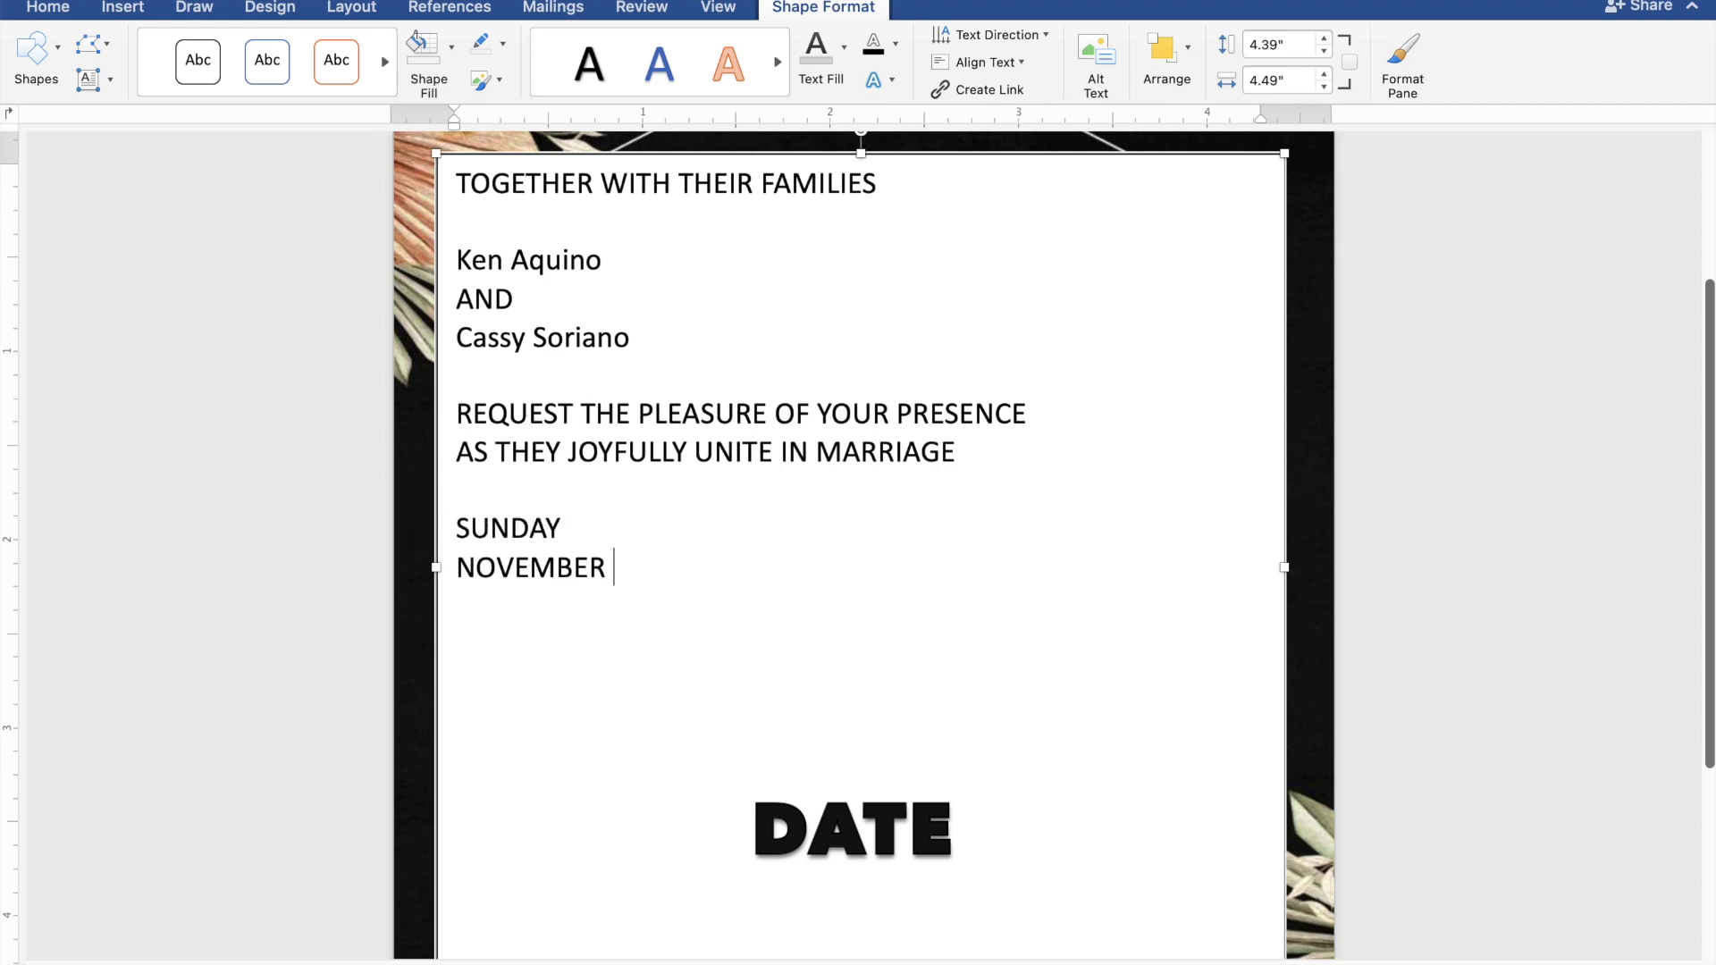
type("24, 2024 ")
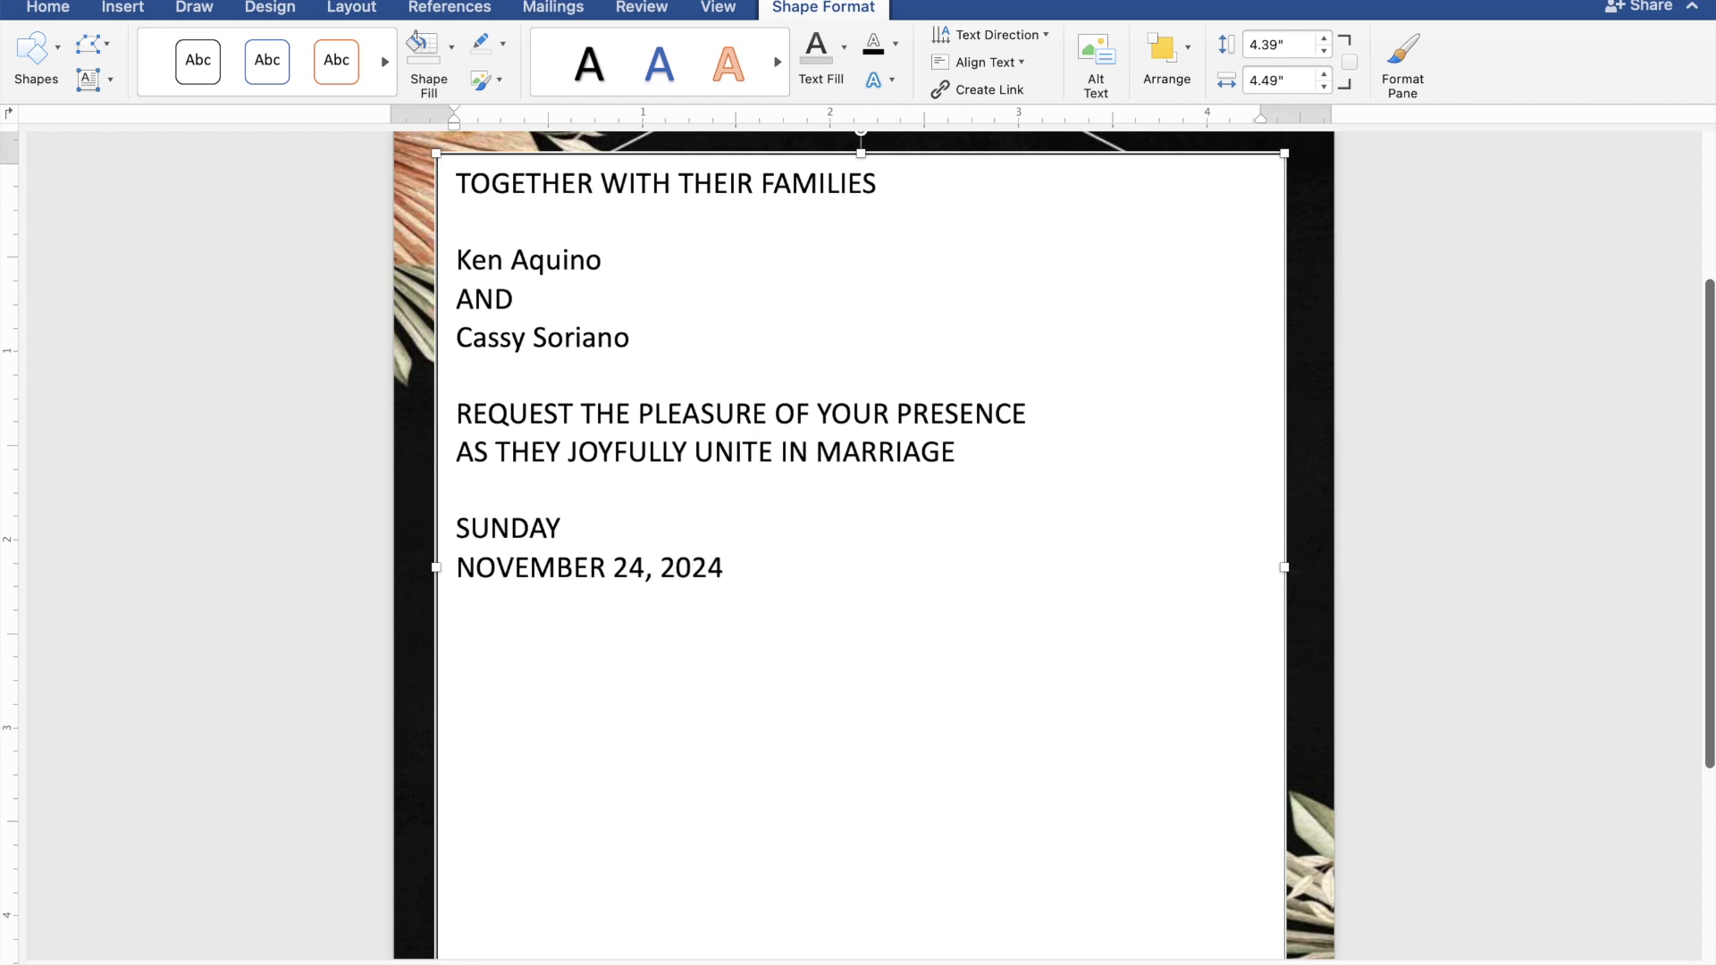
type("1")
type("0:00")
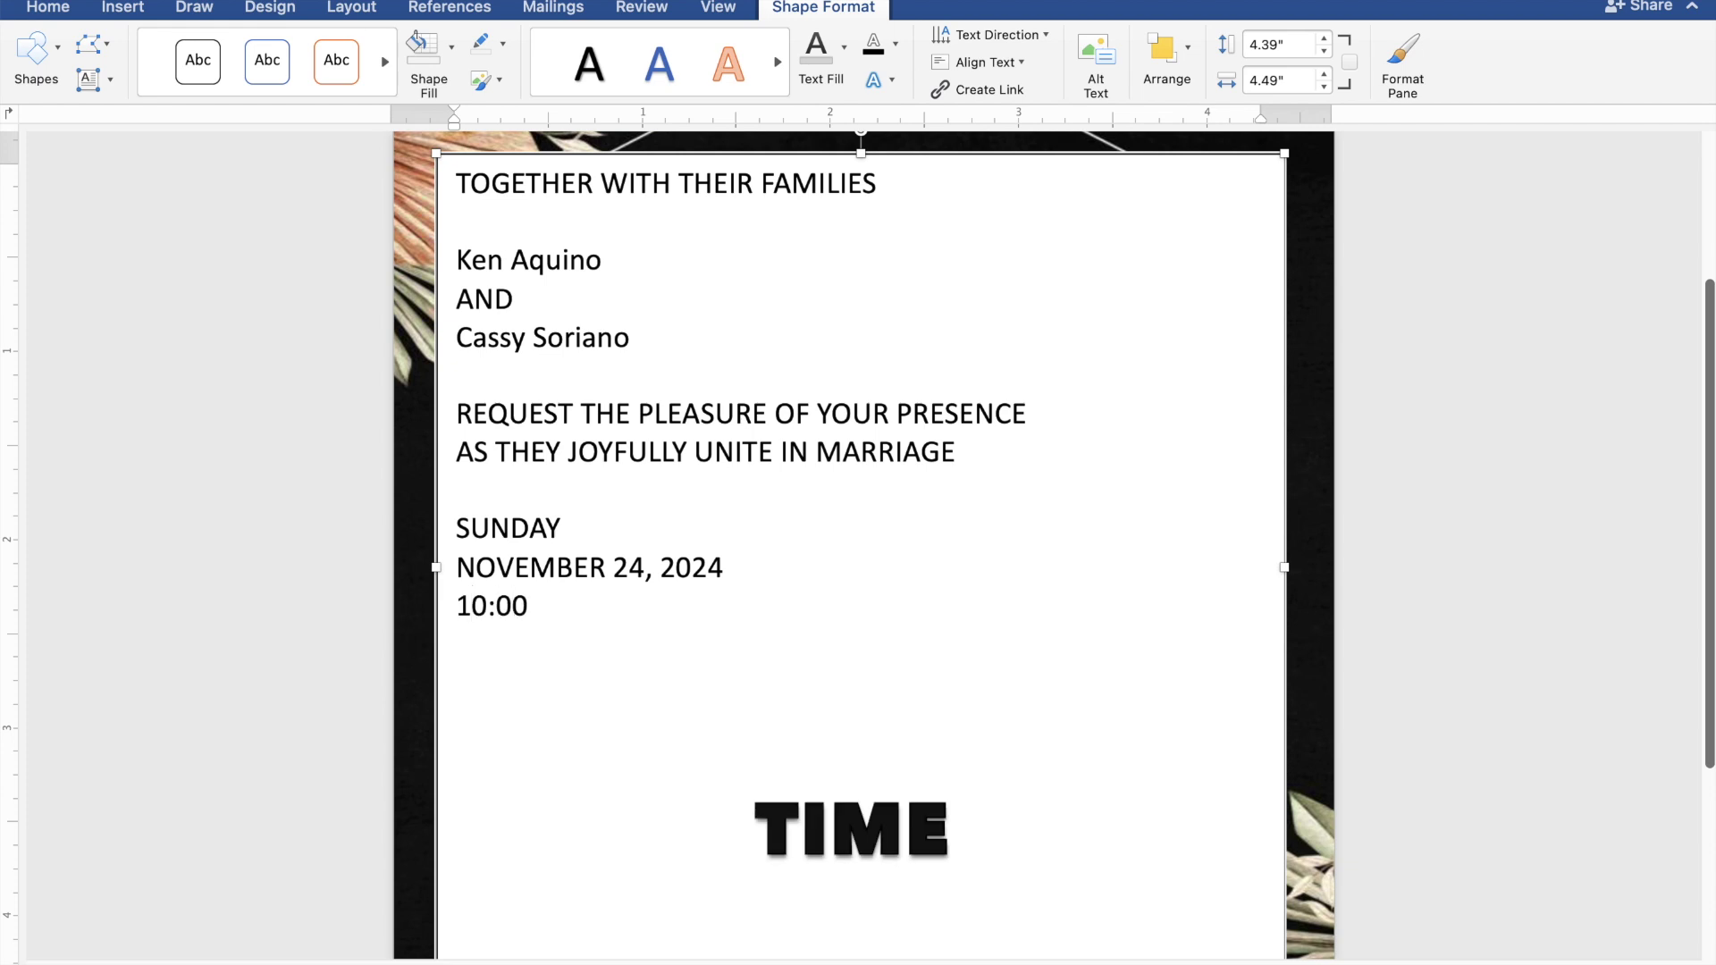
type(" IN T")
type("HE MORNIN")
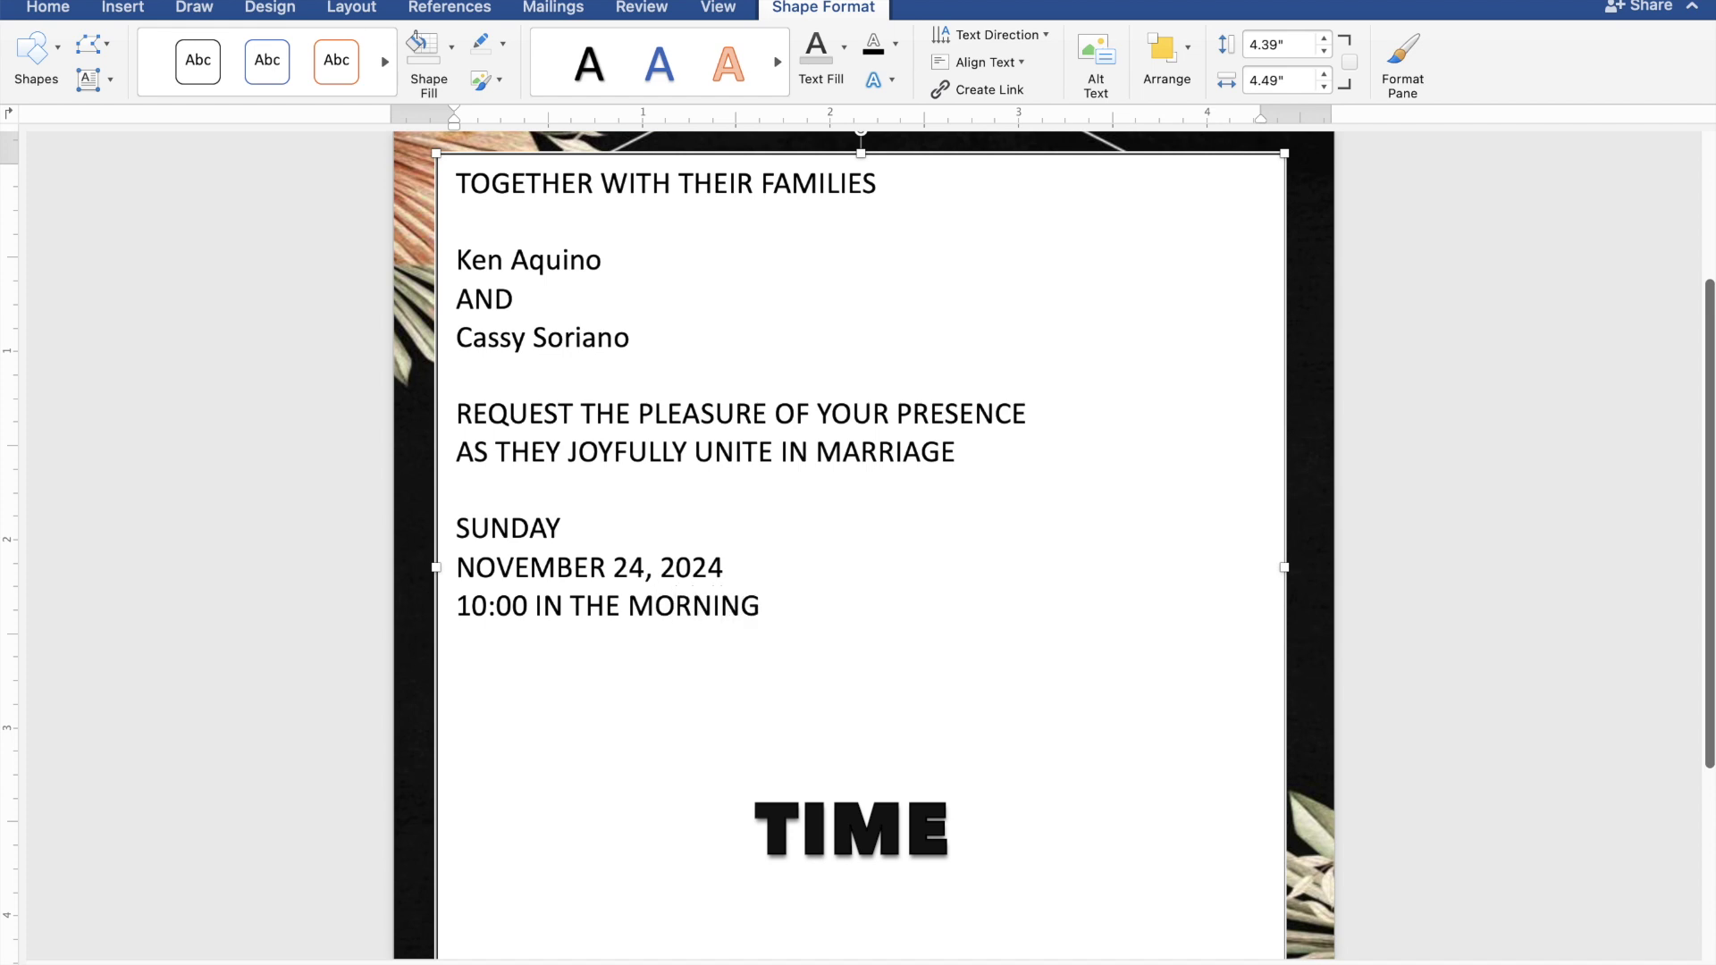
type("G ")
type("ST.")
type(" TH")
type("OMAS")
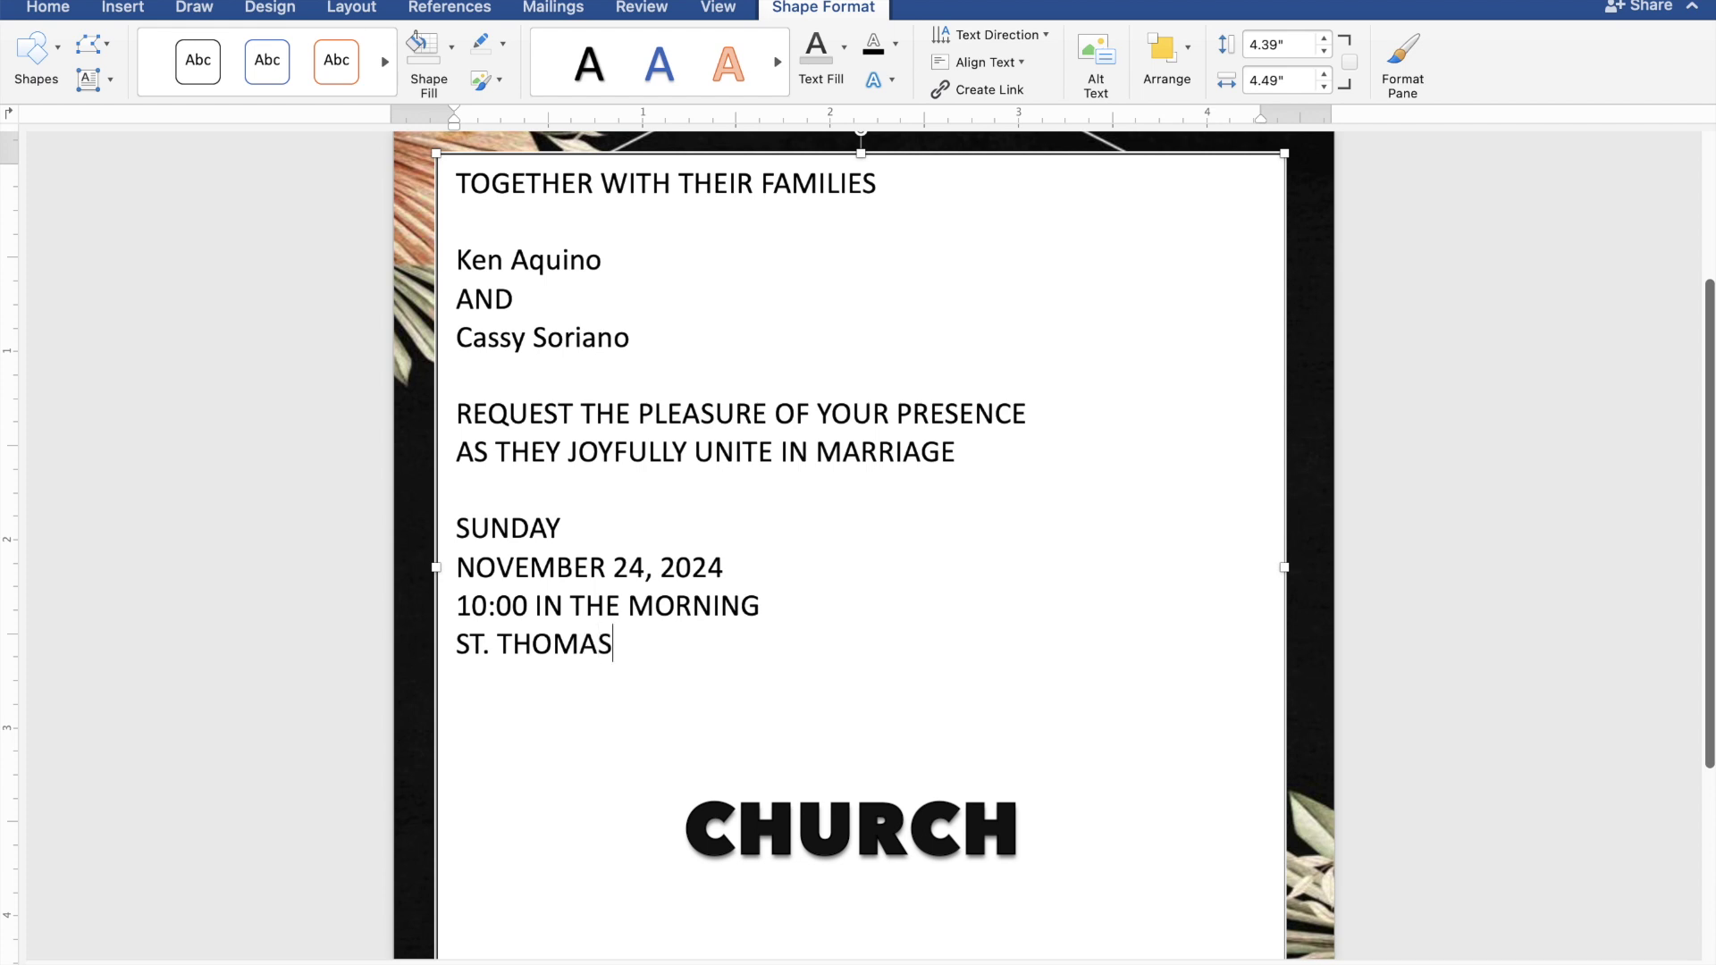
type(" AQUINAS PARISH")
key("Return")
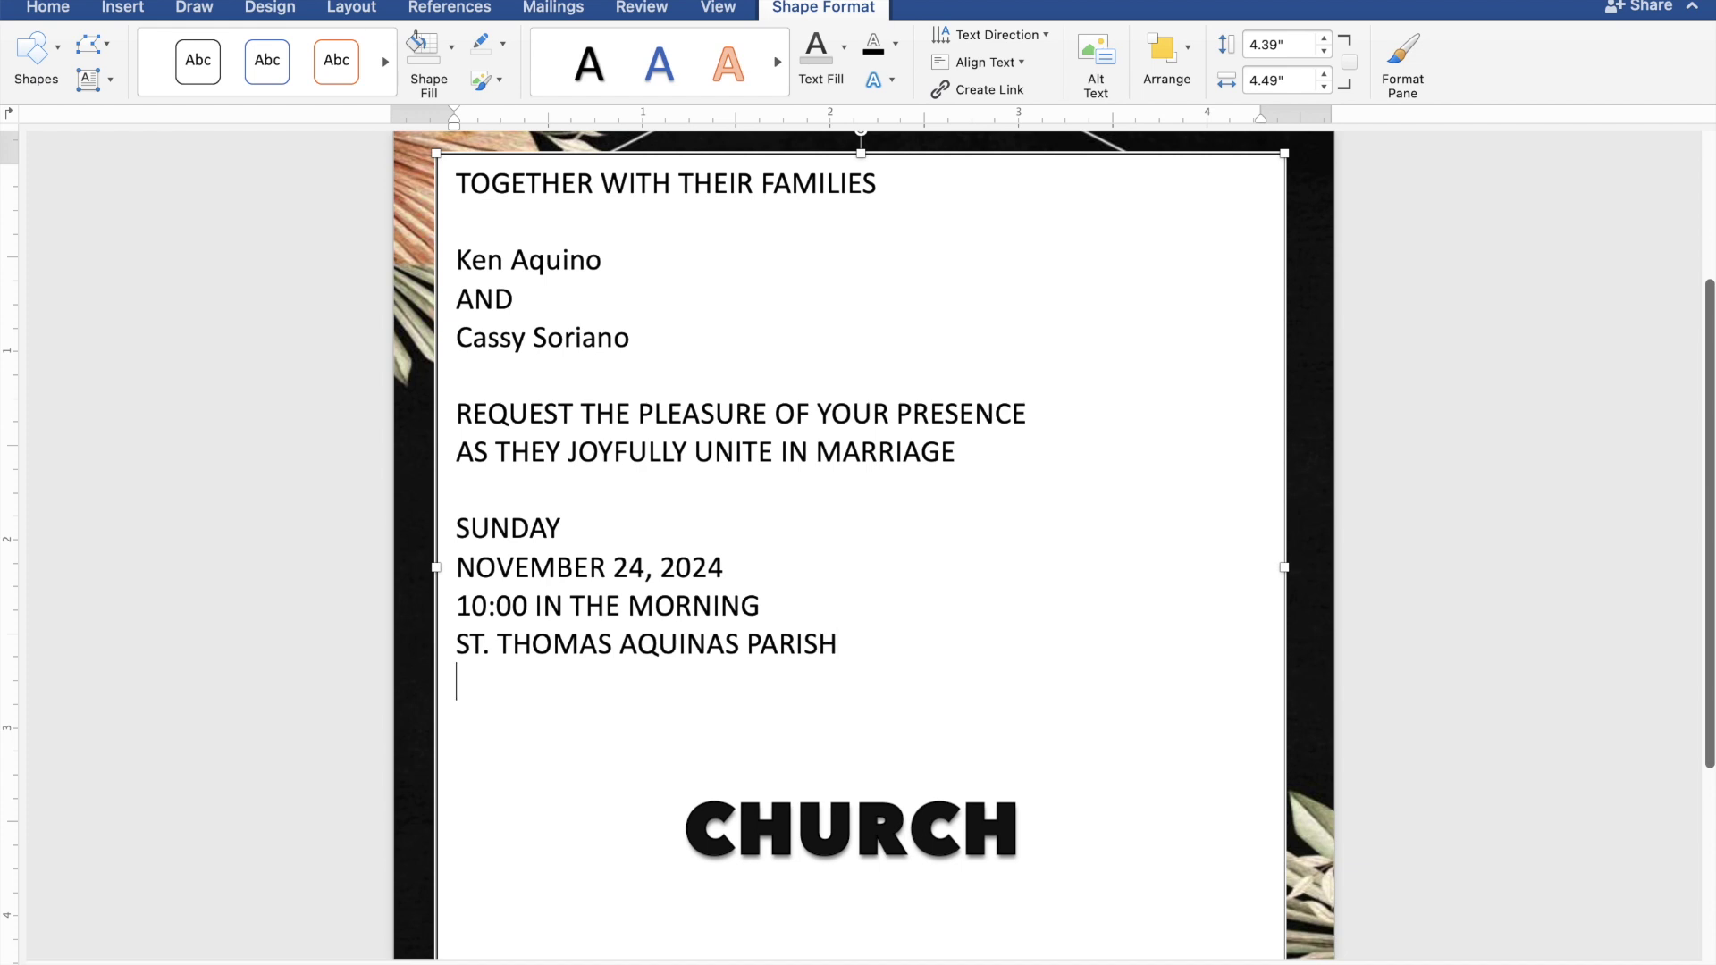
type("MANGALDAN, PANGASINAN")
key("Return")
key("Return")
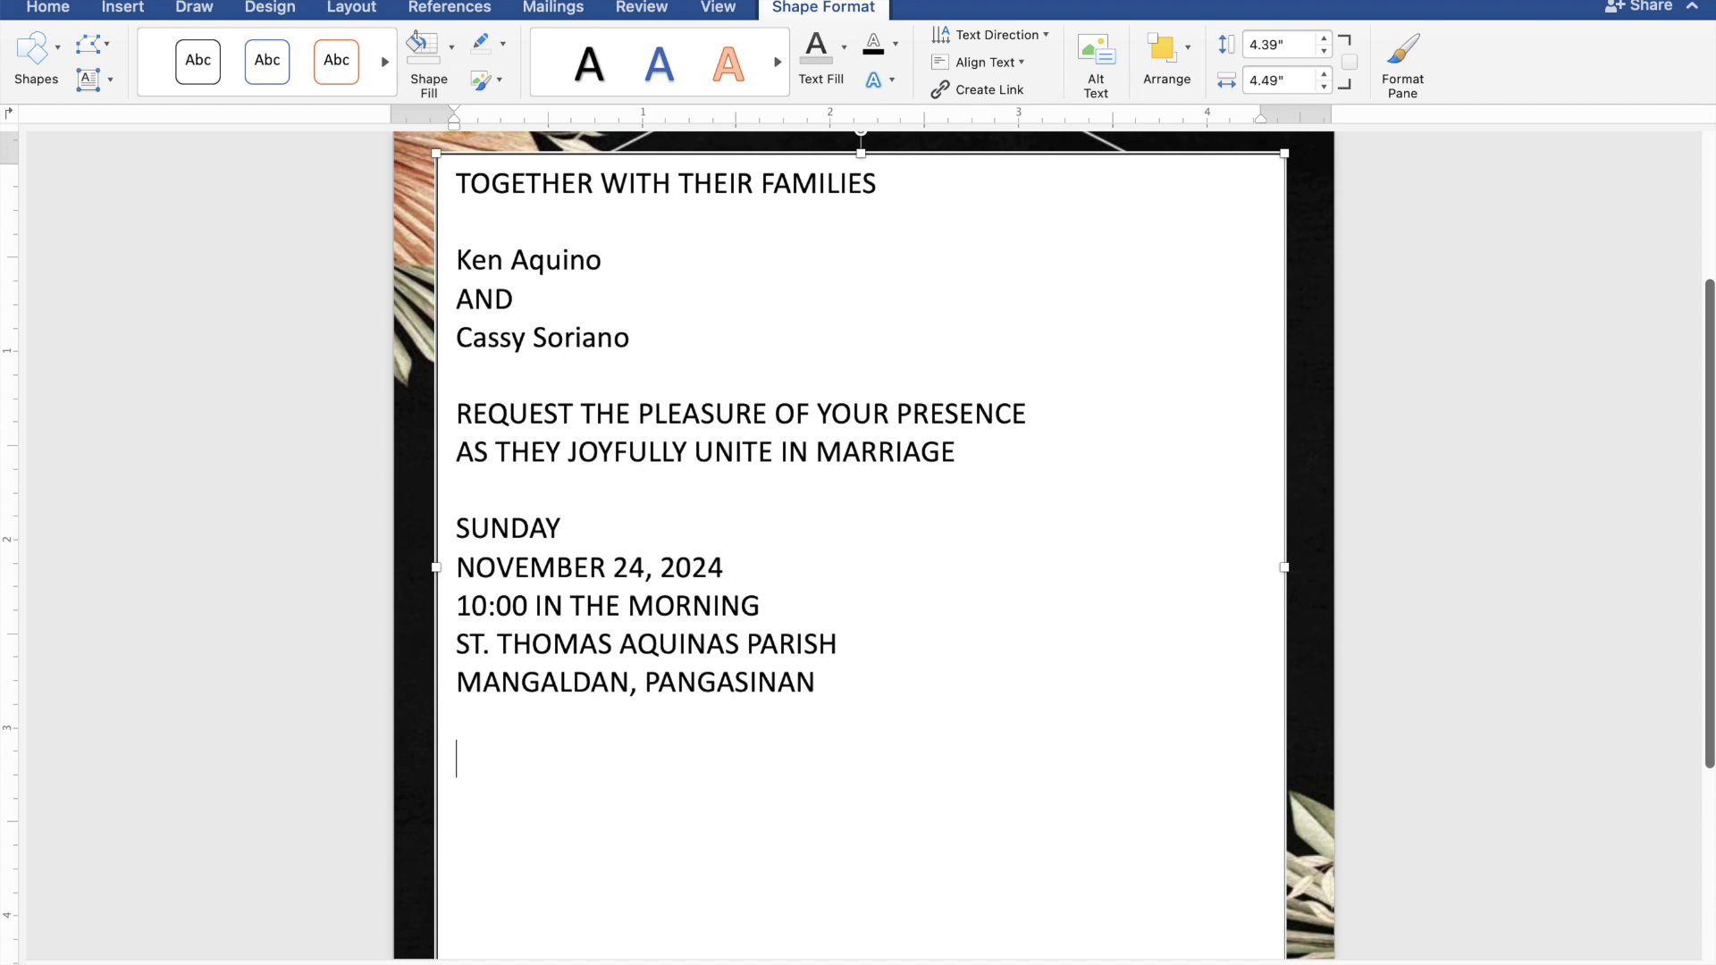
type("Reception to follow")
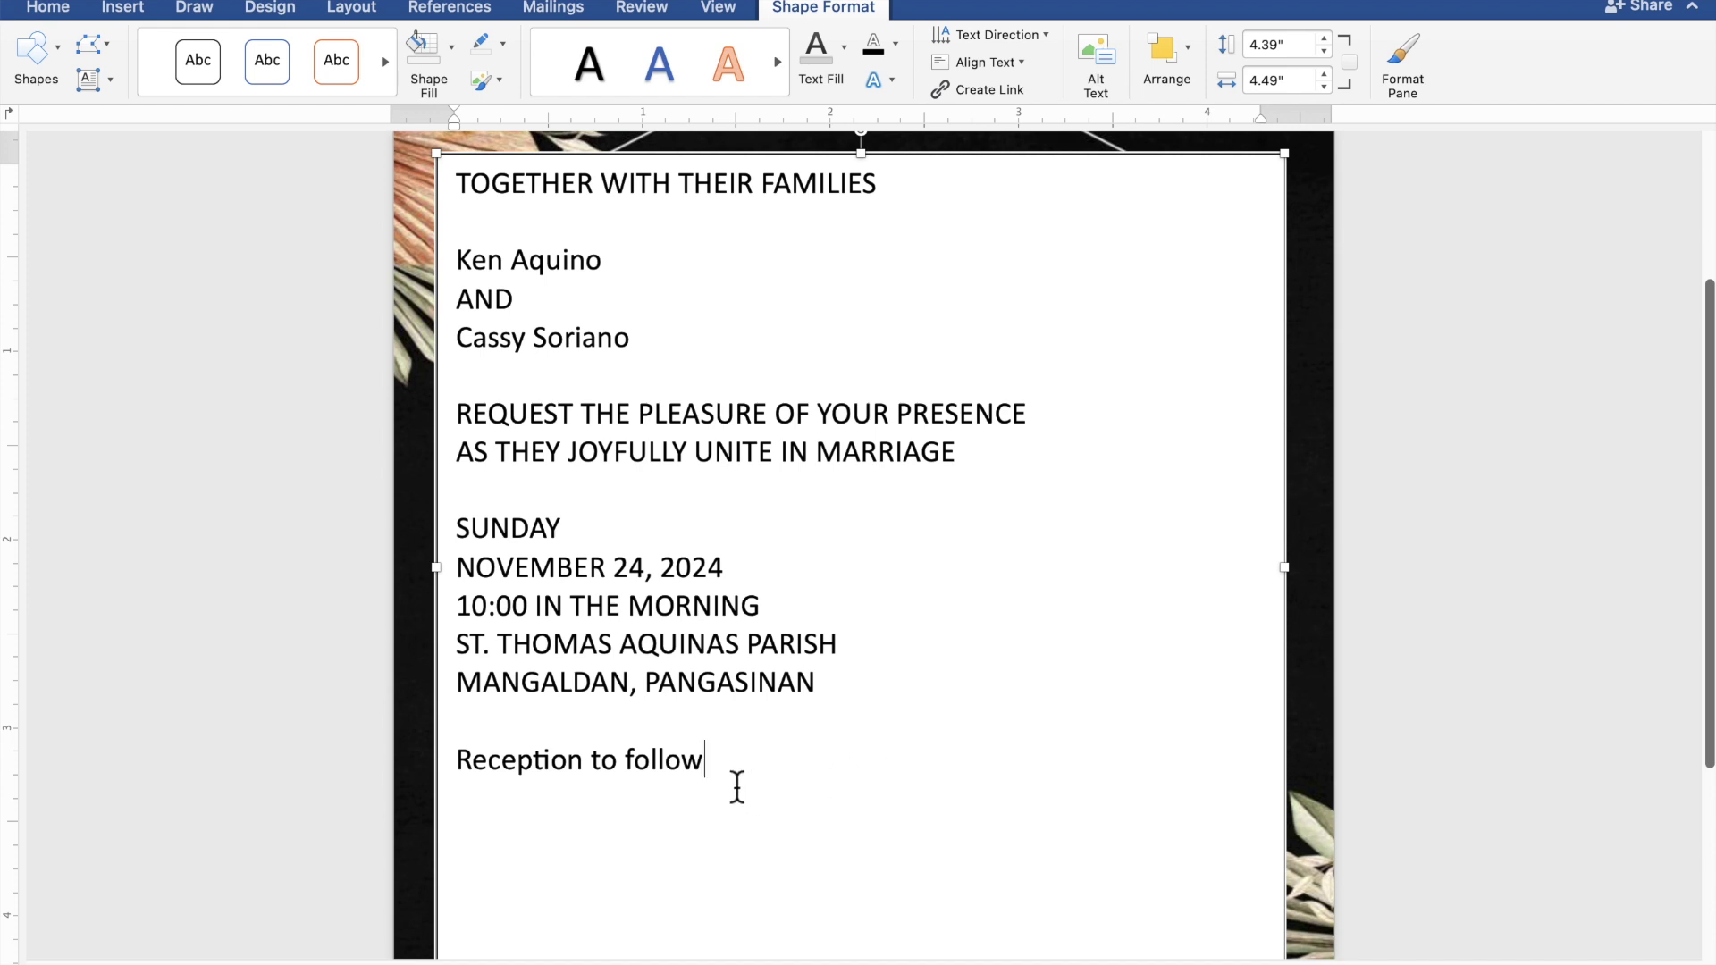
Give the text box no fill and no outline, and colour all its wording light grey.
left_click_drag(735, 785, 574, 507)
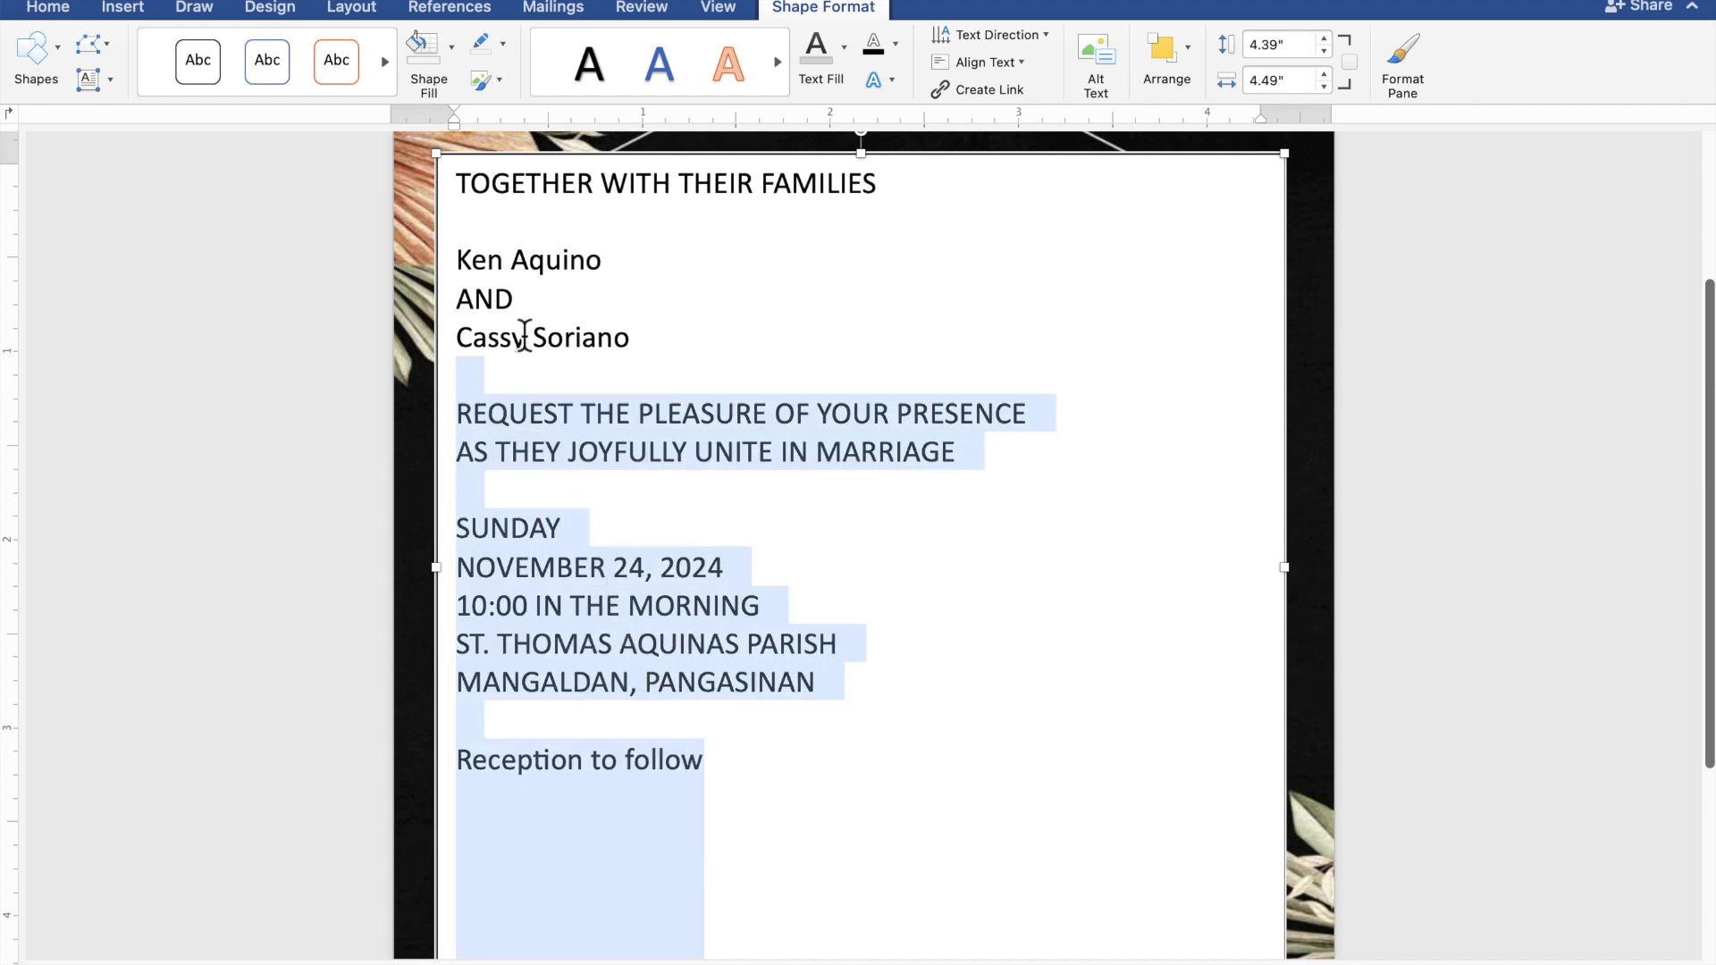
left_click_drag(574, 507, 463, 204)
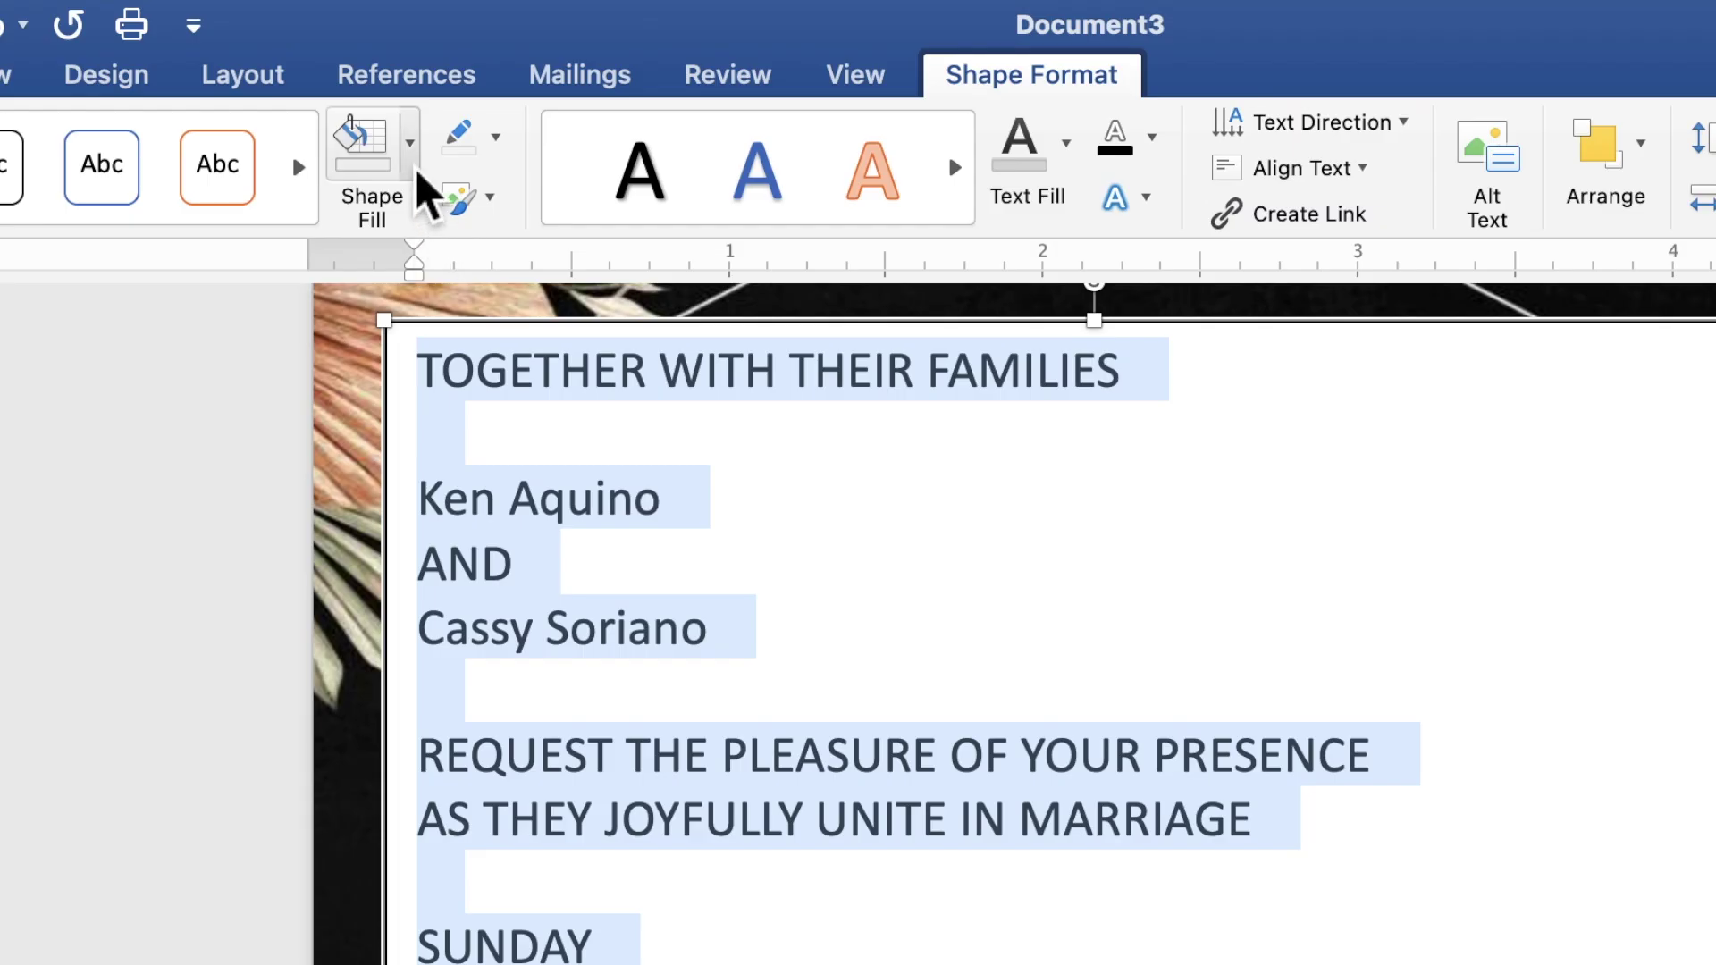
left_click(413, 170)
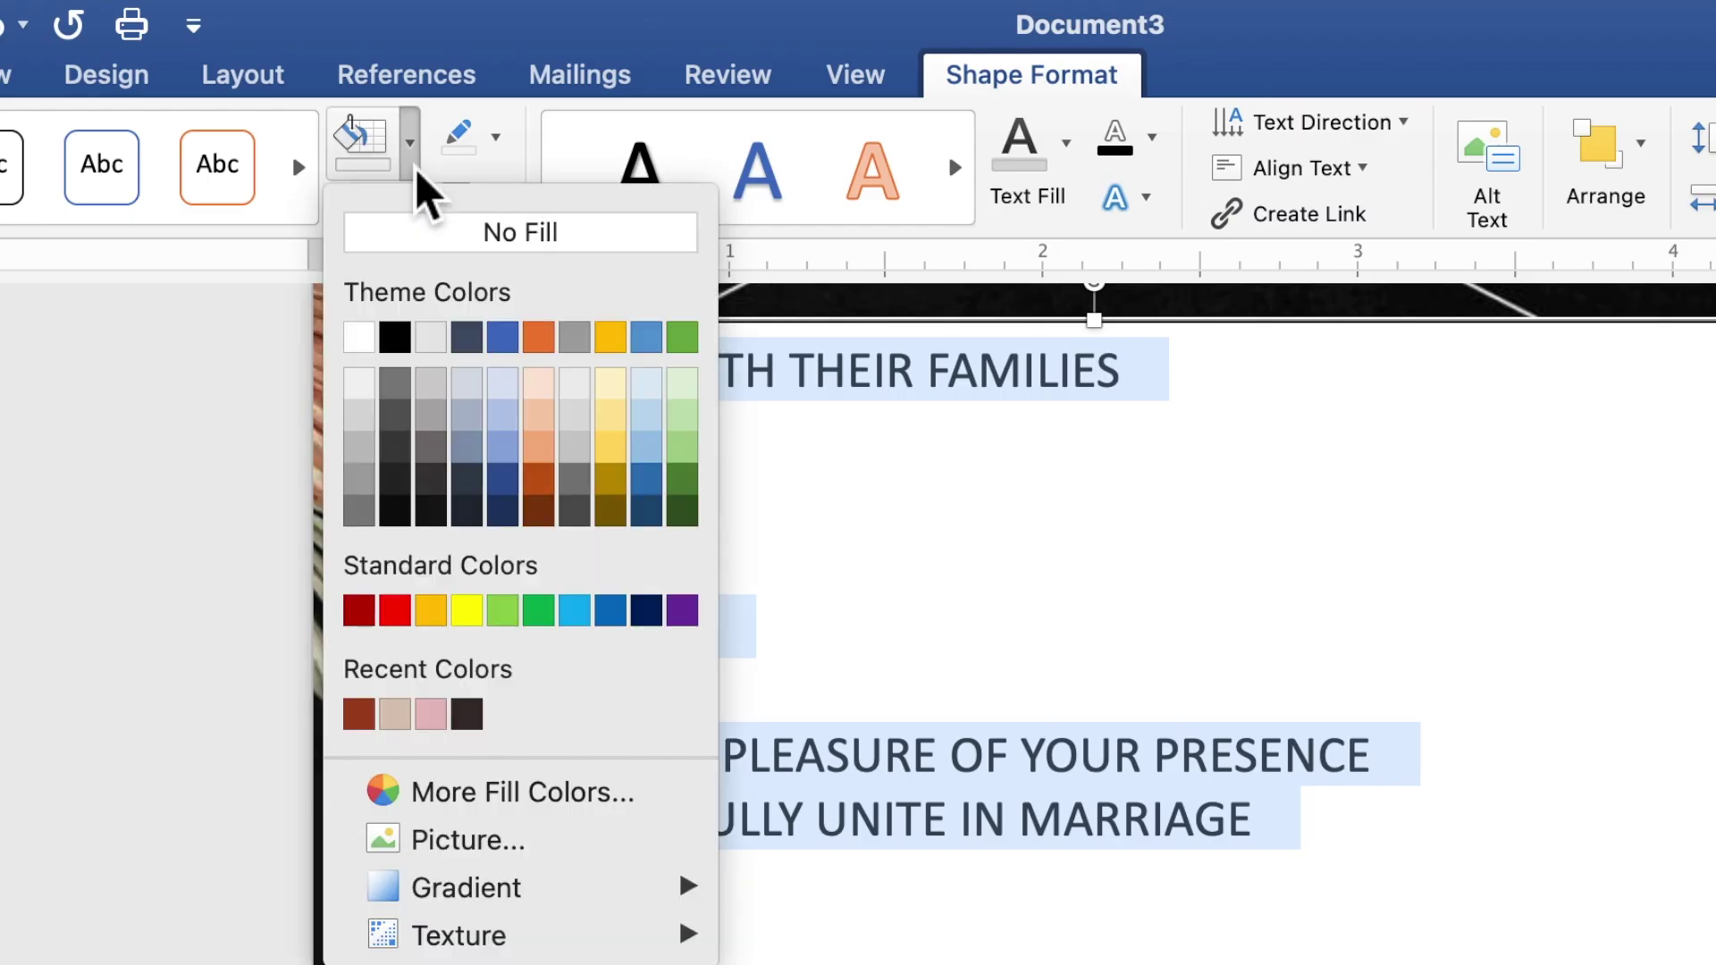
left_click(429, 234)
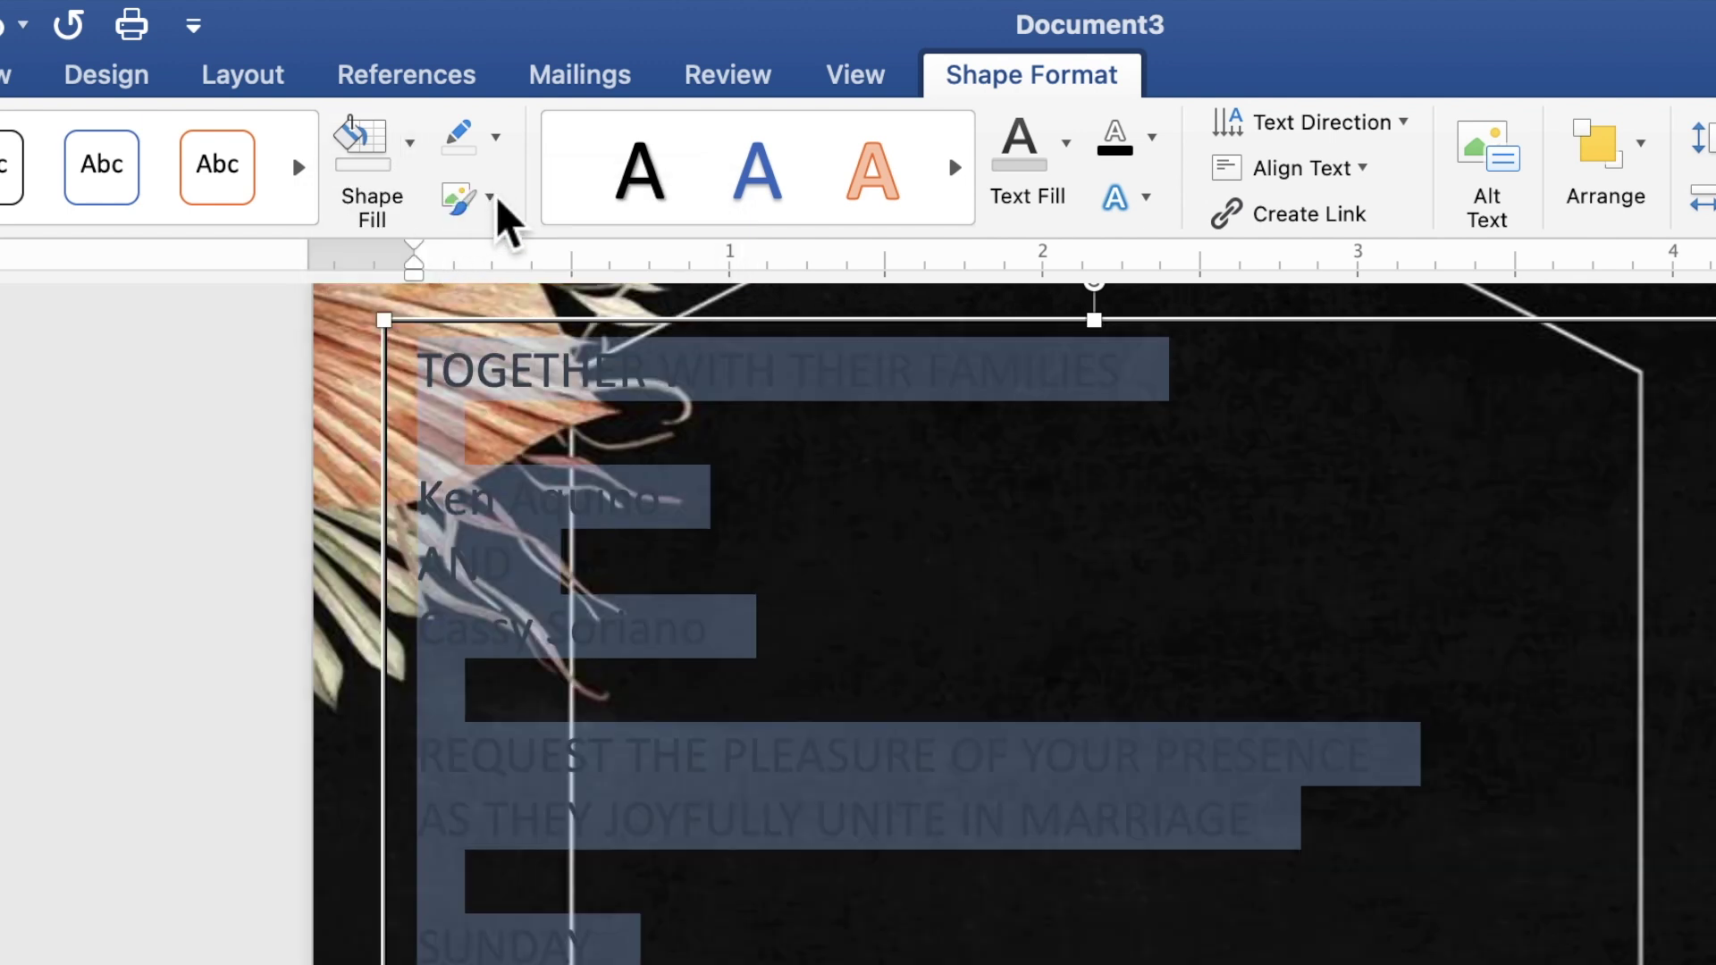
left_click(497, 137)
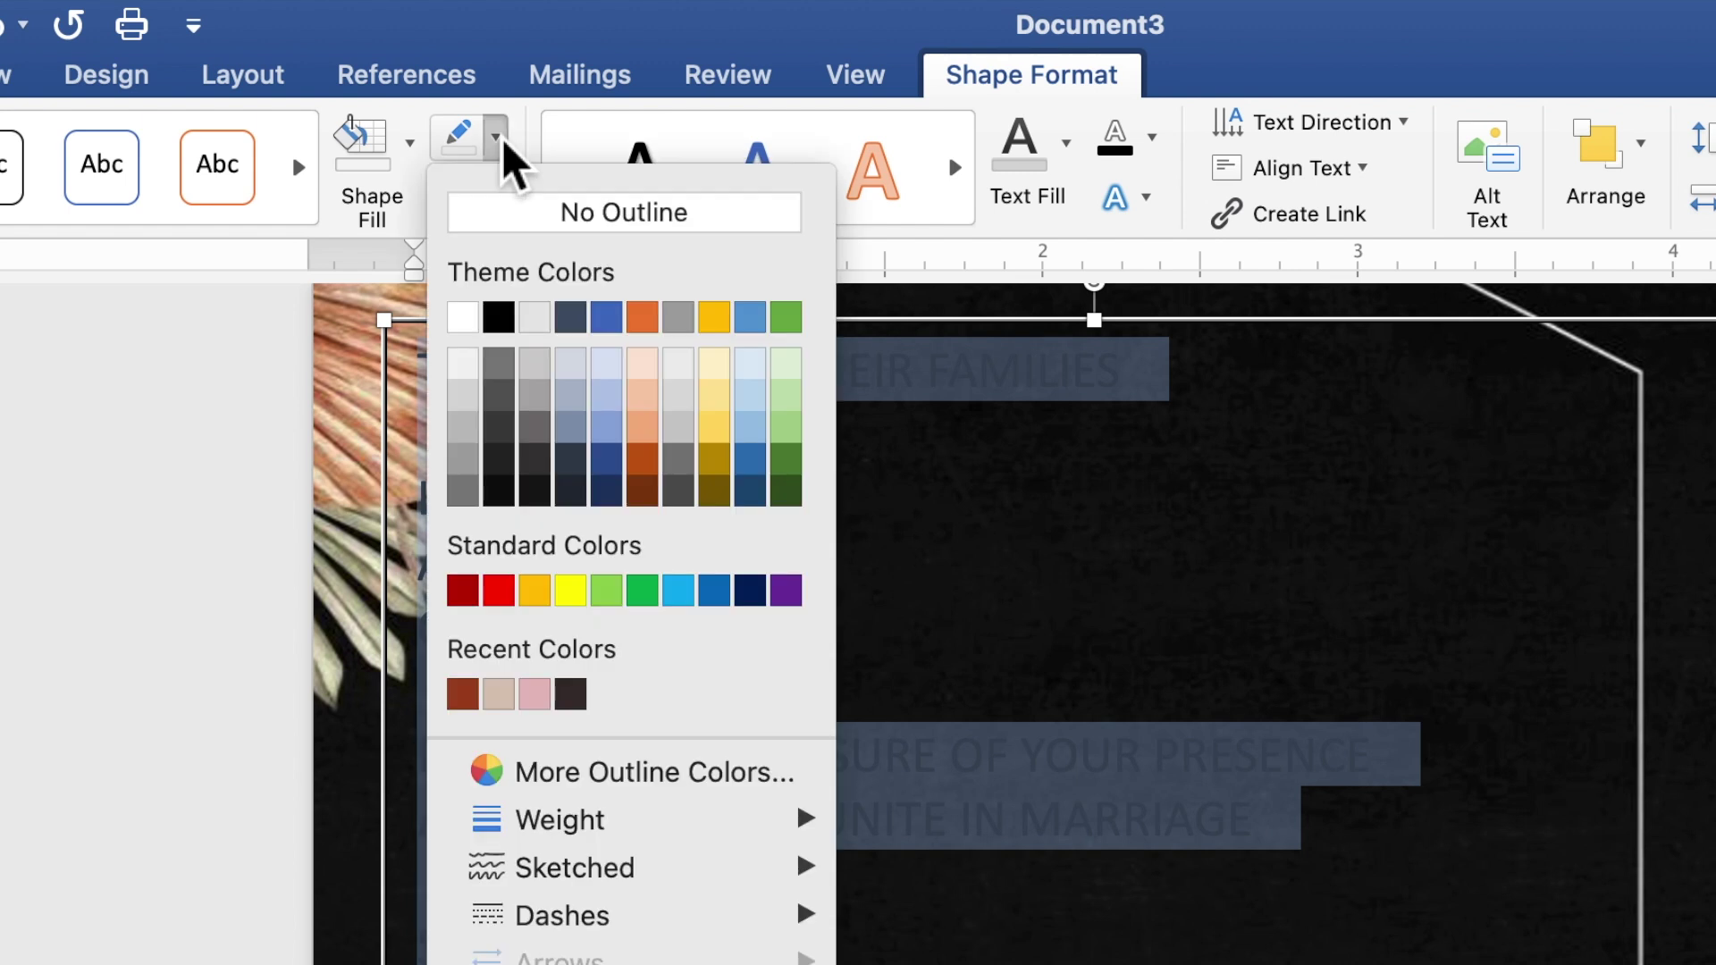
left_click(519, 223)
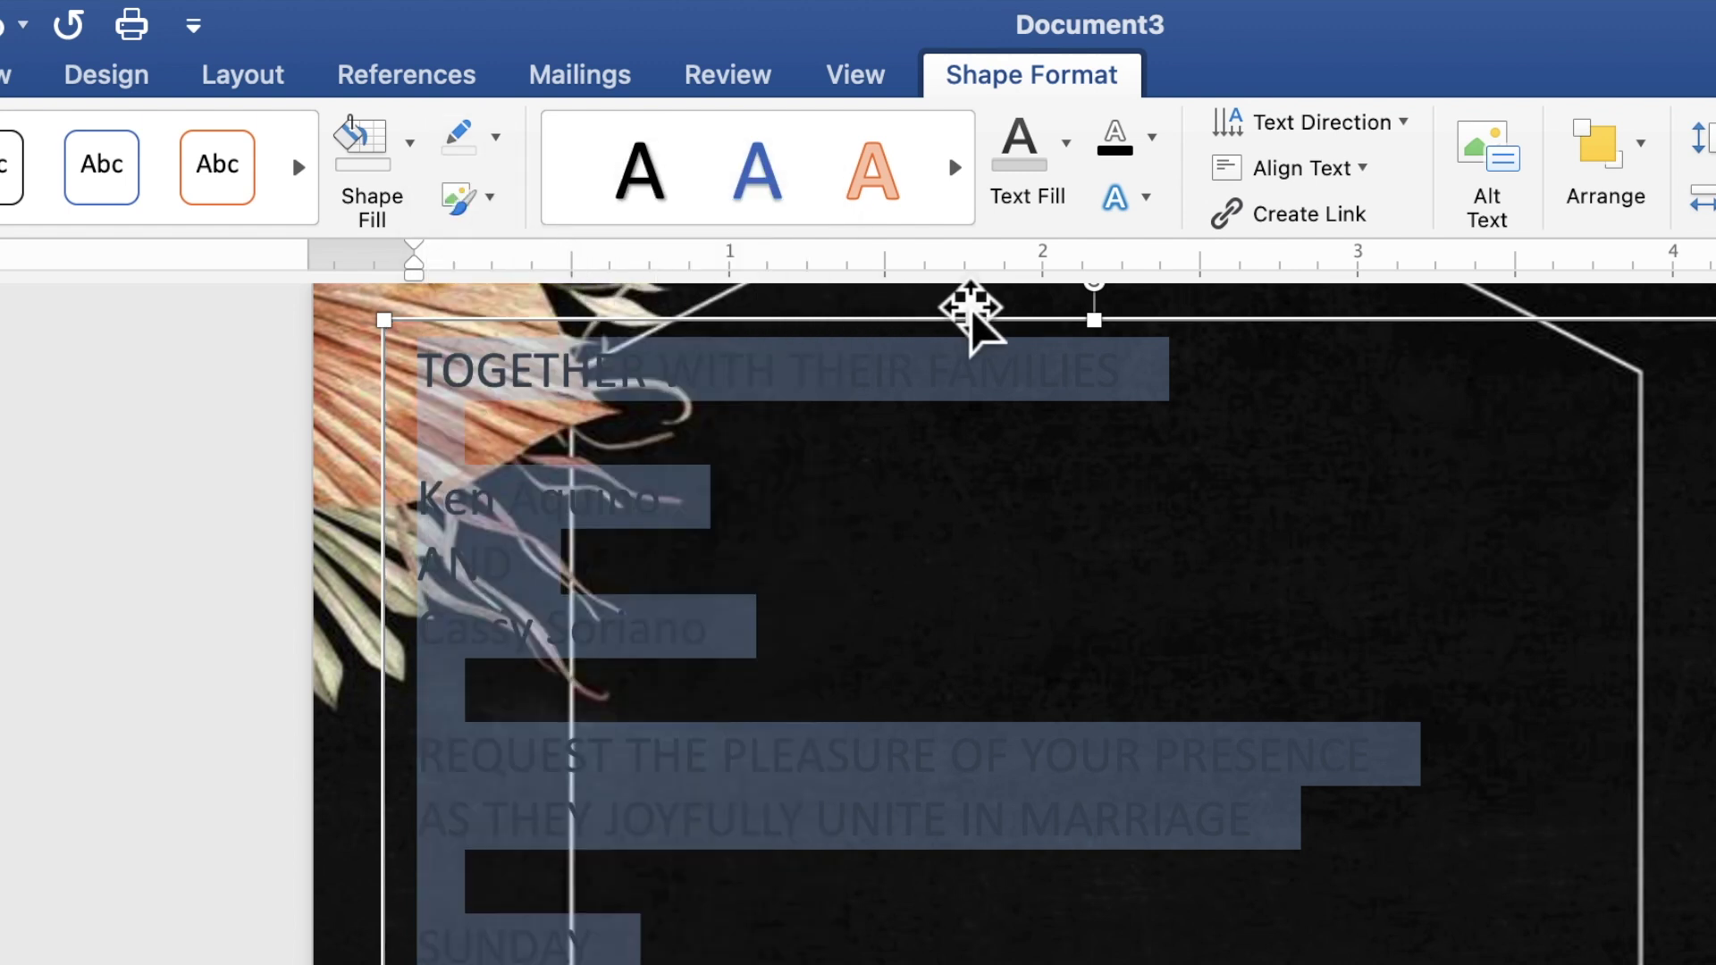
left_click(1072, 177)
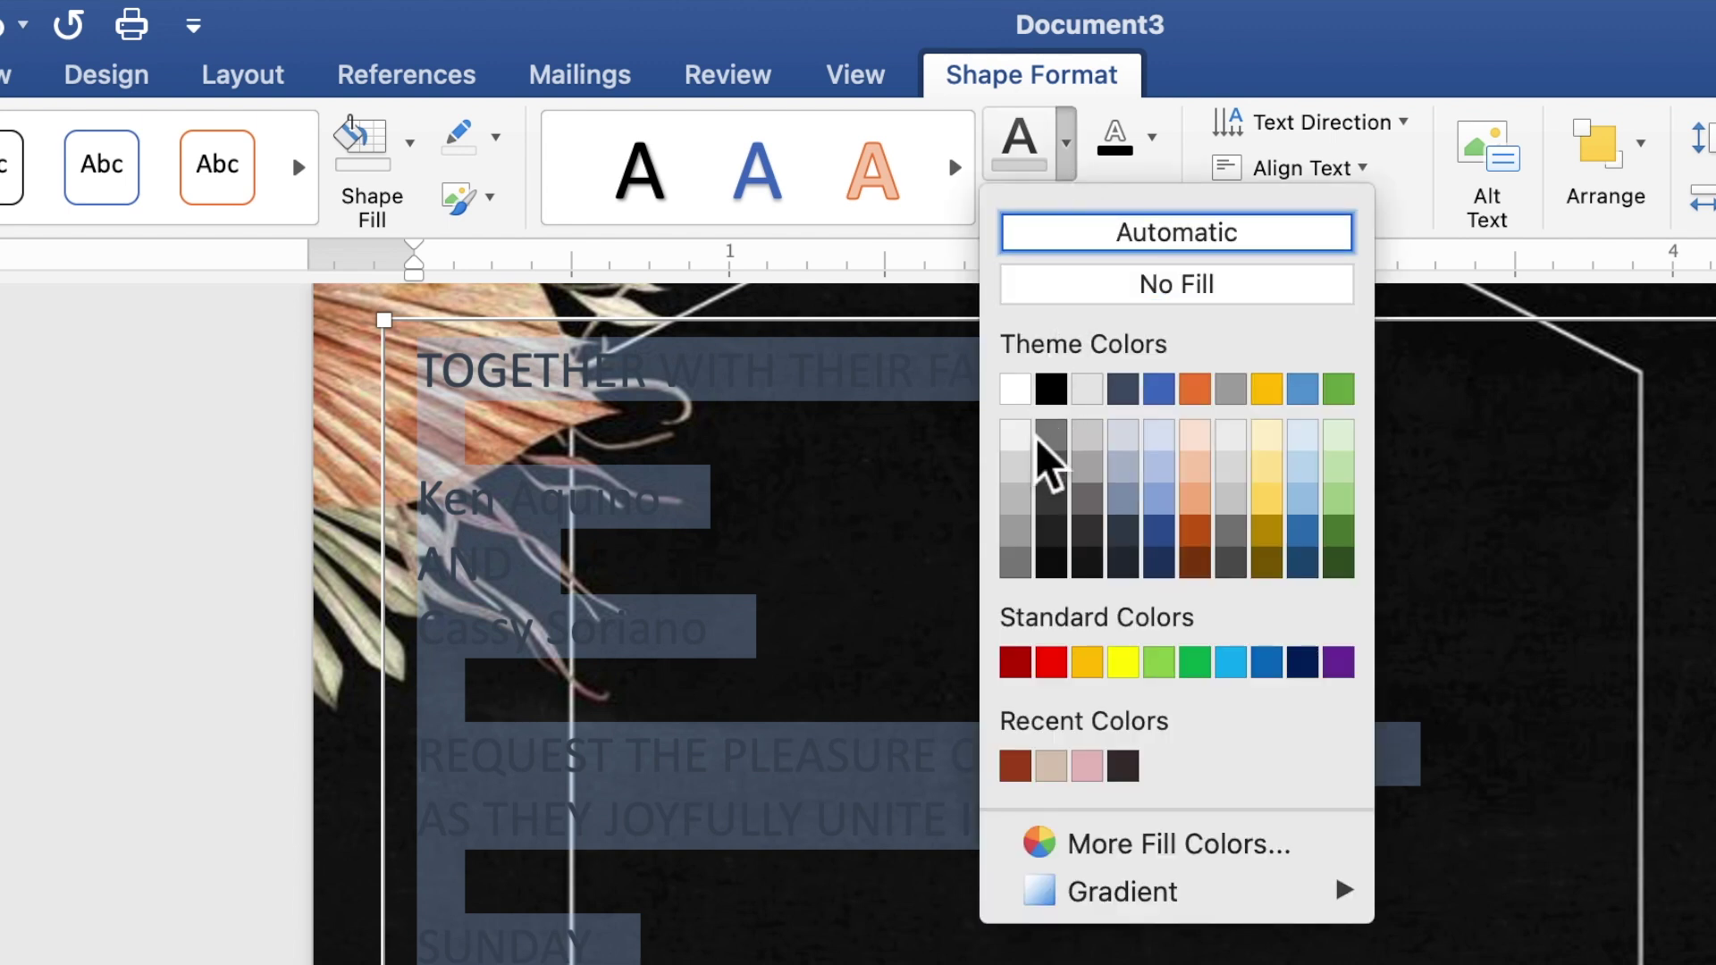
left_click(1030, 468)
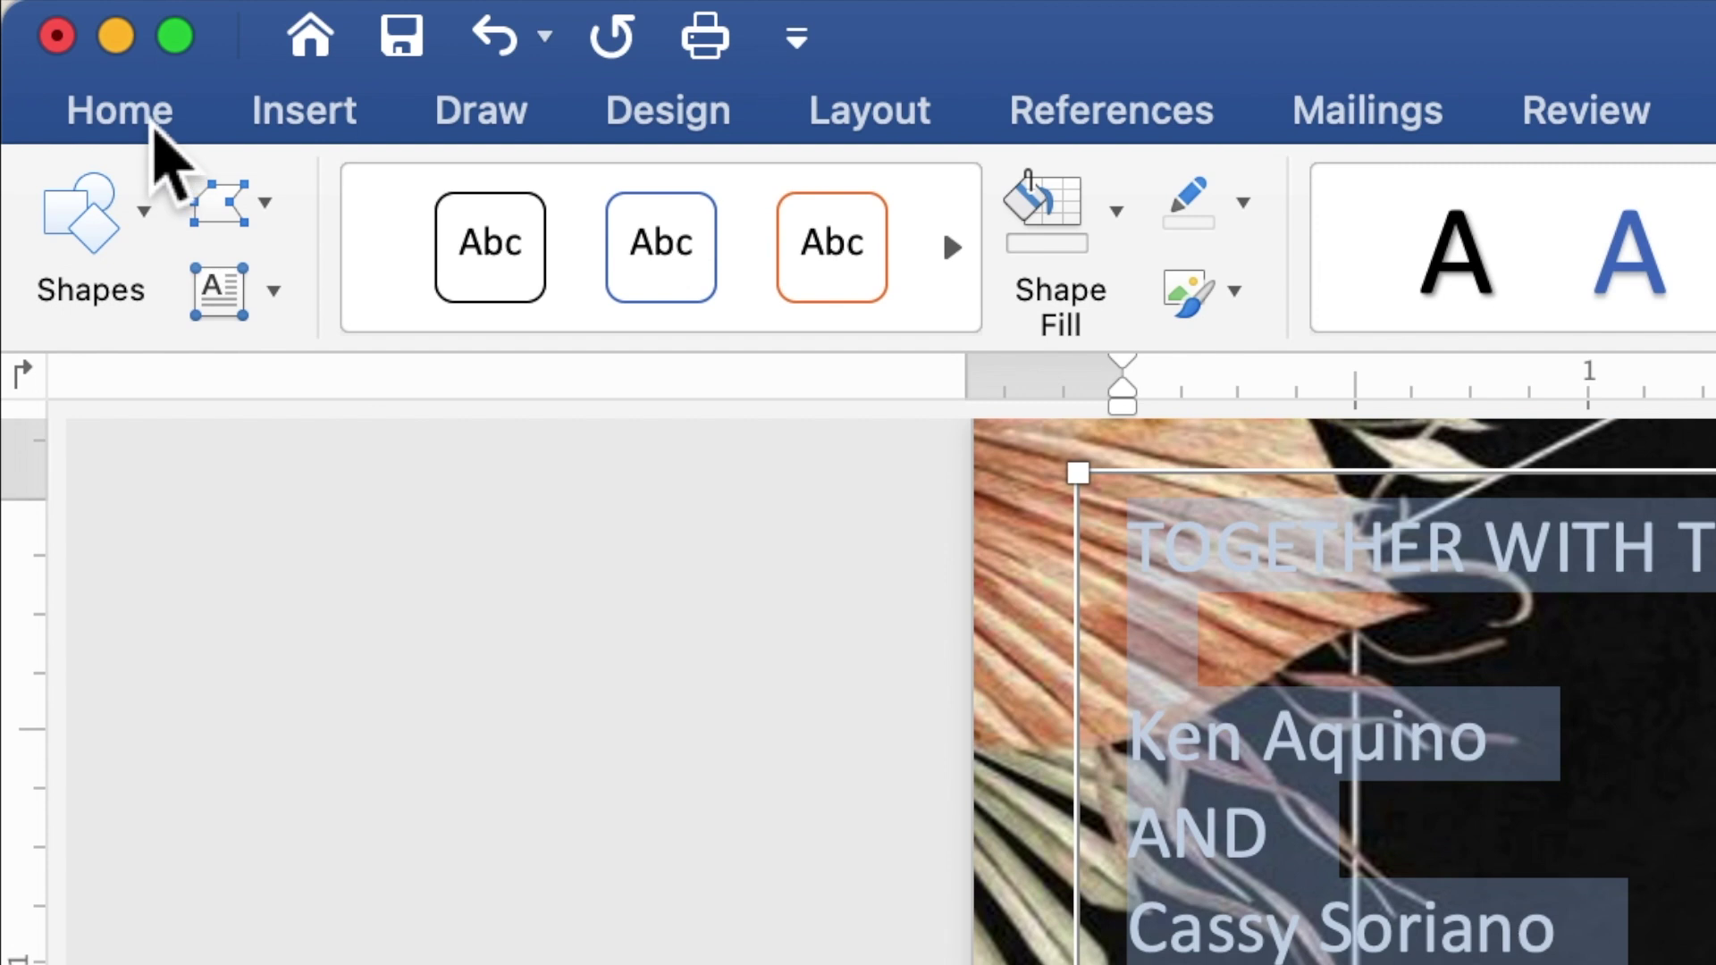
Format all the invitation text as centred Times New Roman at 10 pt.
left_click(153, 127)
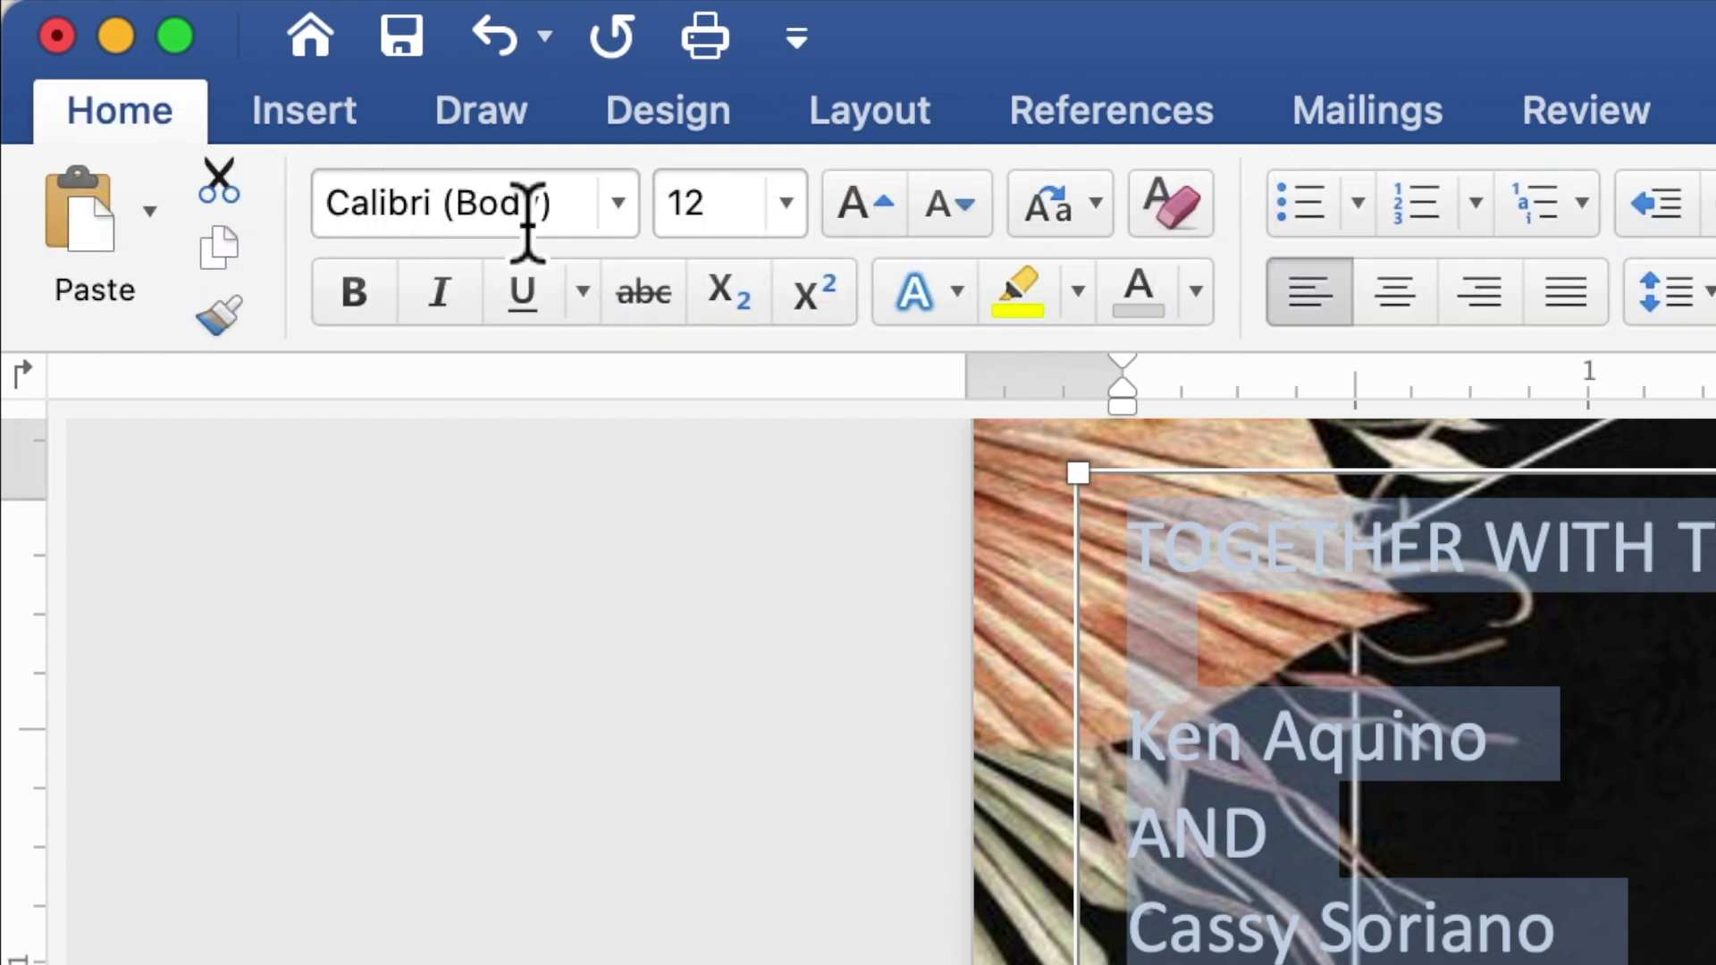
left_click(617, 204)
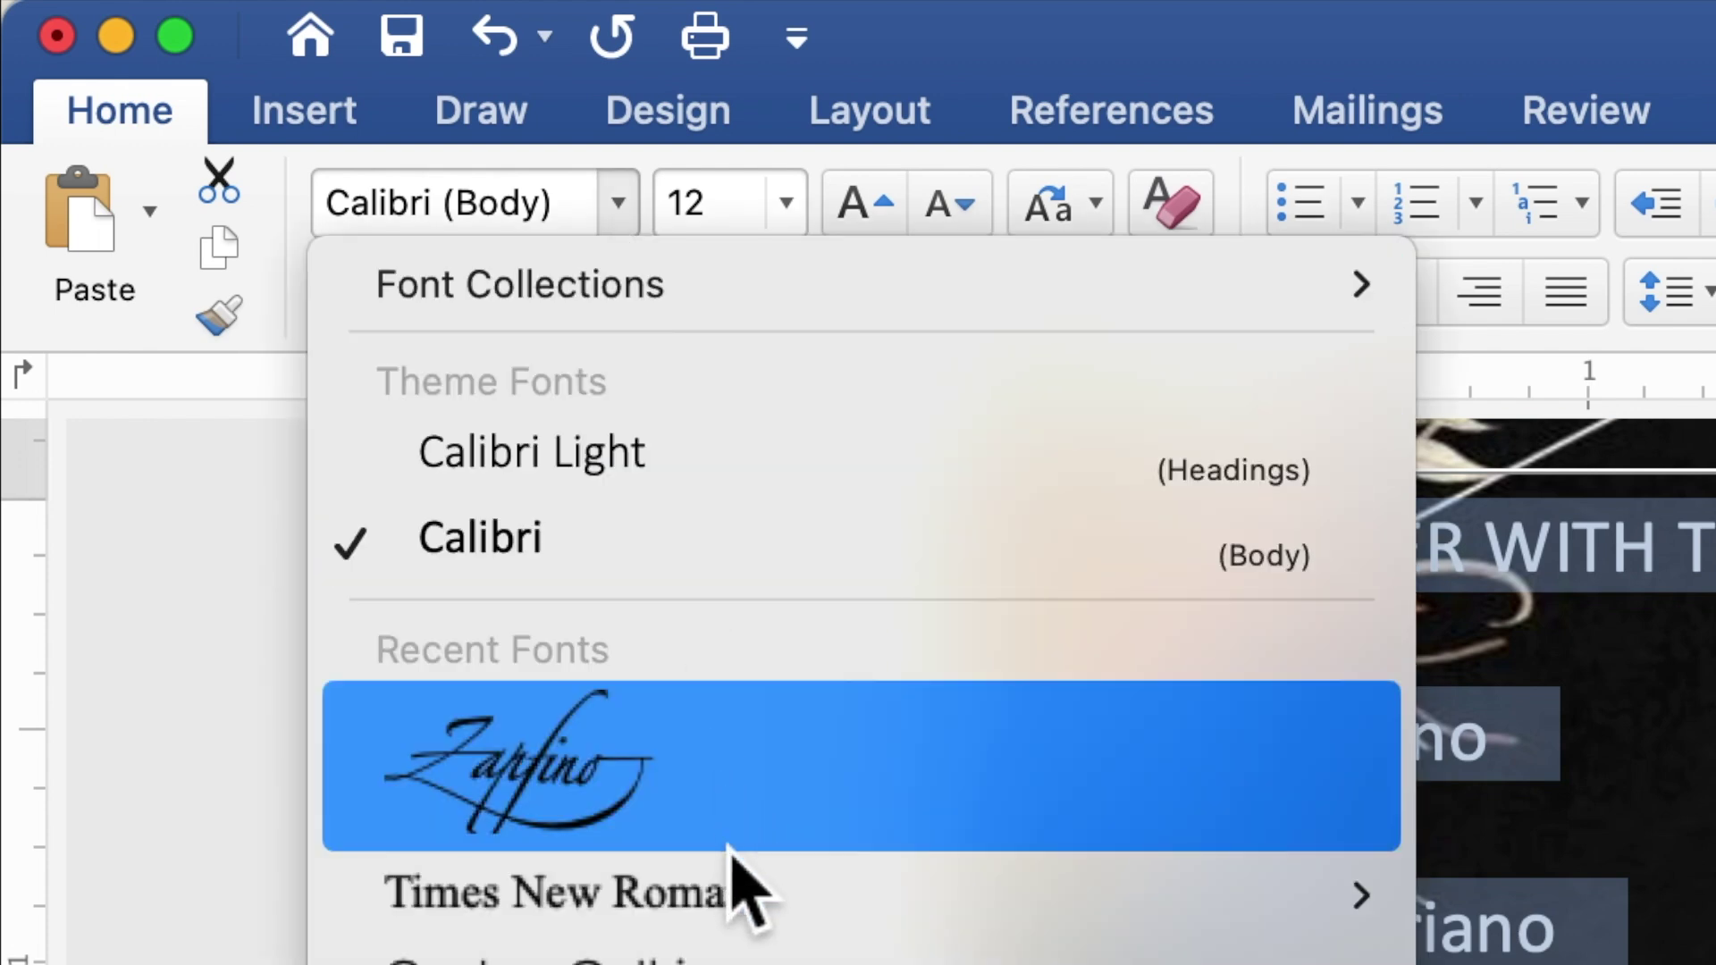
left_click(745, 893)
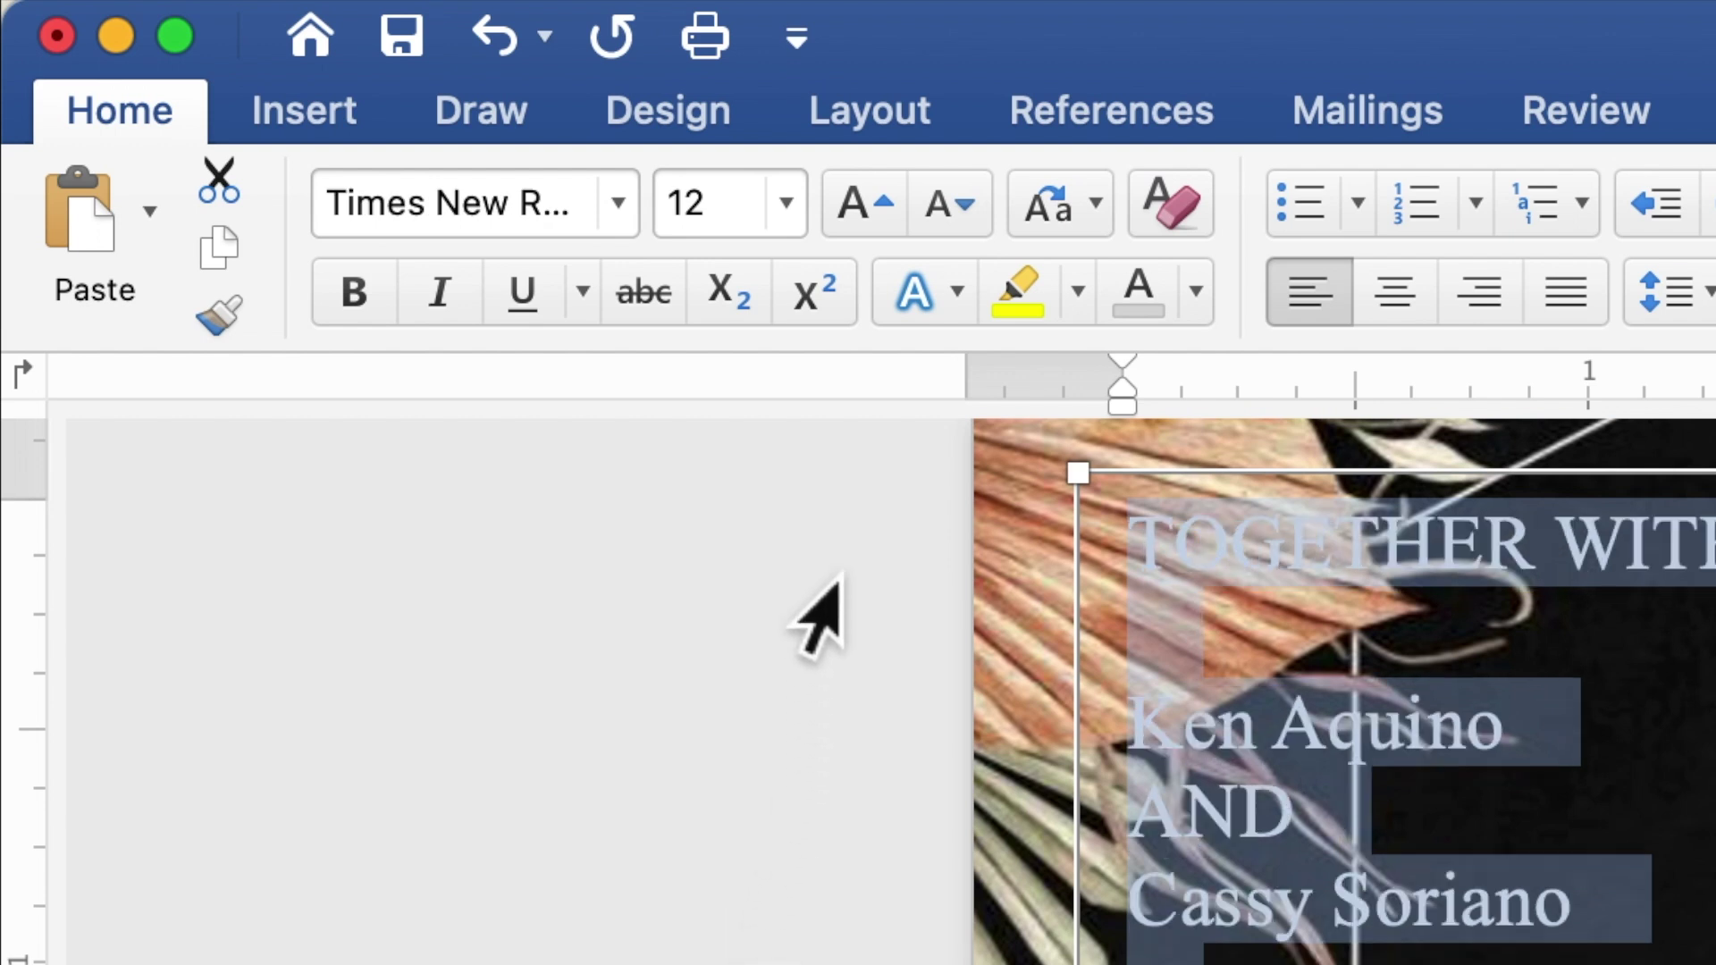
left_click(689, 230)
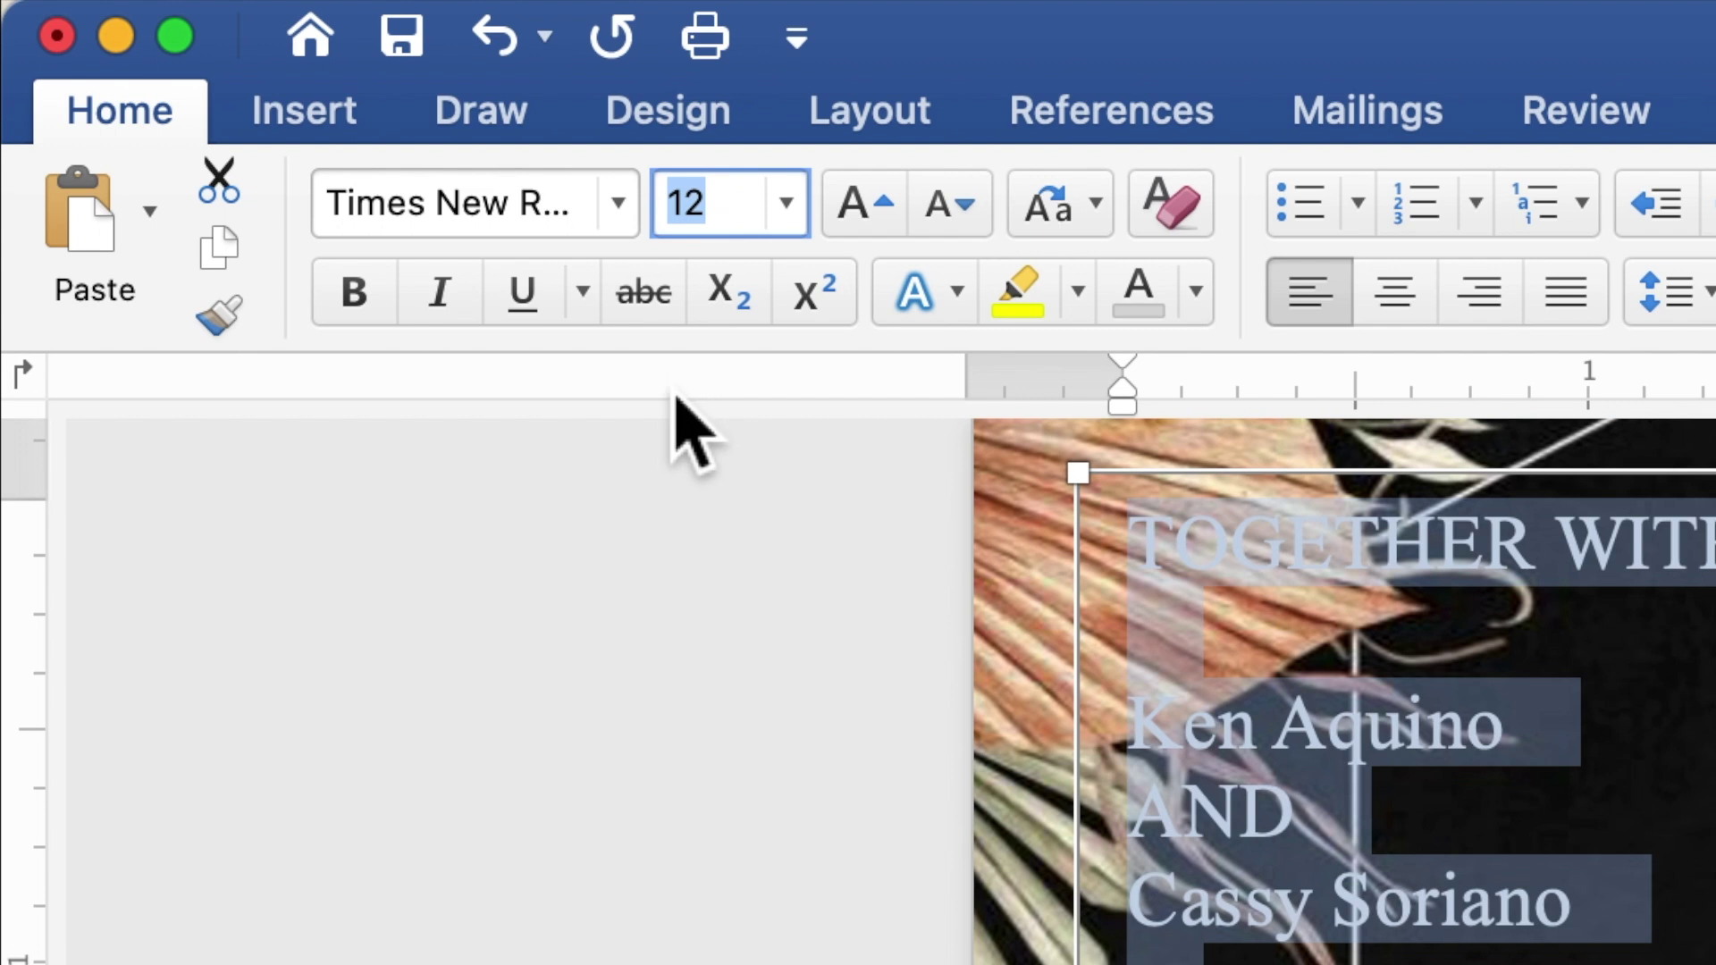
type("10")
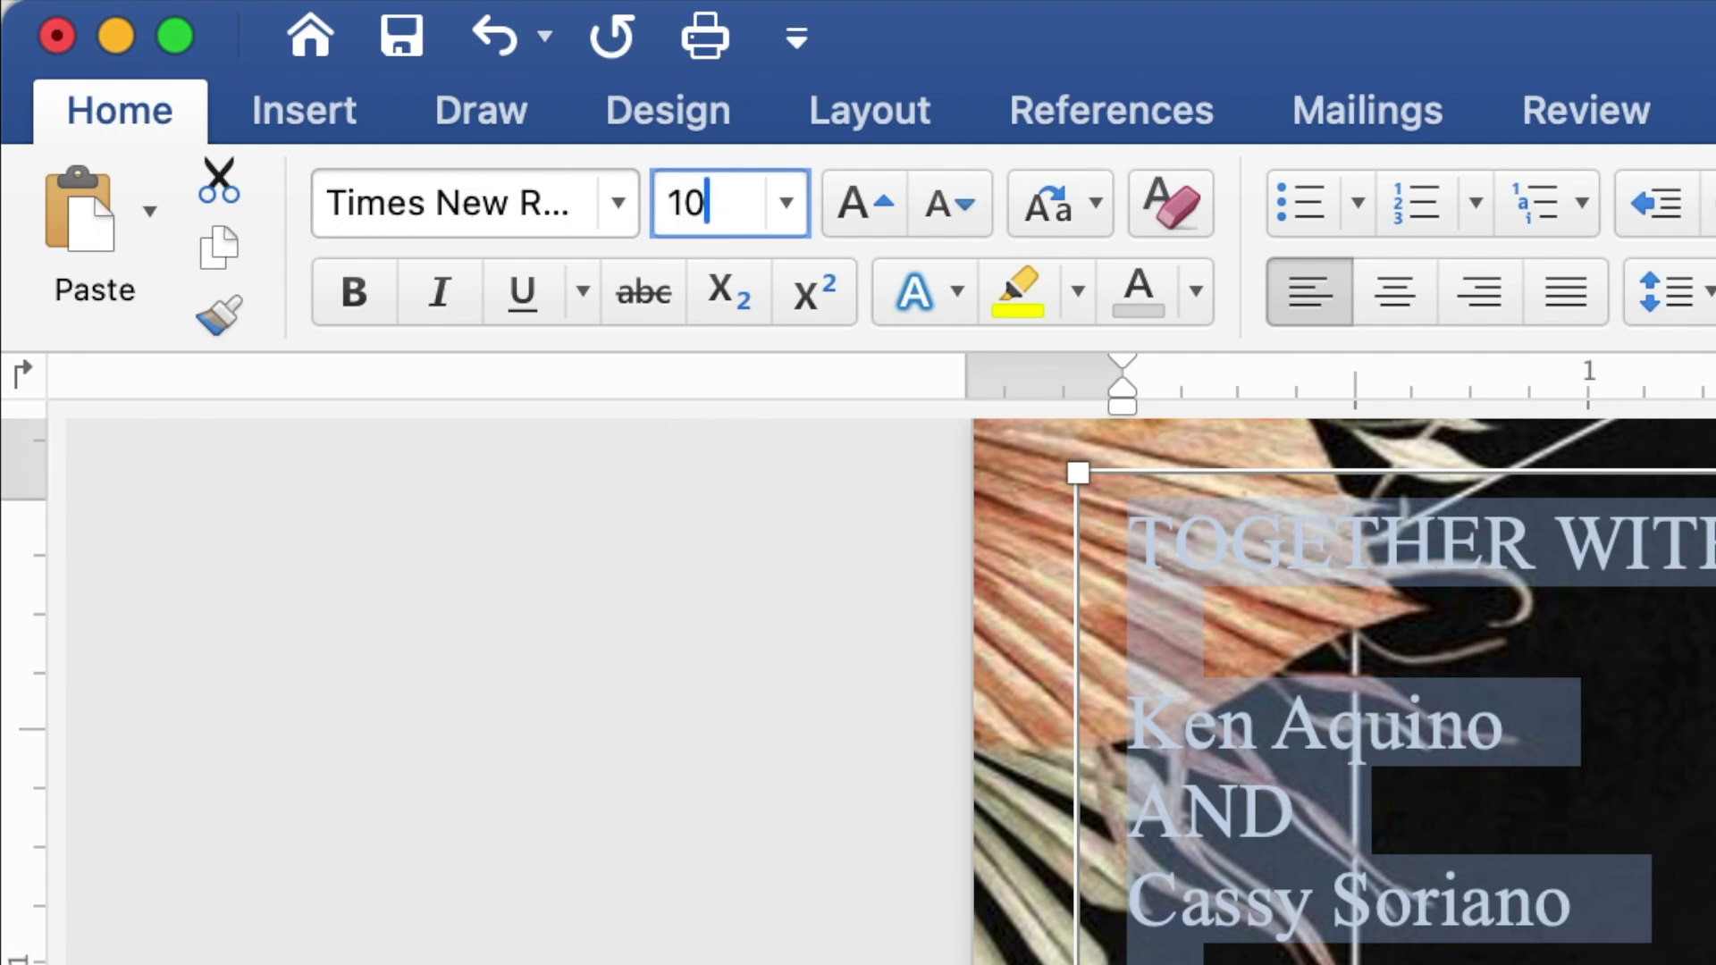
key("Return")
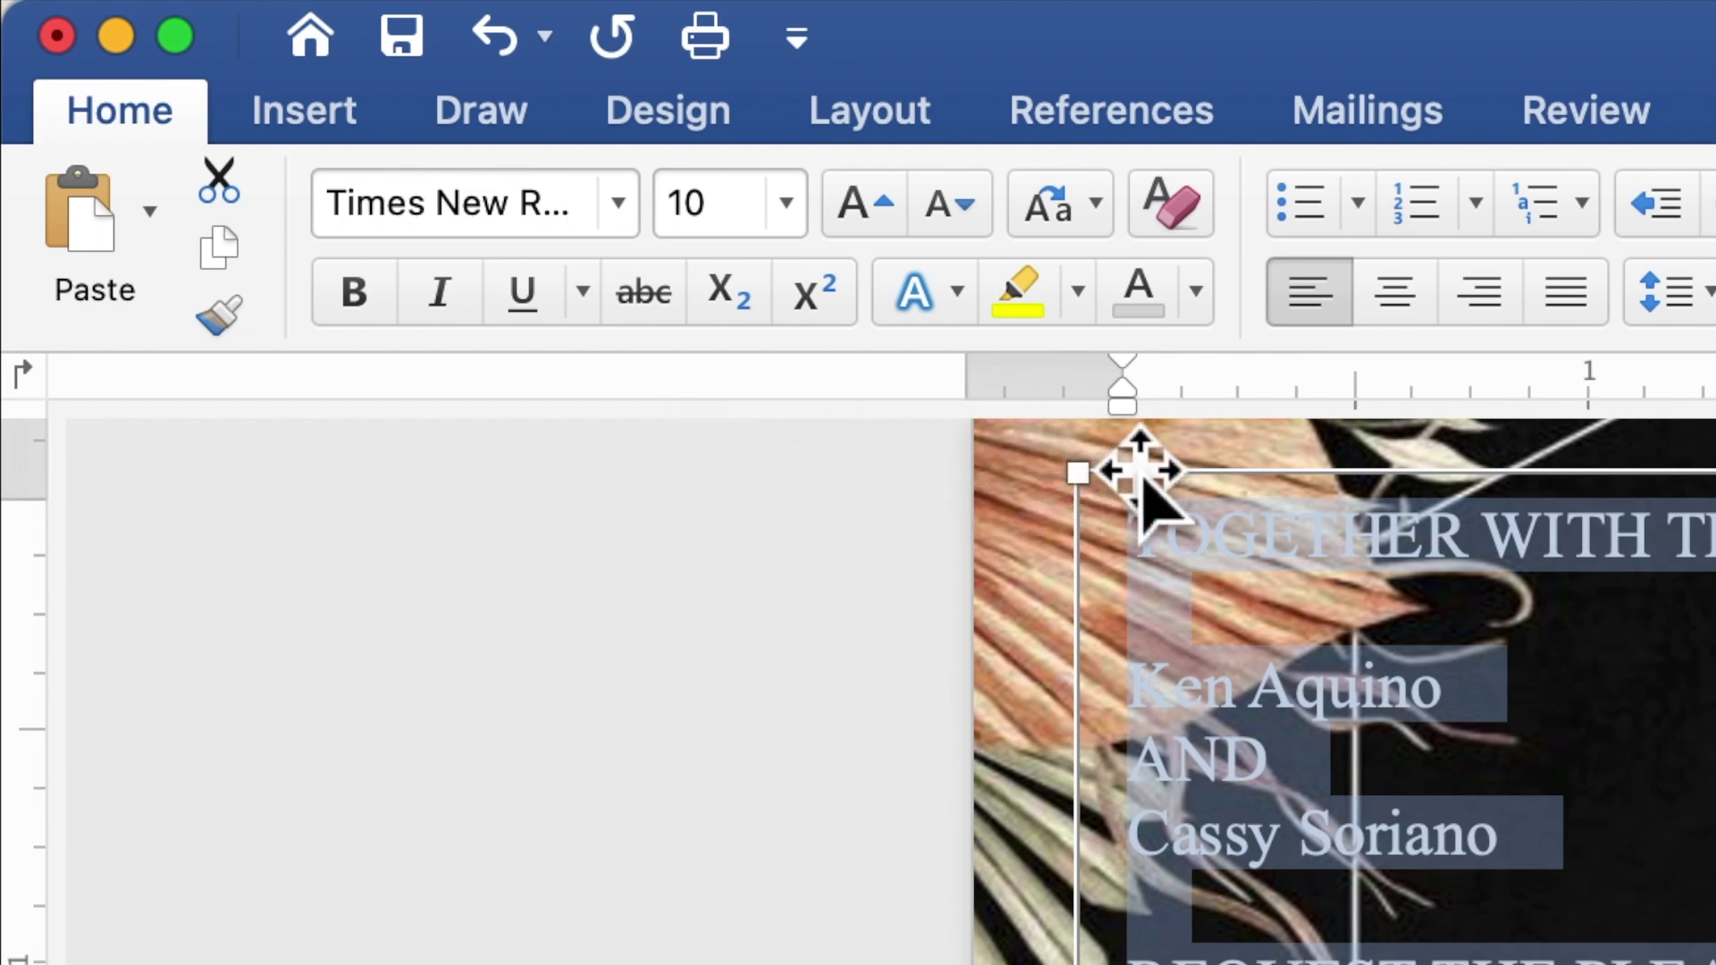
left_click(1410, 313)
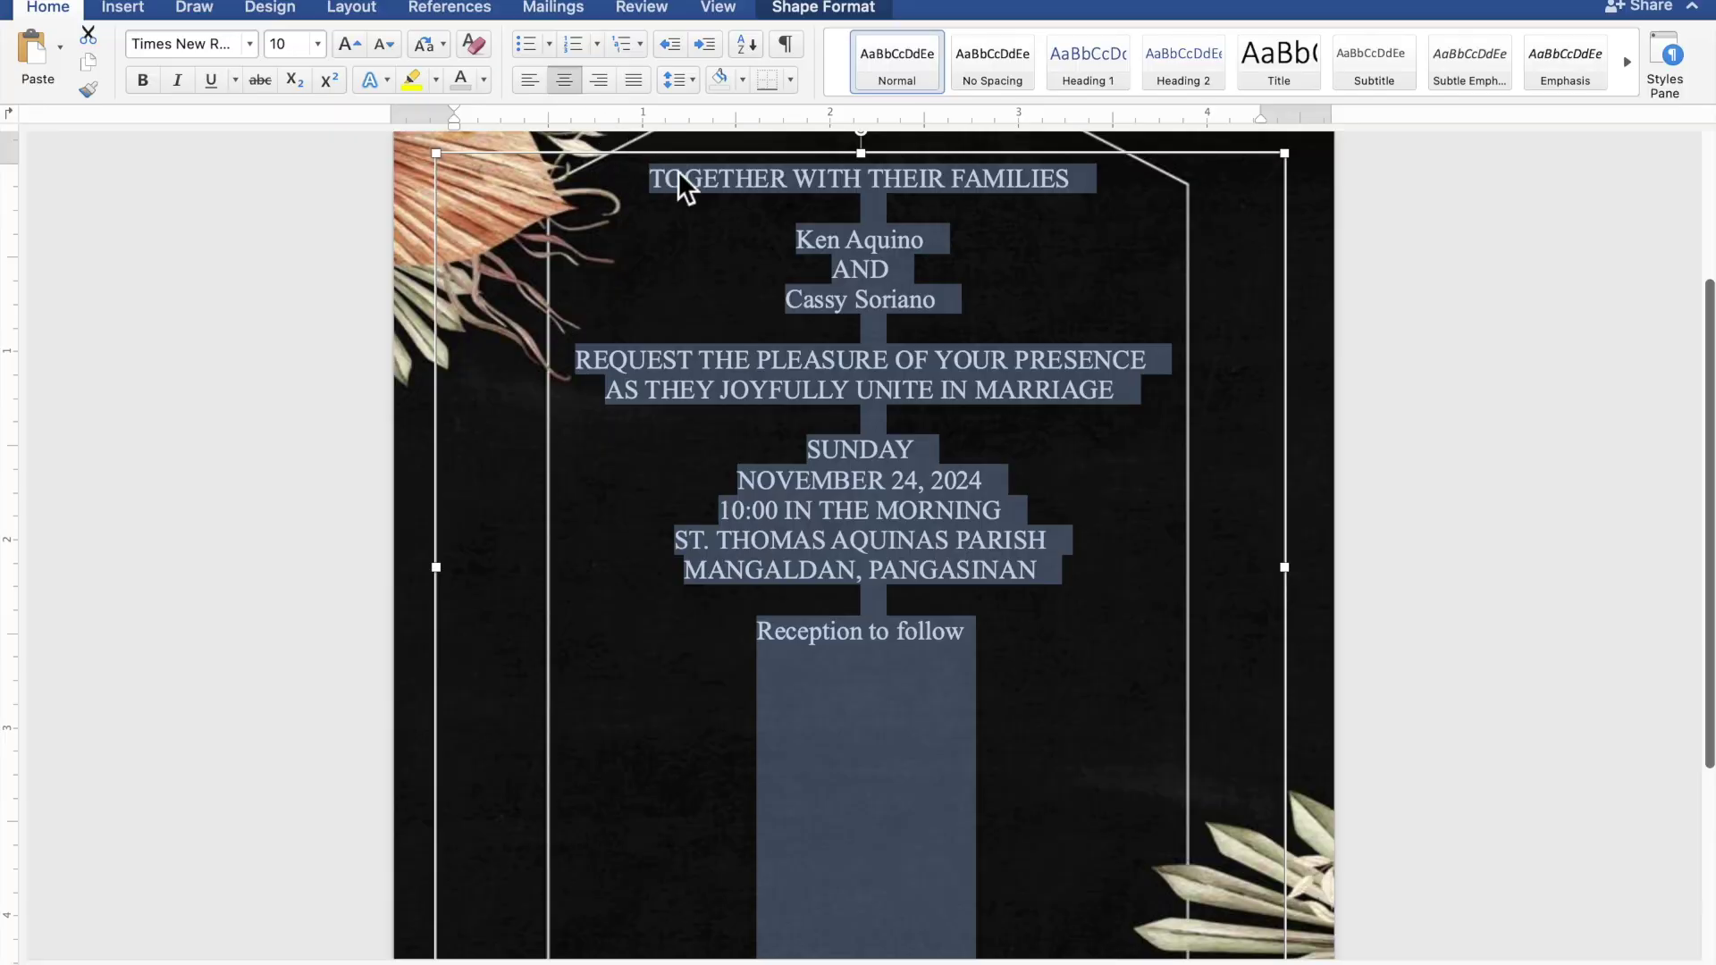
Apply the Zapfino font to both names and the Reception to follow line.
left_click_drag(956, 251, 820, 248)
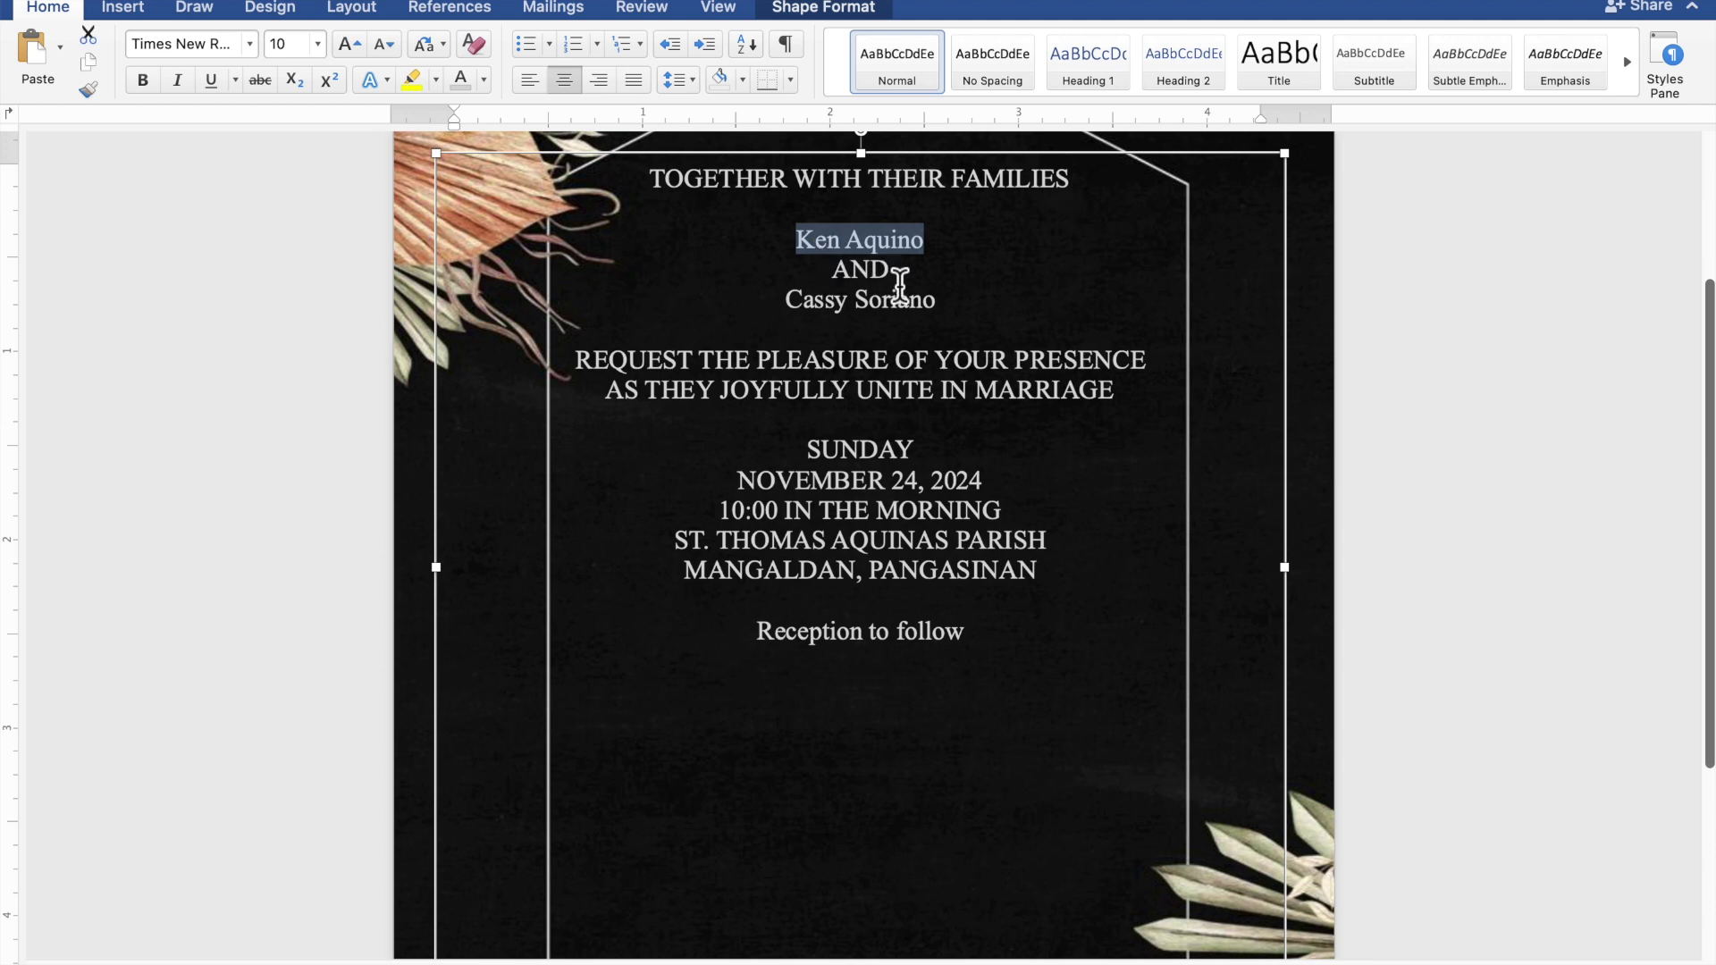
left_click_drag(942, 308, 812, 313)
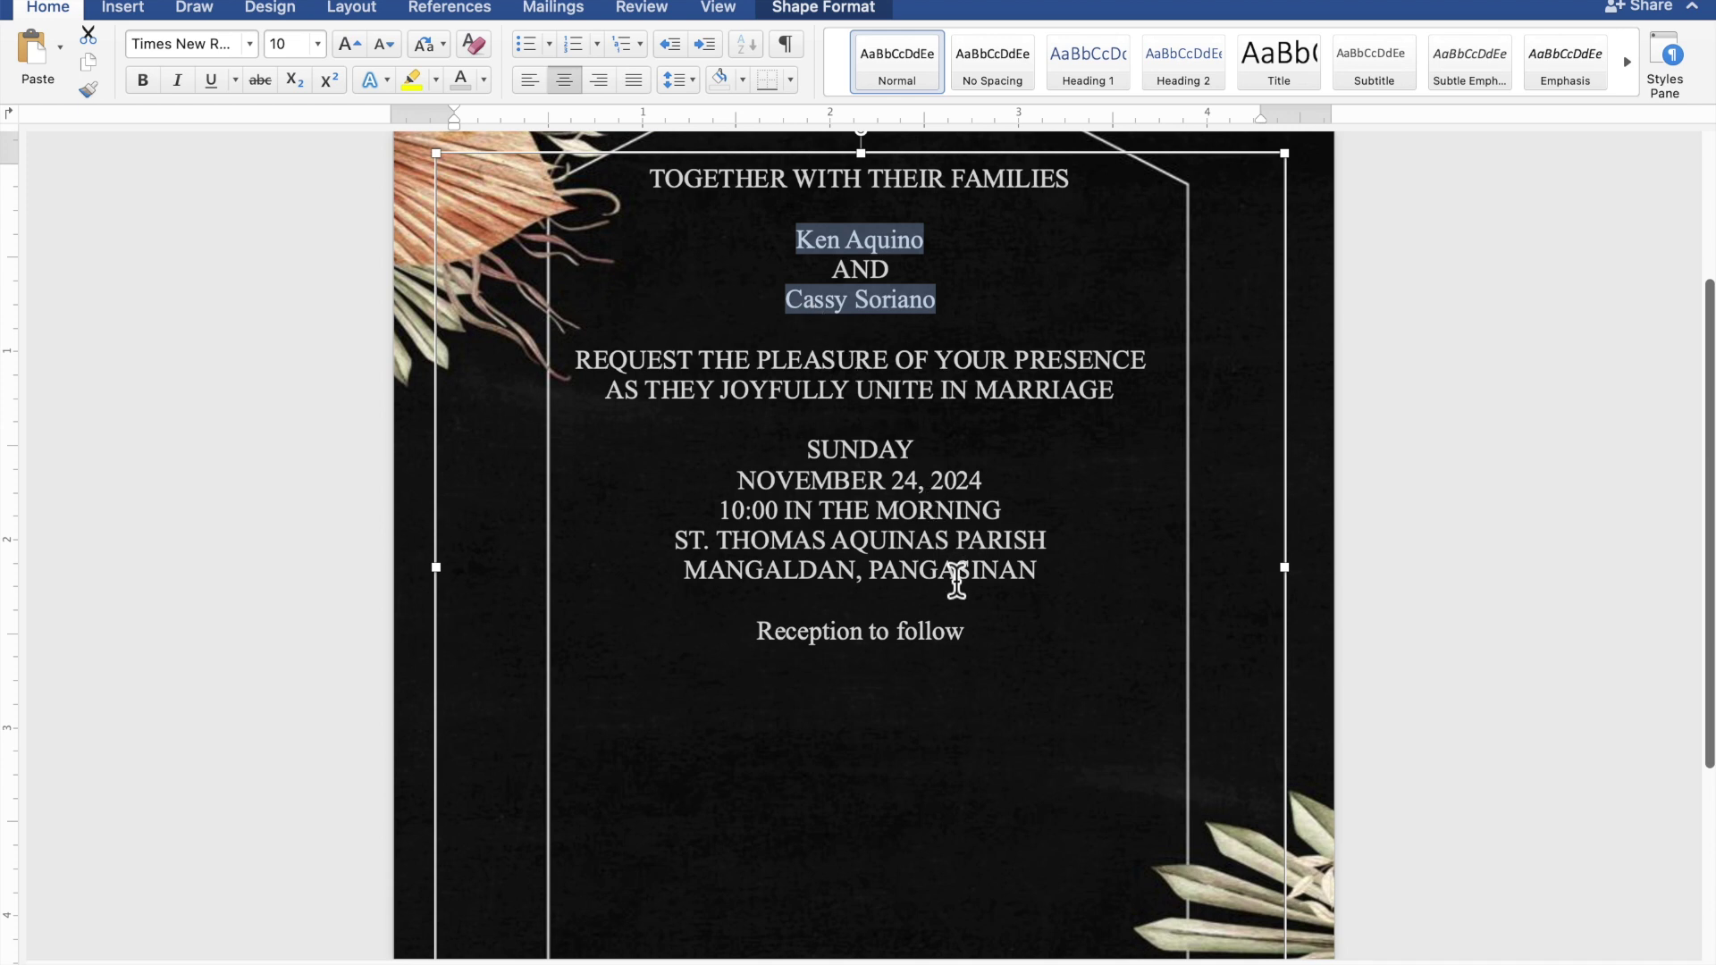
left_click_drag(973, 639, 801, 628)
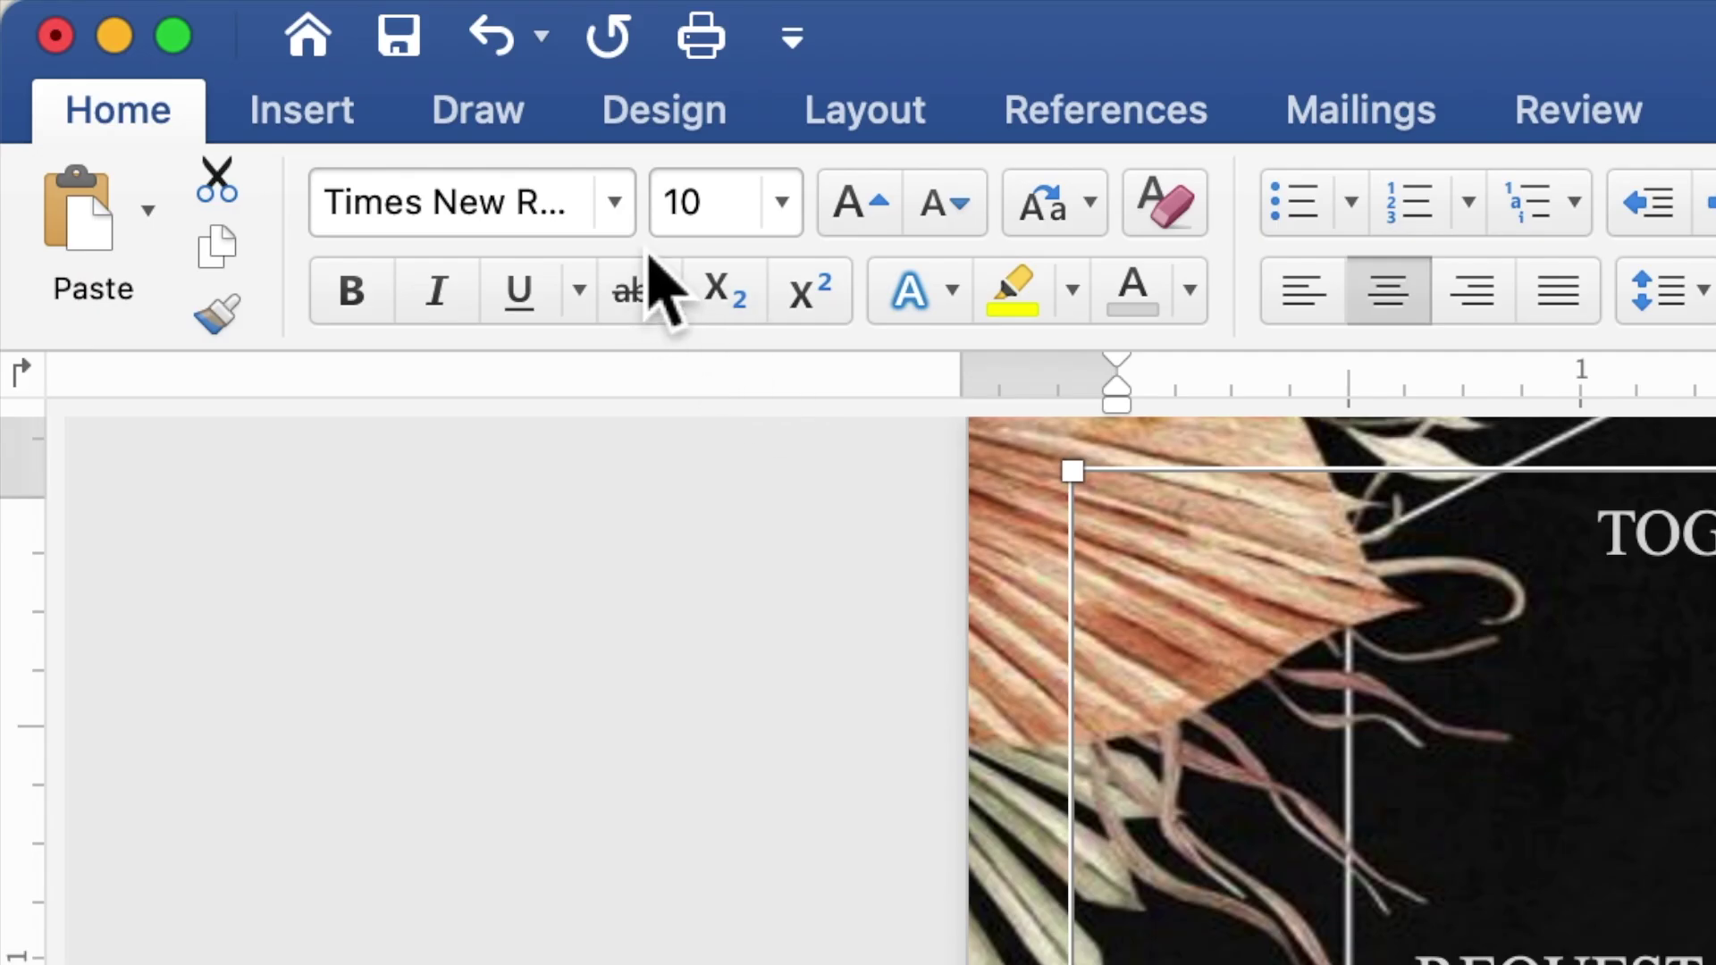
left_click(631, 224)
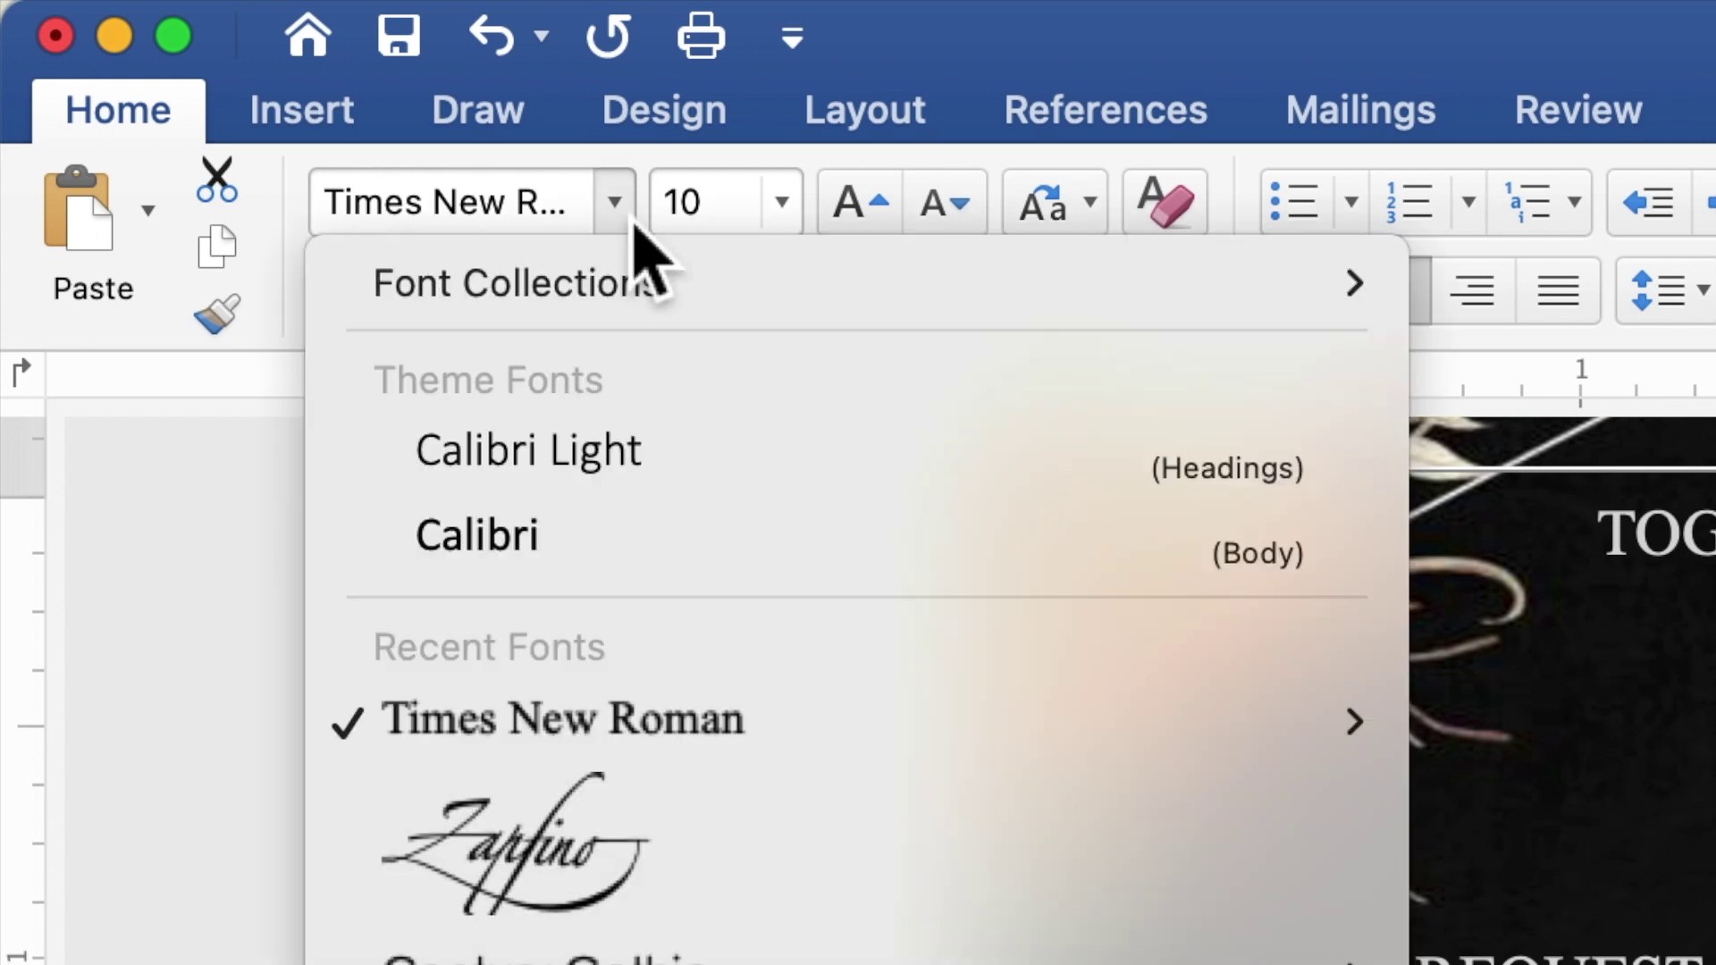
left_click(651, 840)
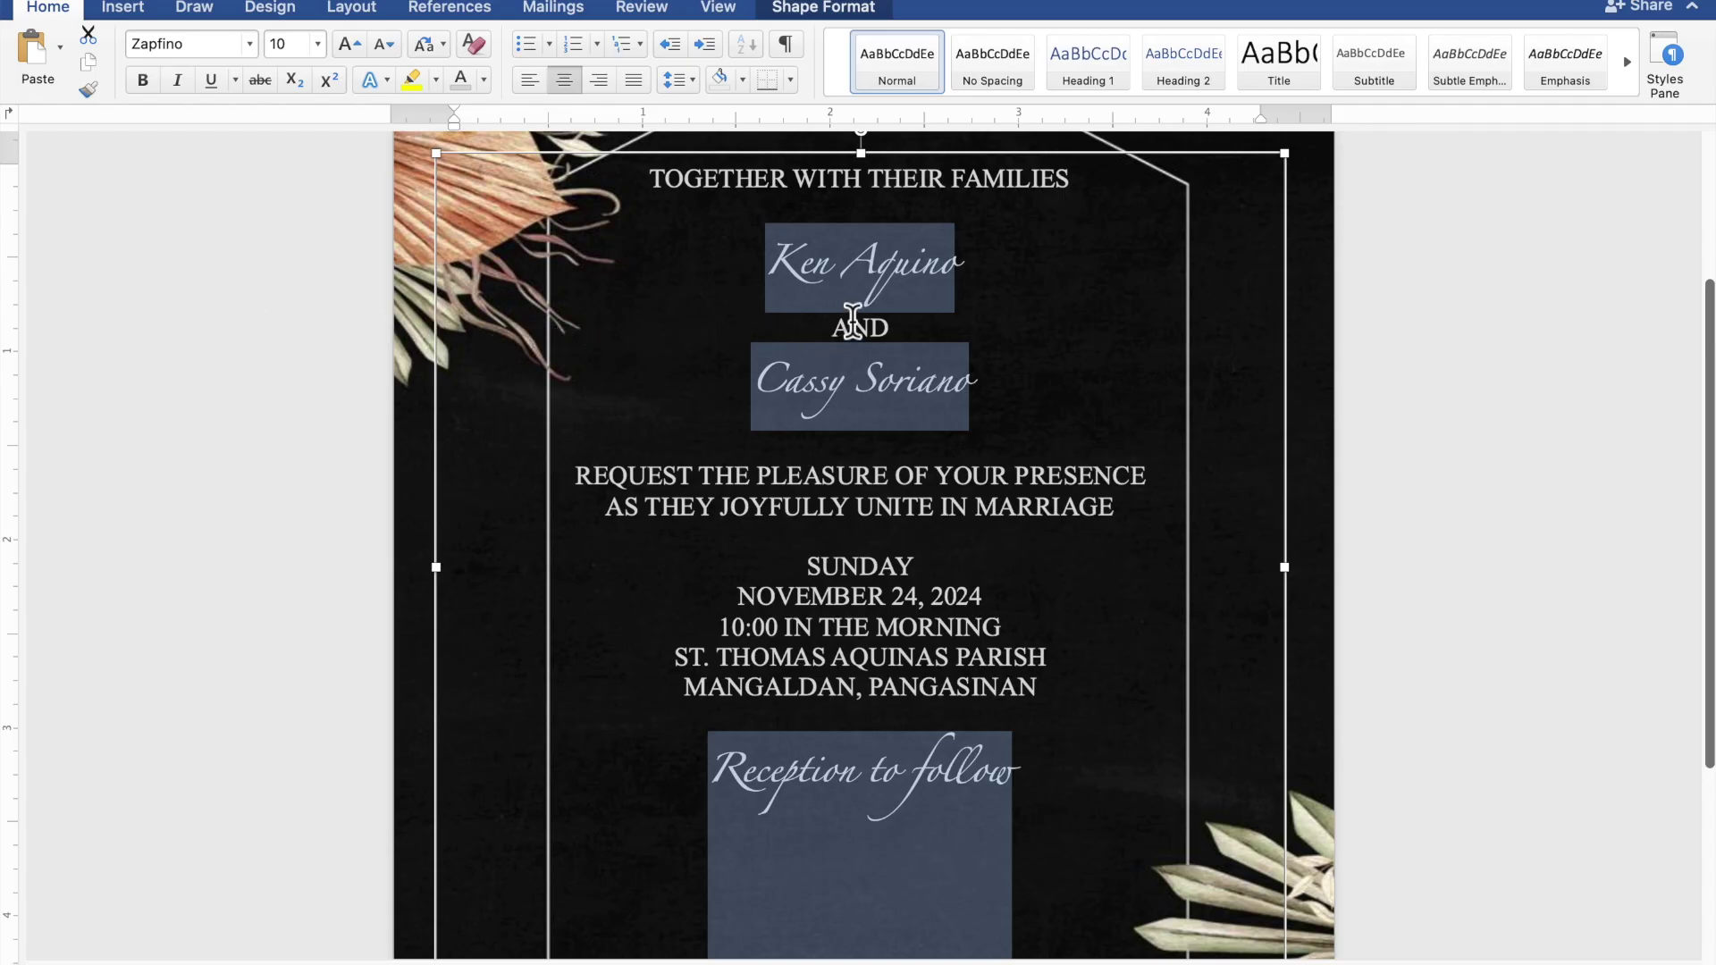
left_click(956, 286)
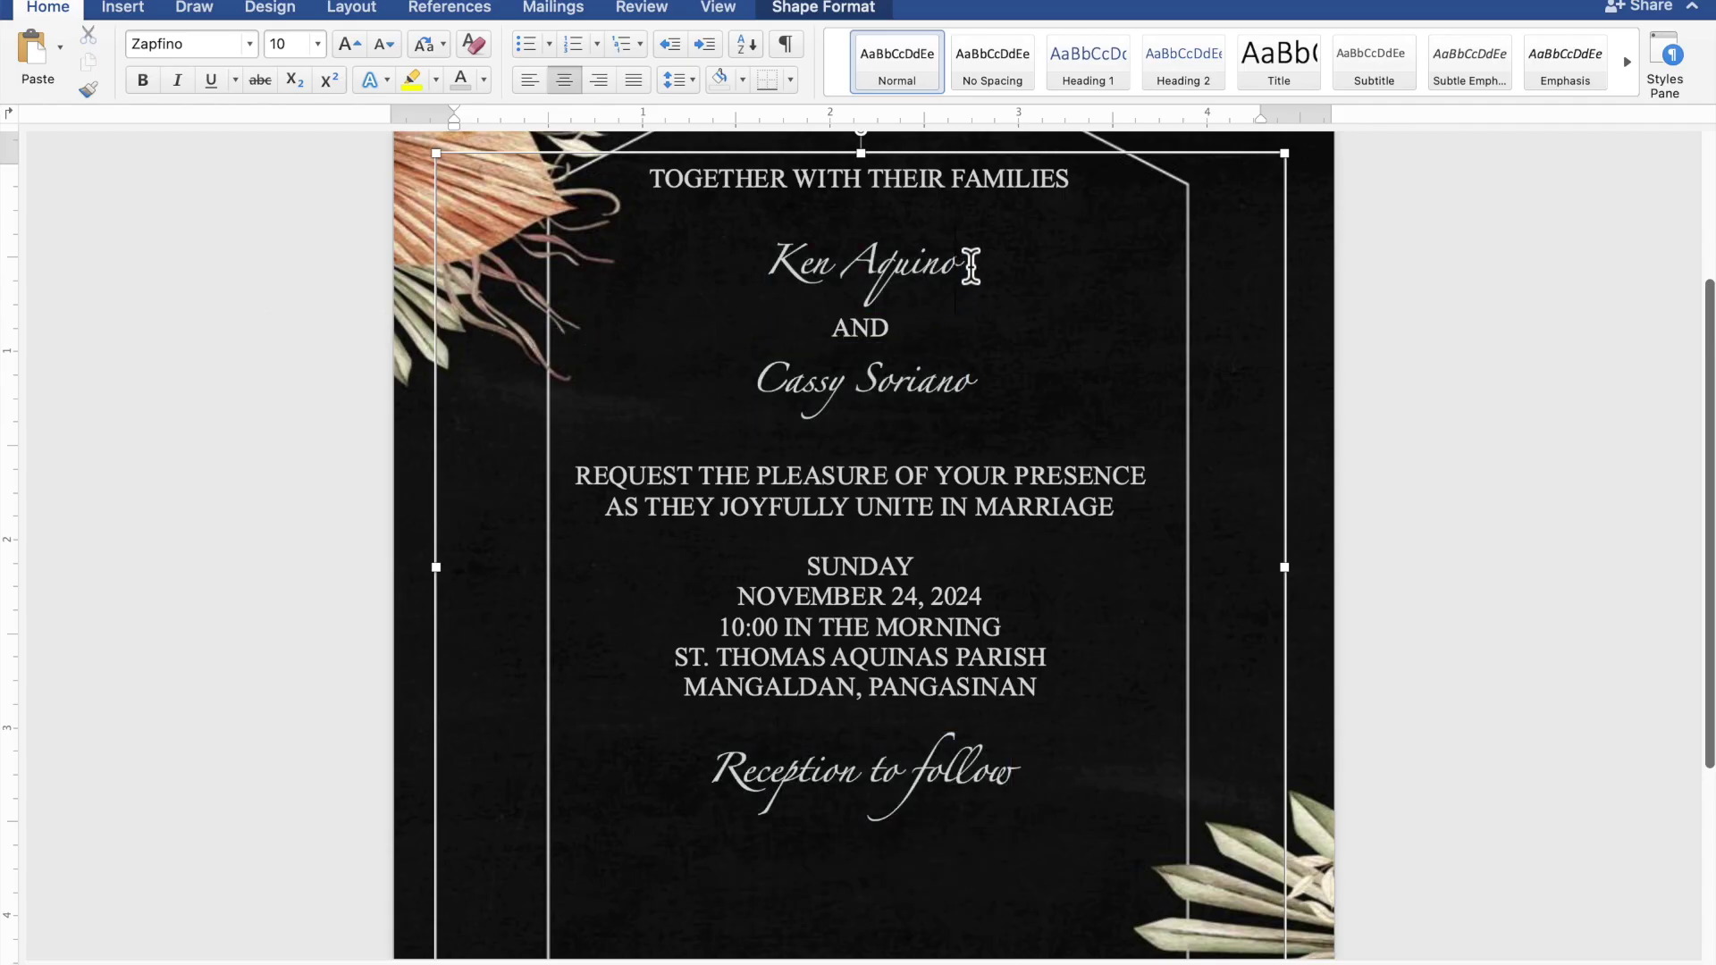
Enlarge the couple's two names to 20 pt.
left_click_drag(971, 266, 801, 266)
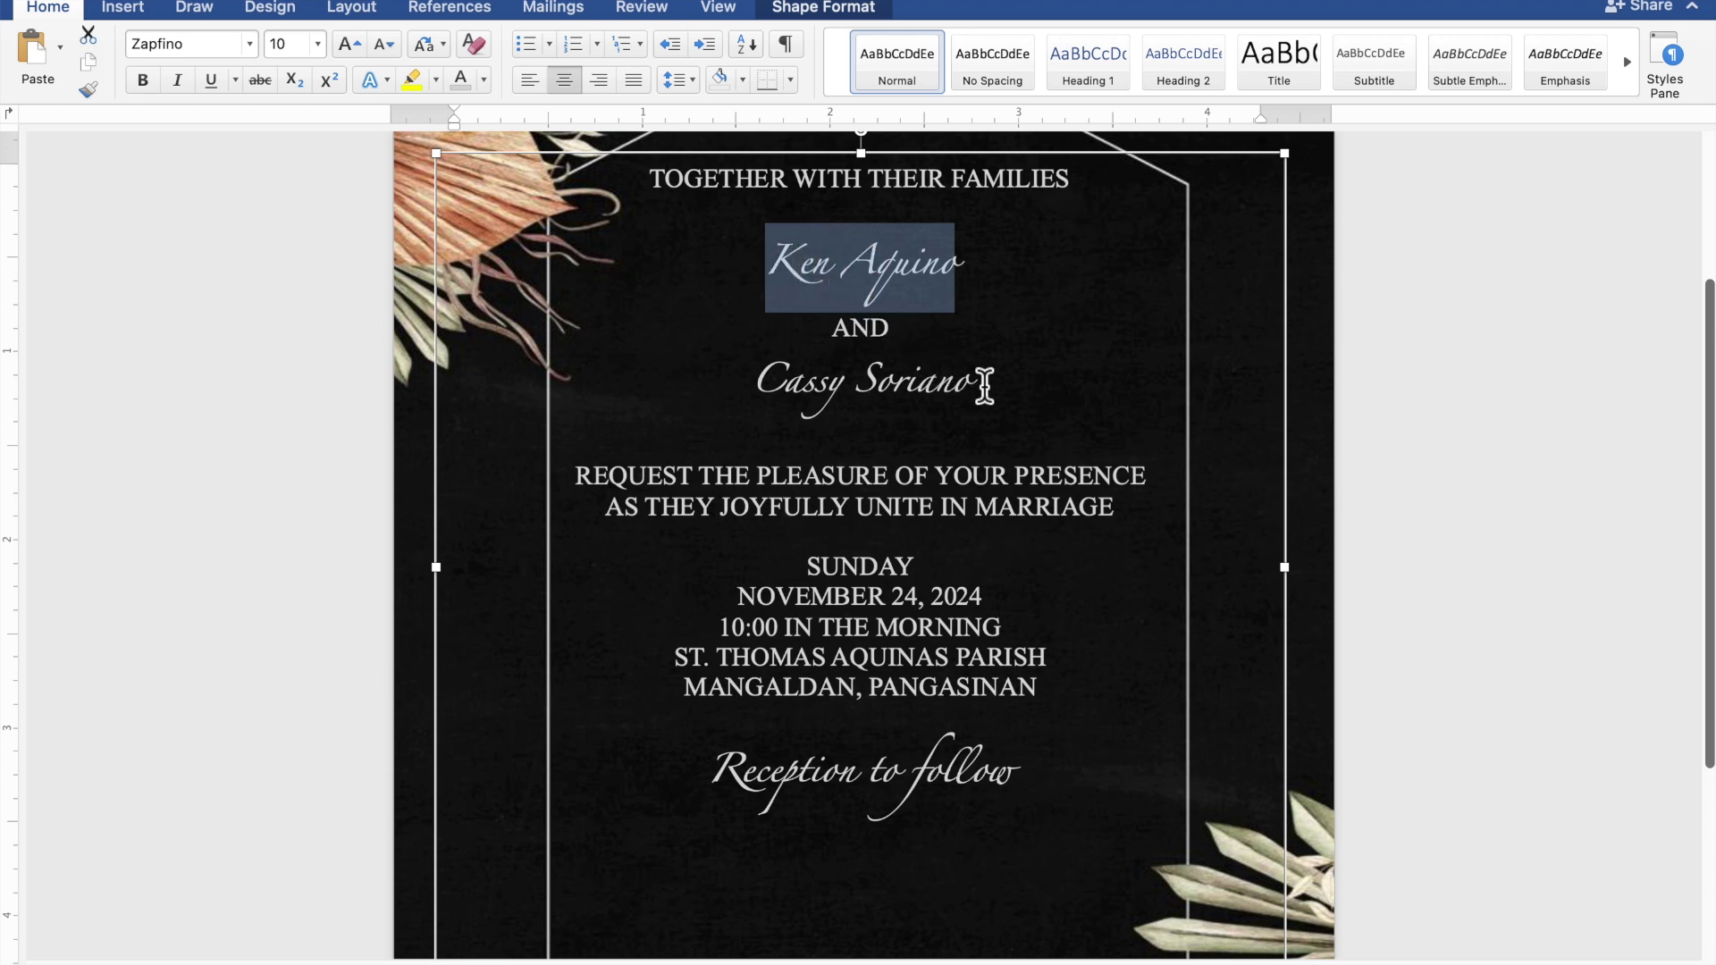
left_click_drag(984, 386, 787, 396)
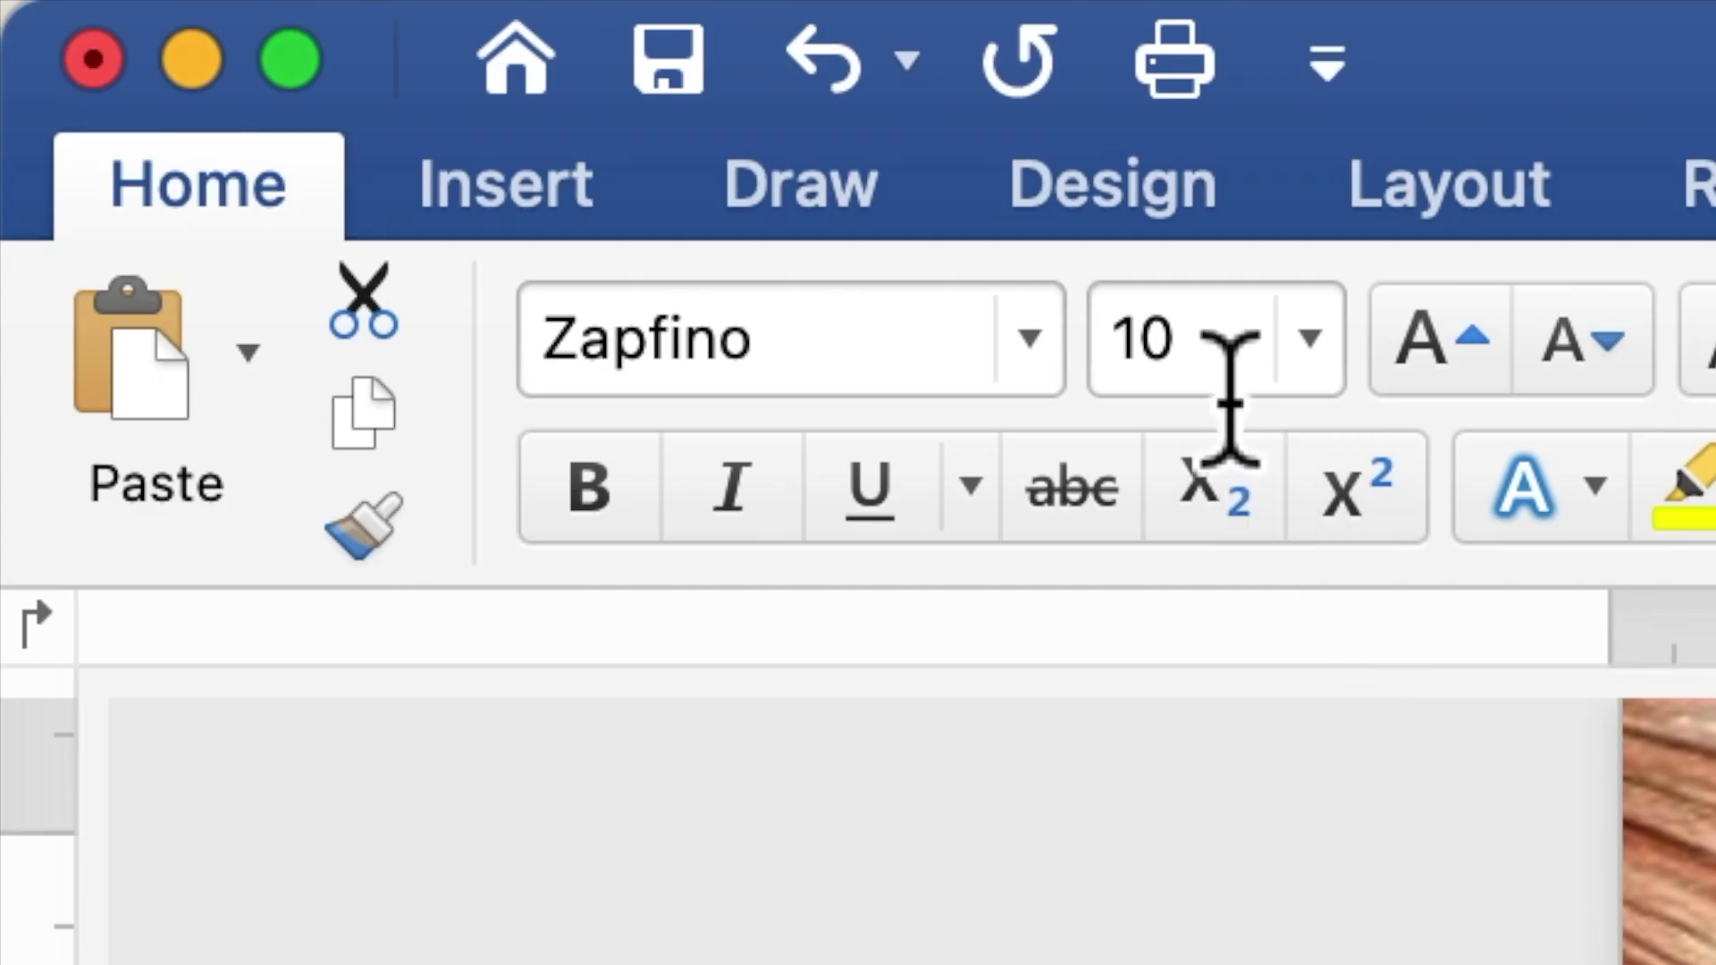
left_click(284, 52)
double_click(1153, 358)
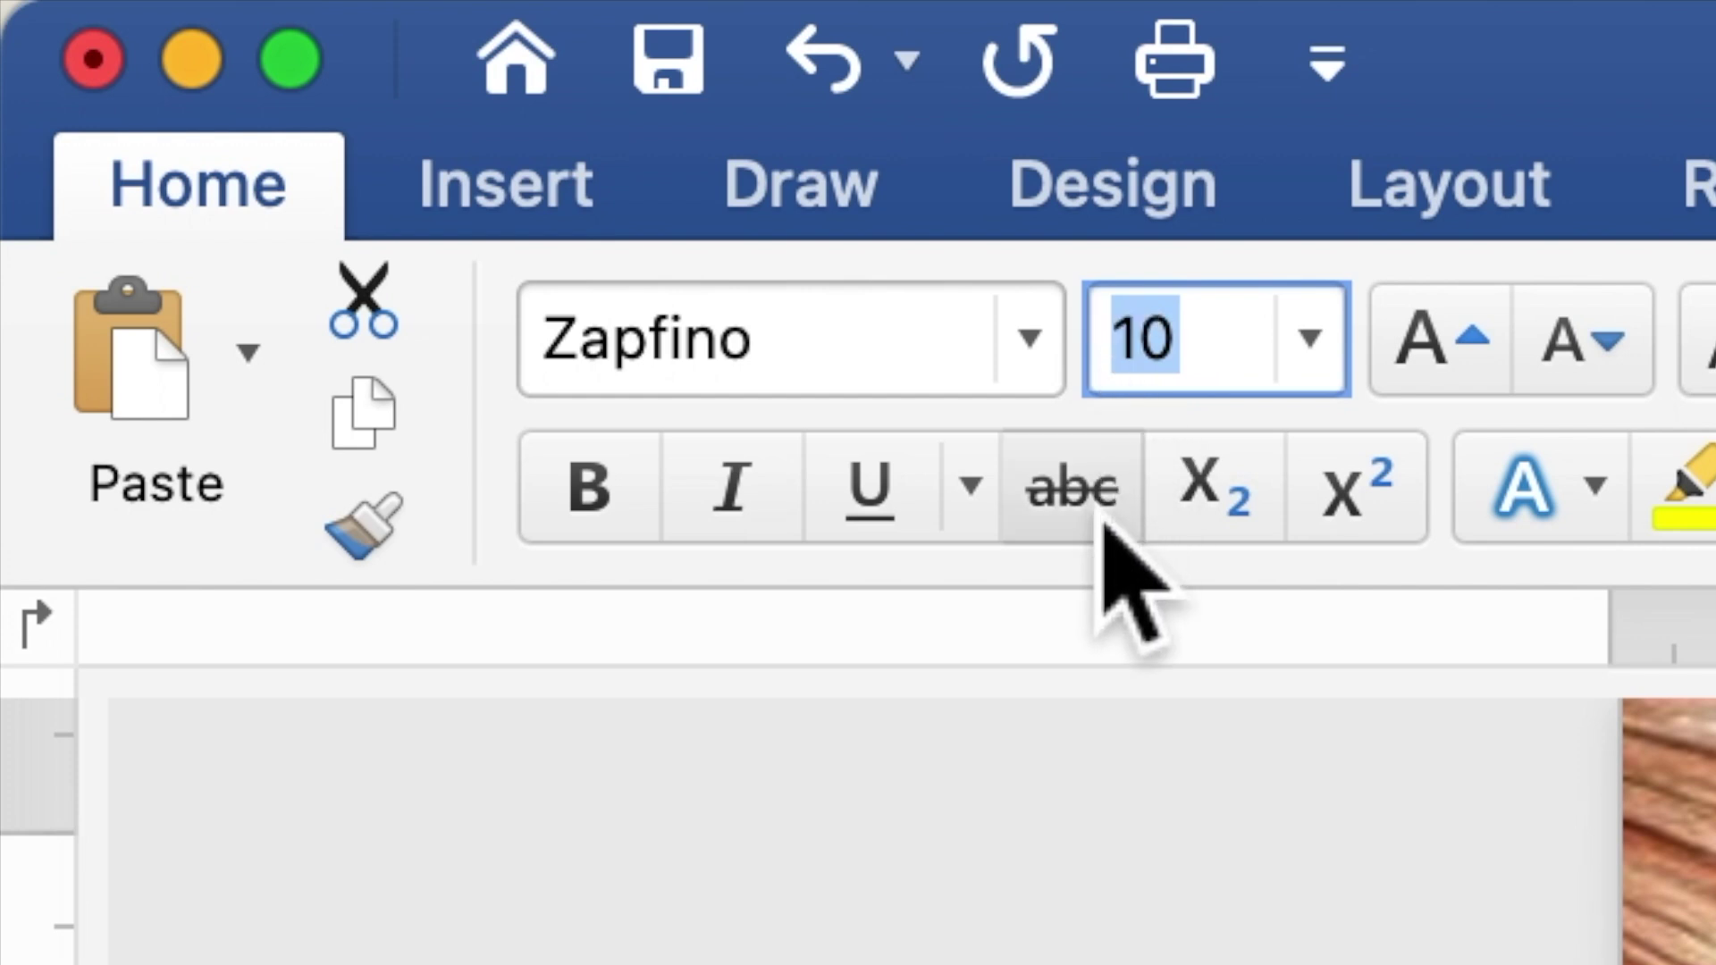
type("2")
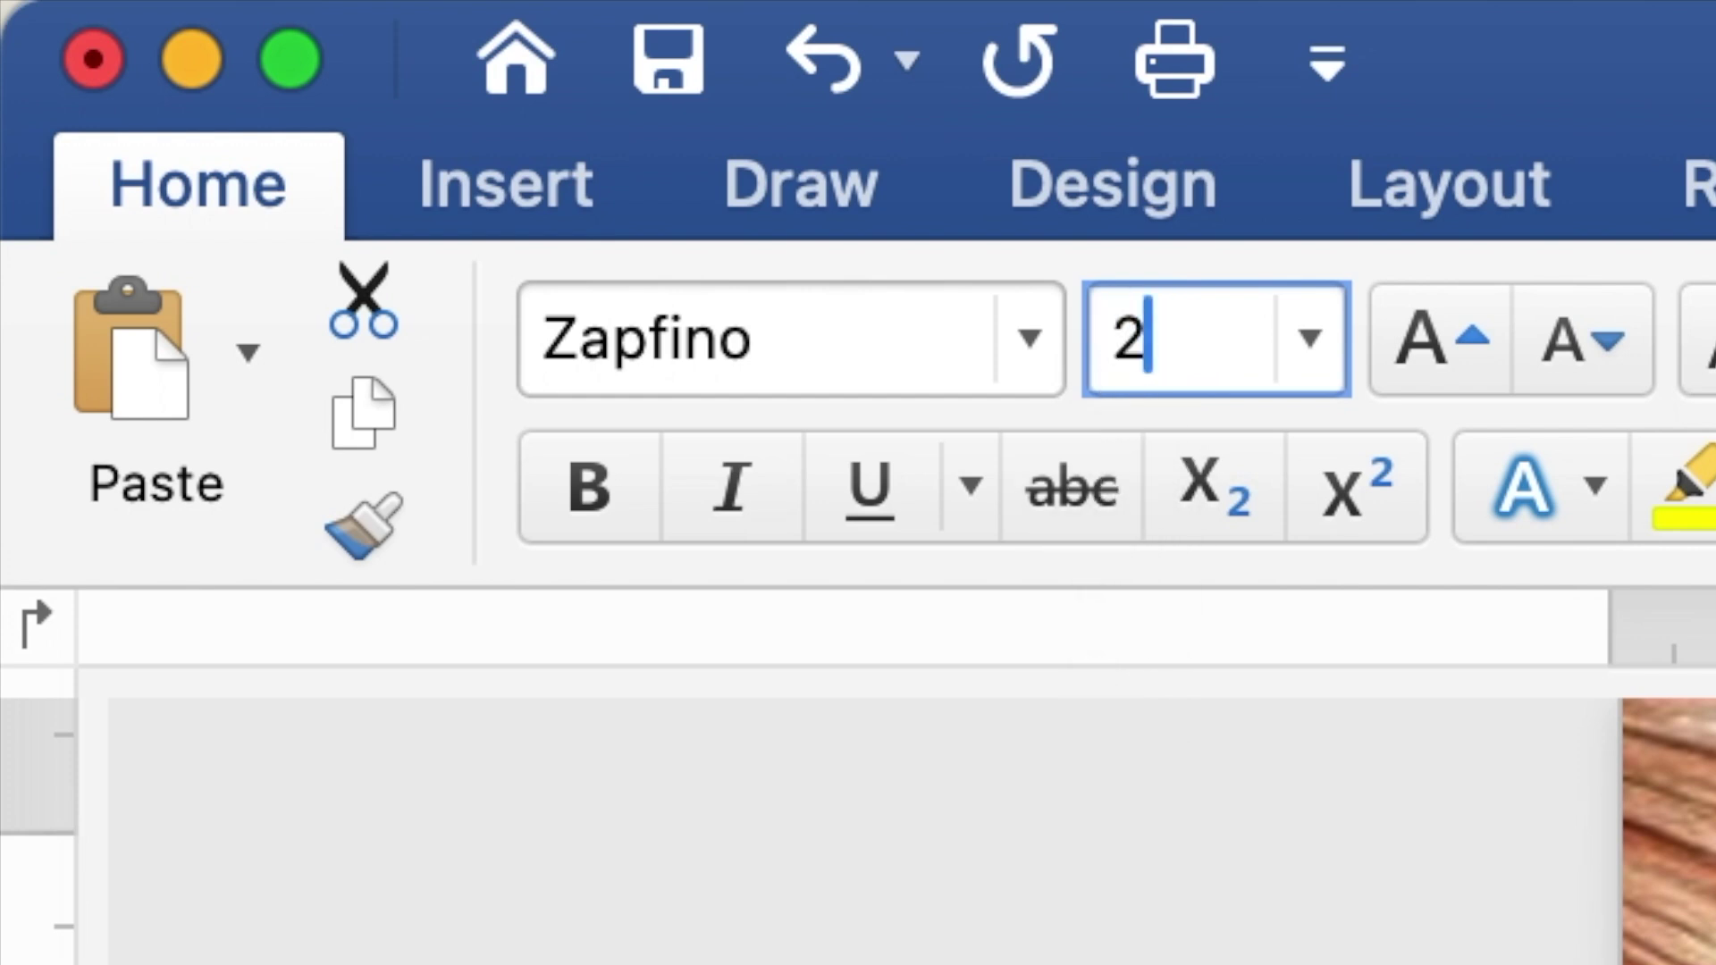
type("0")
key("Return")
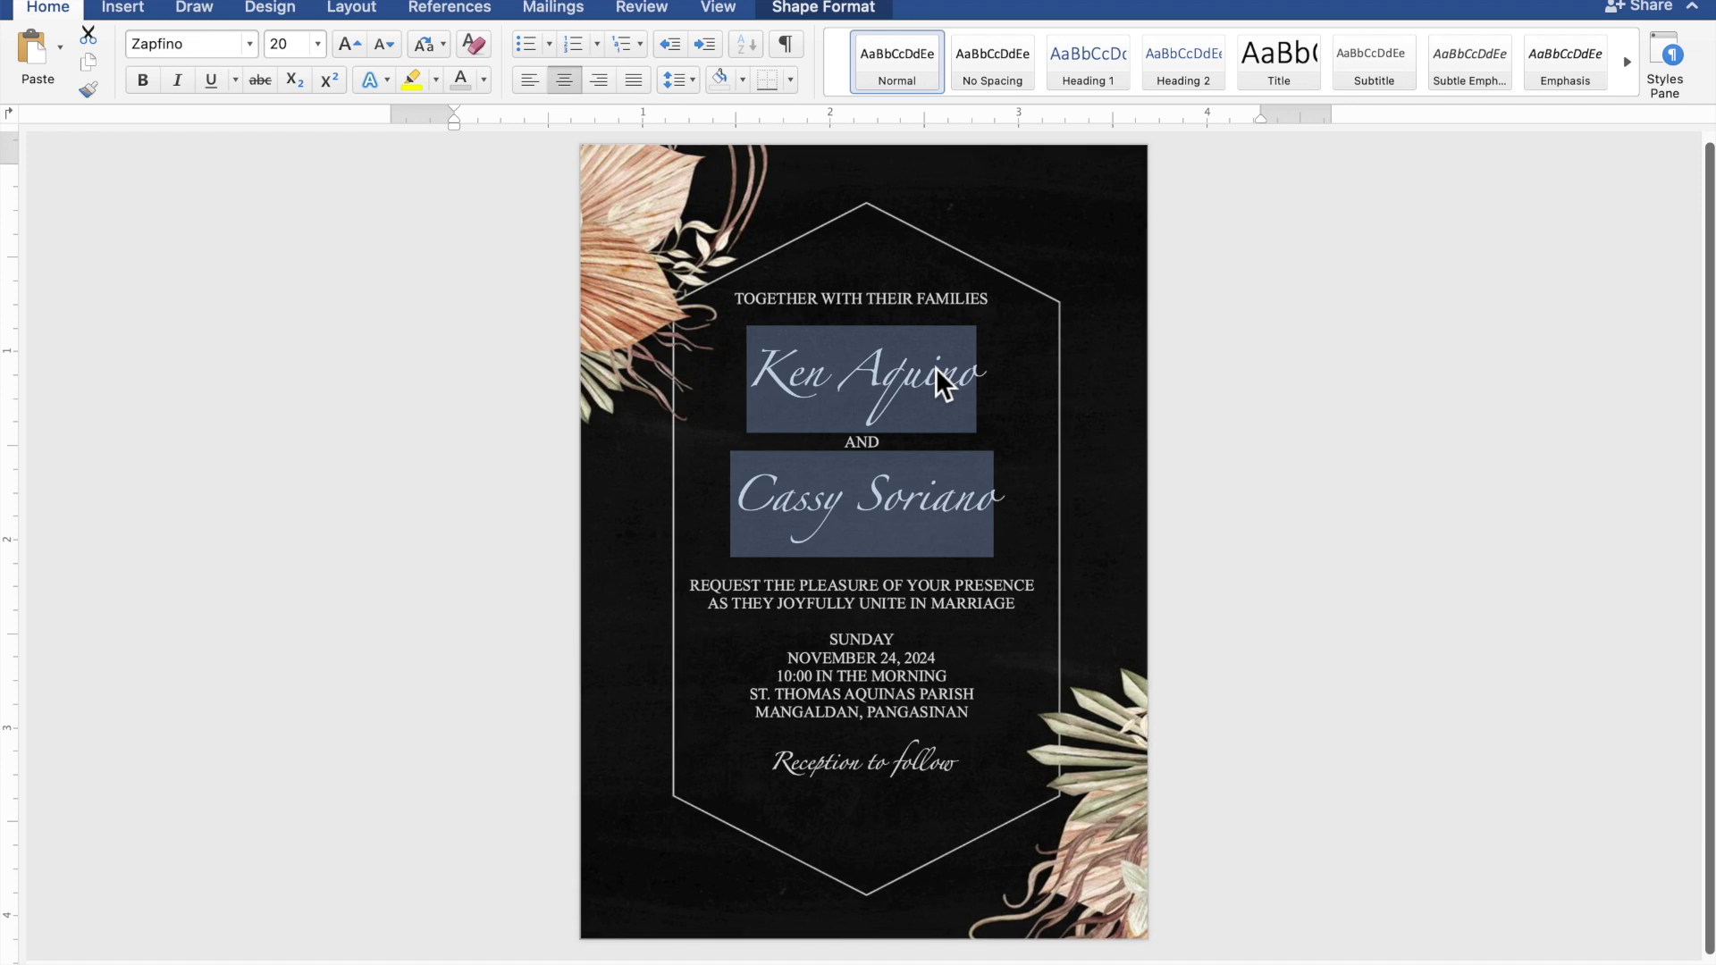
Stretch the text box downward and nudge it down and right to centre the wording.
left_click(936, 367)
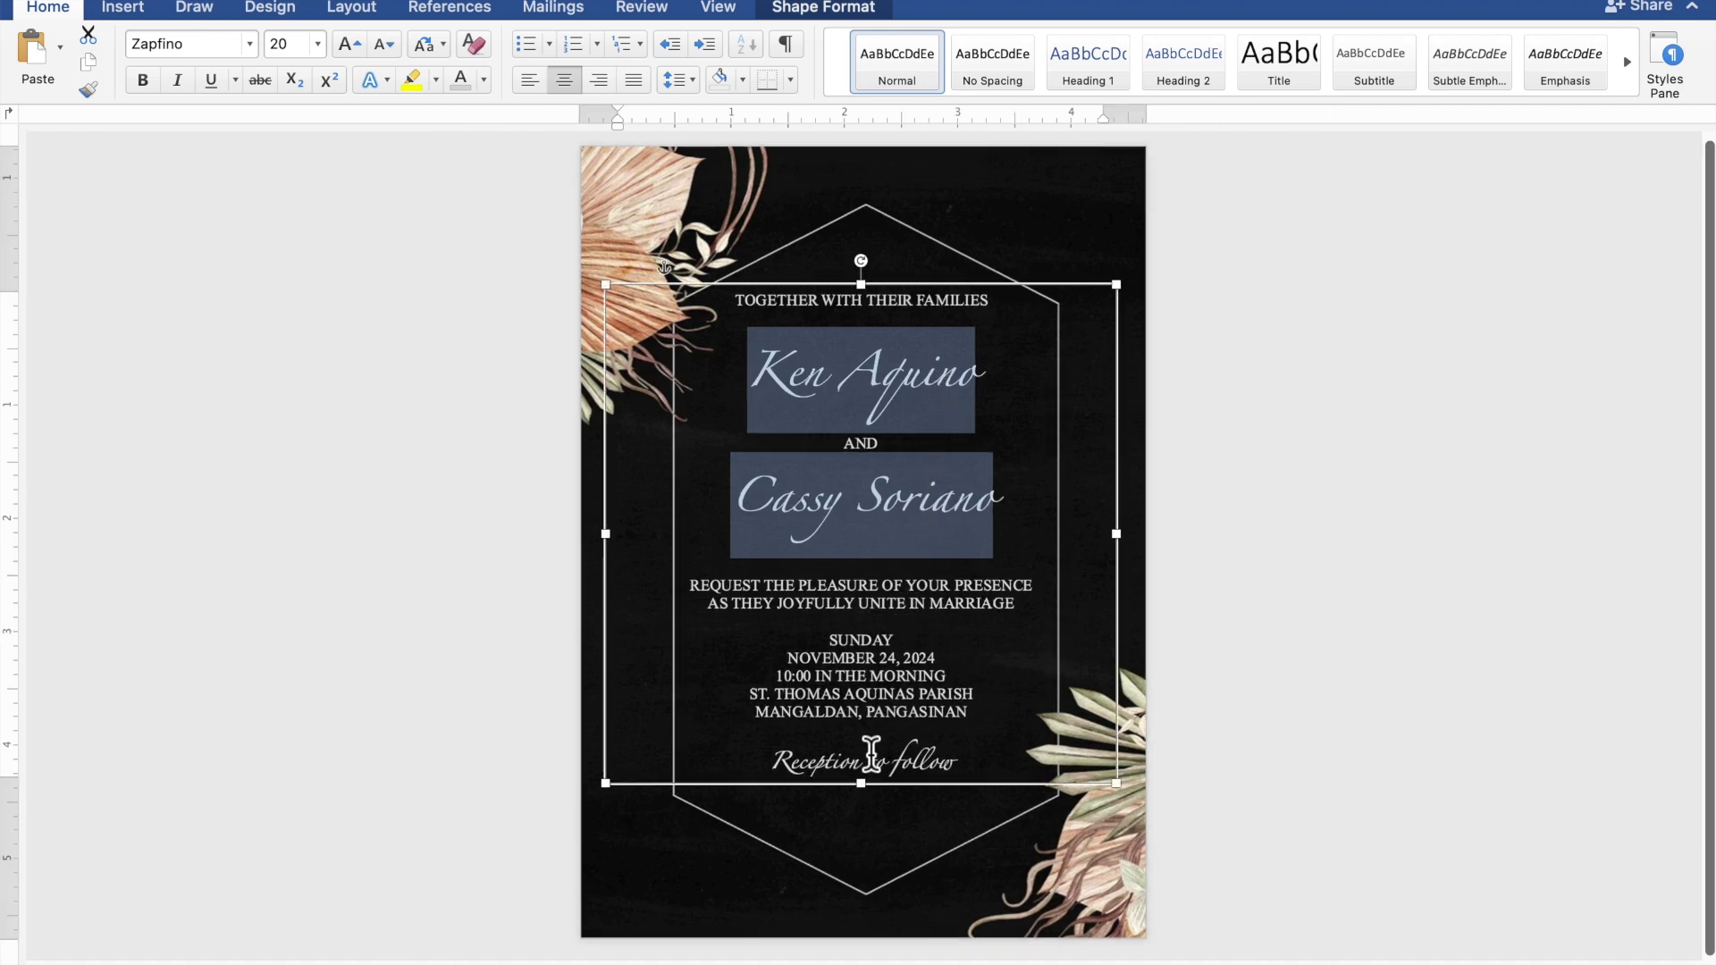
left_click_drag(871, 792, 879, 833)
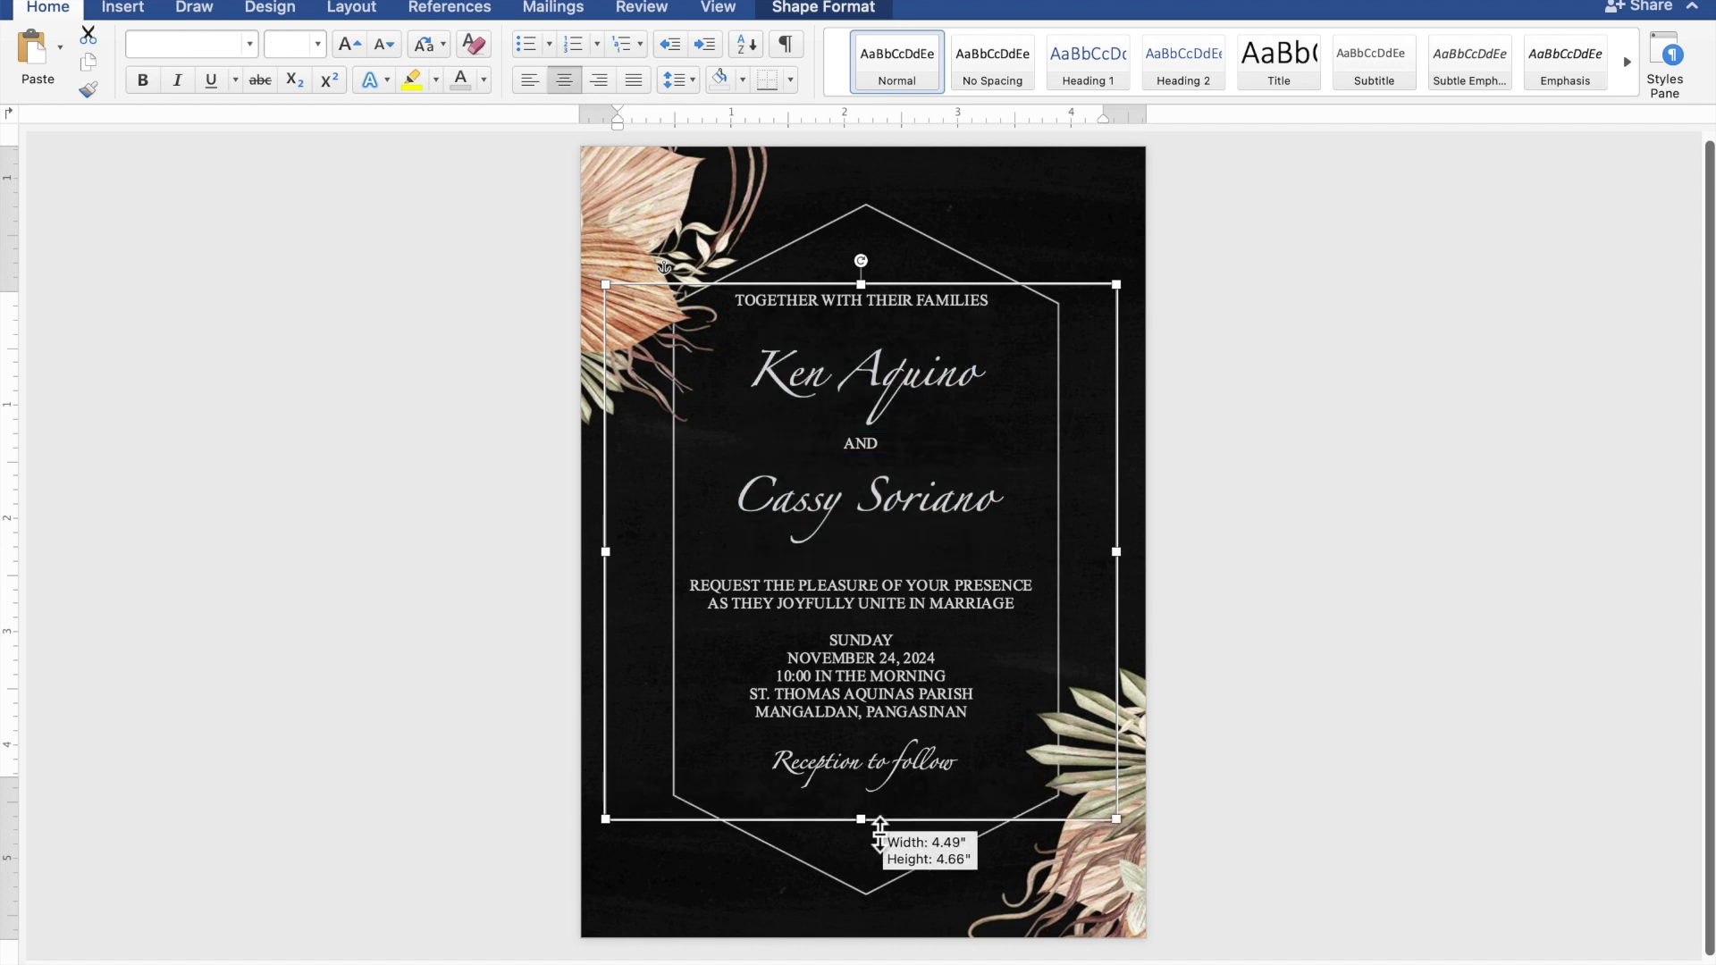
left_click_drag(880, 832, 933, 835)
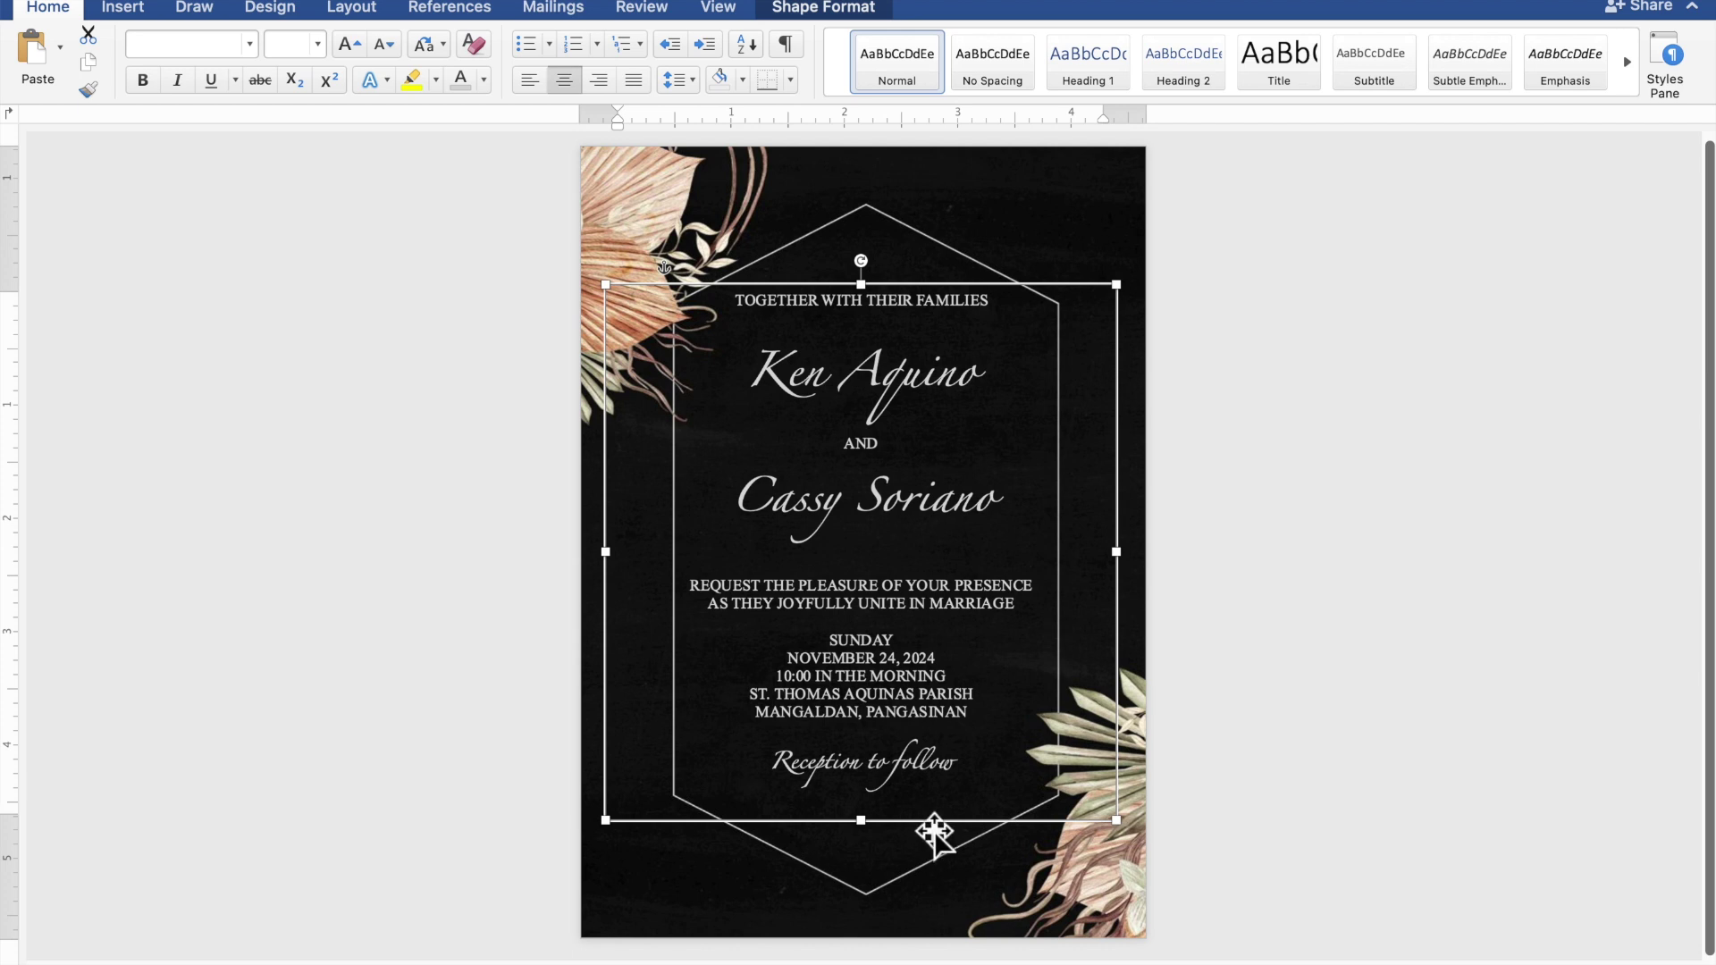
key("Down")
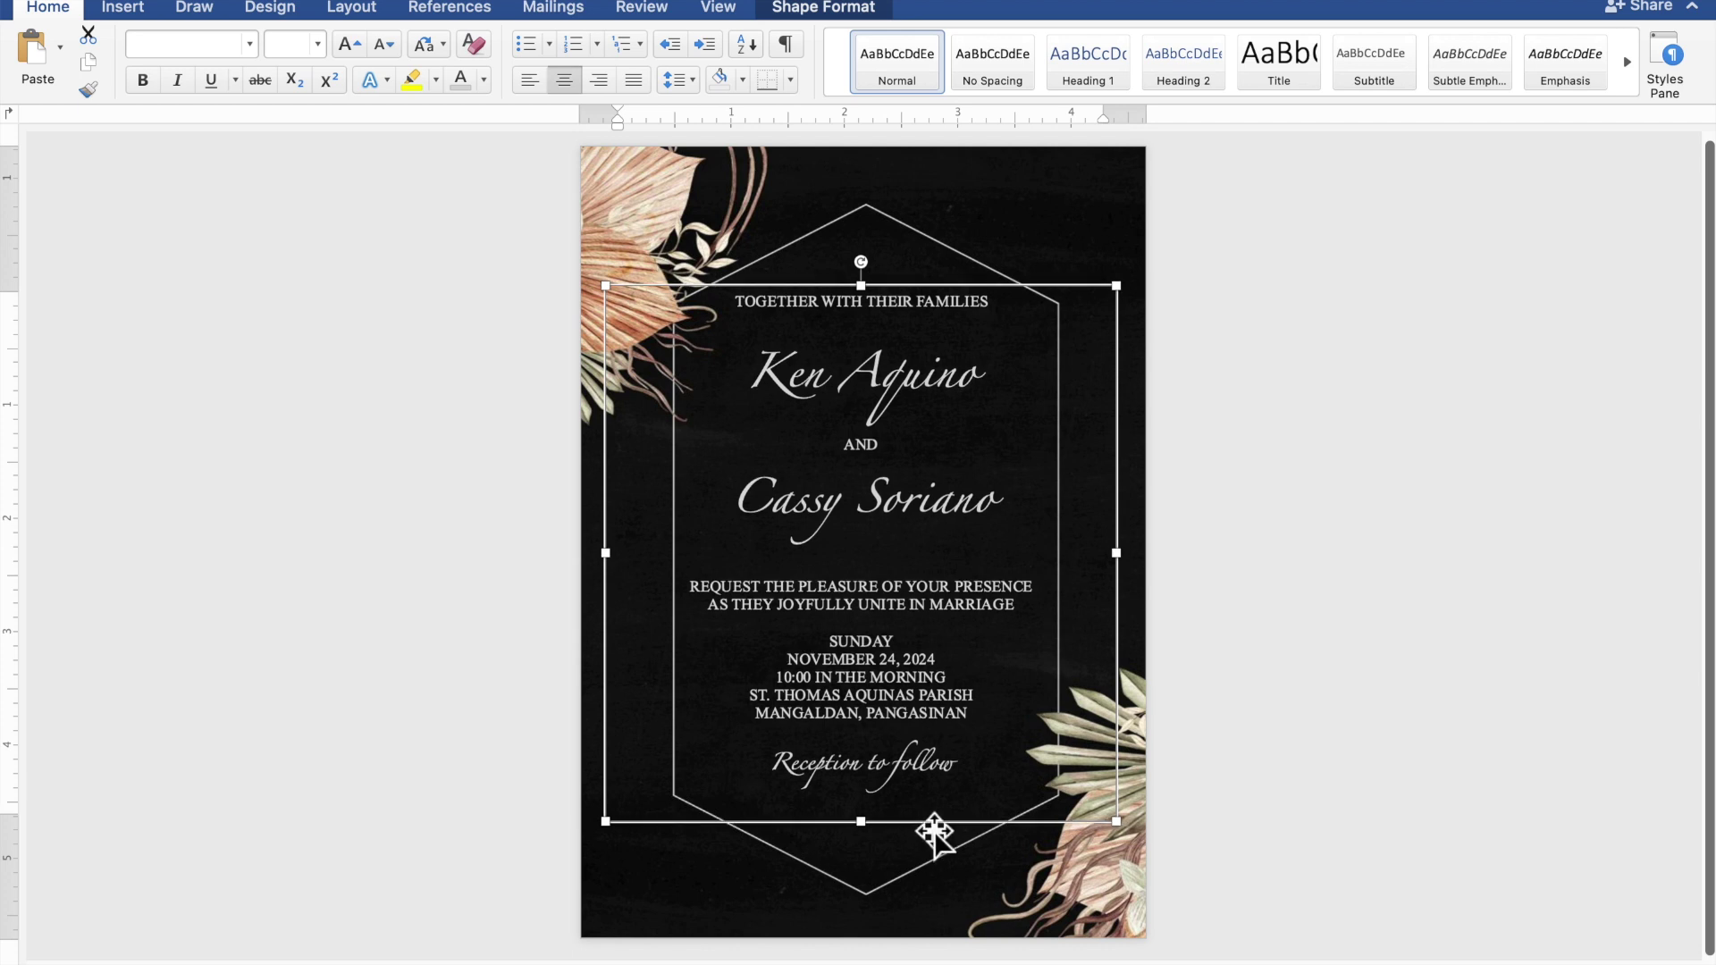
key("Right")
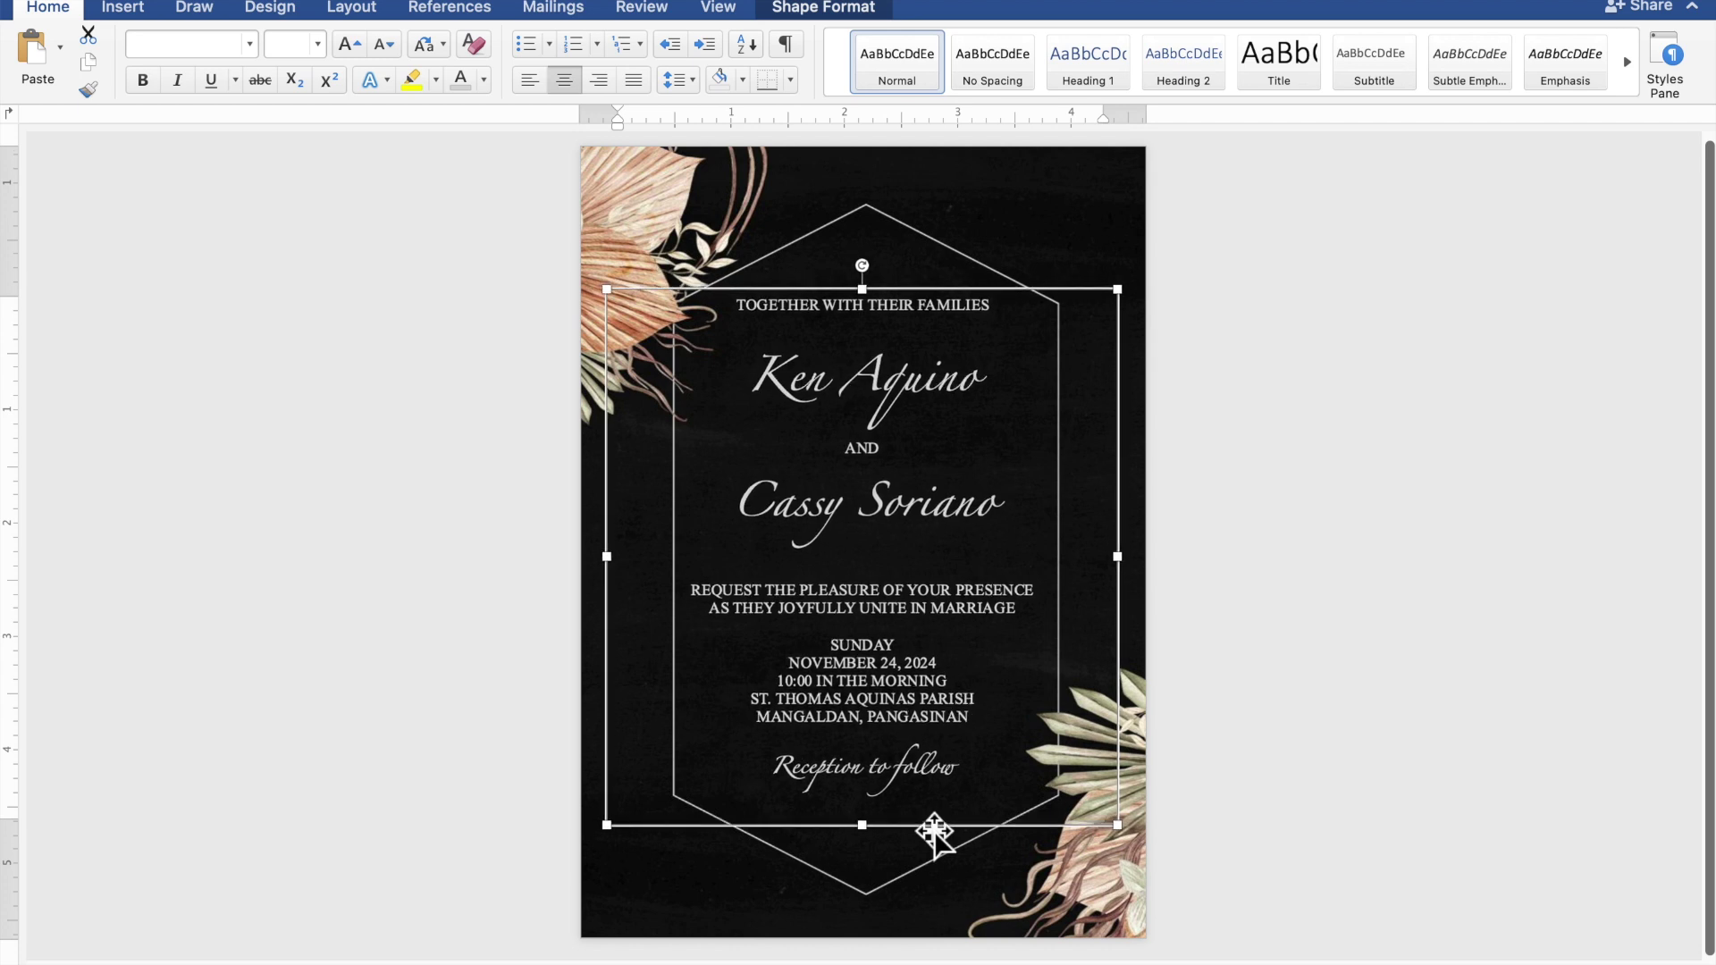
key("Down")
key("Down")
key("Down")
key("Down")
key("Down")
key("Down")
key("Down")
key("Down")
key("Down")
key("Down")
key("Down")
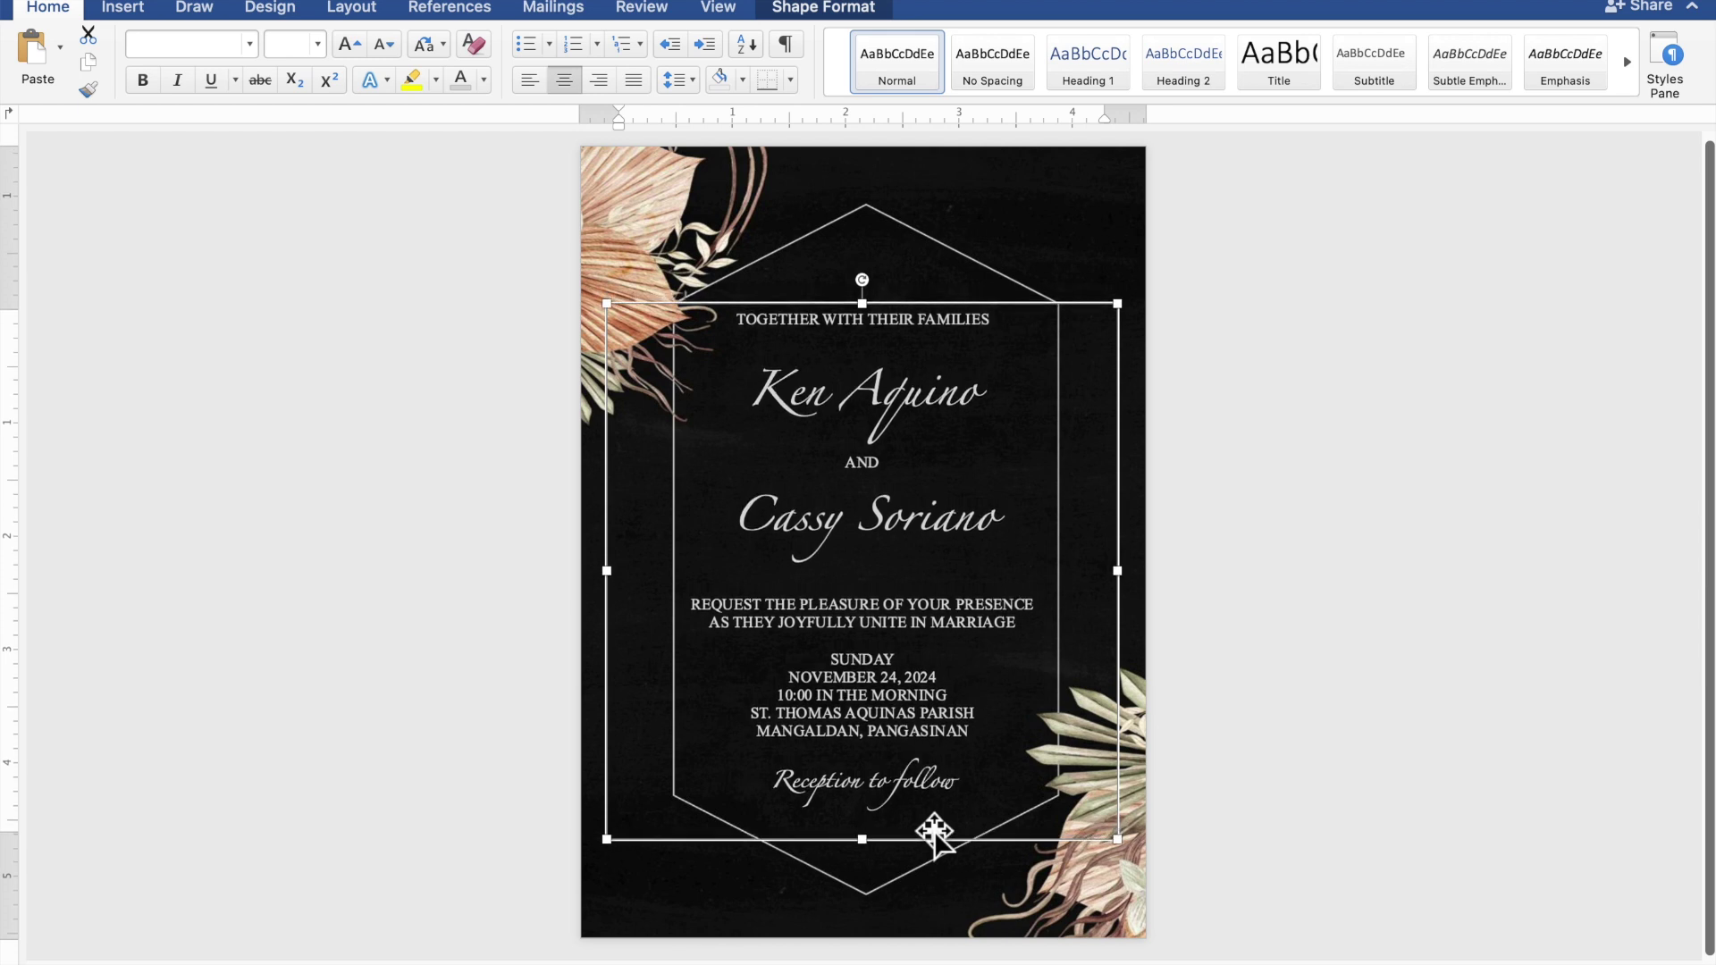
key("Down")
key("Down")
key("Down")
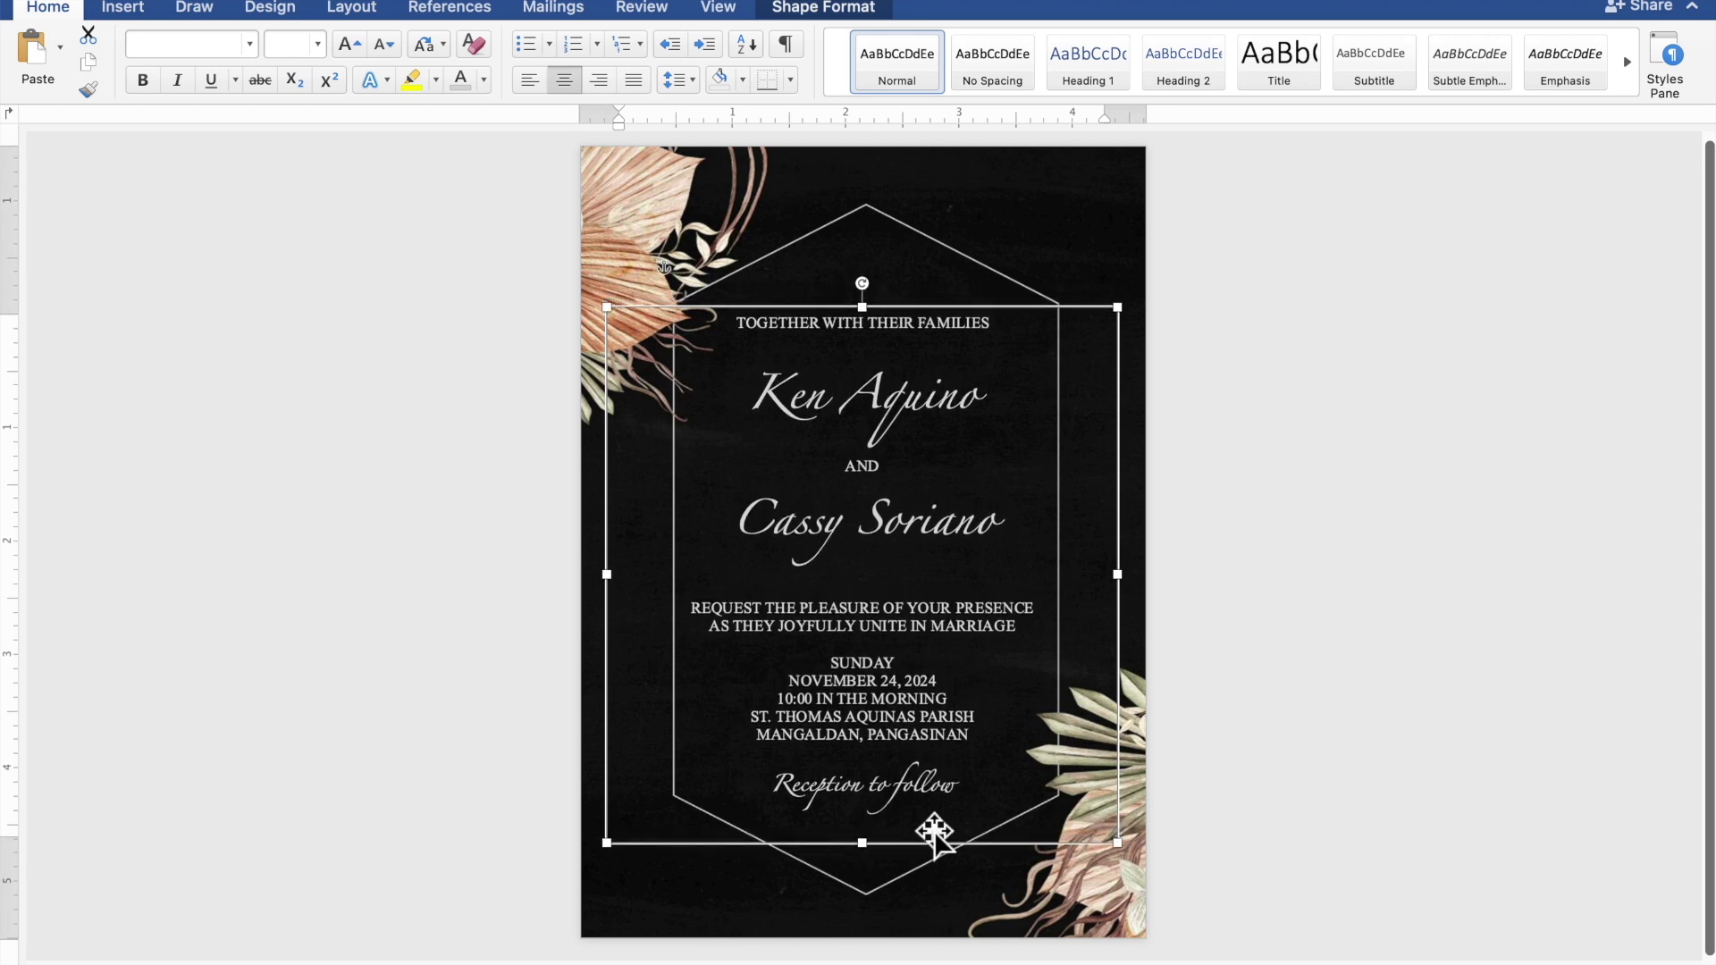
key("Down")
key("Right")
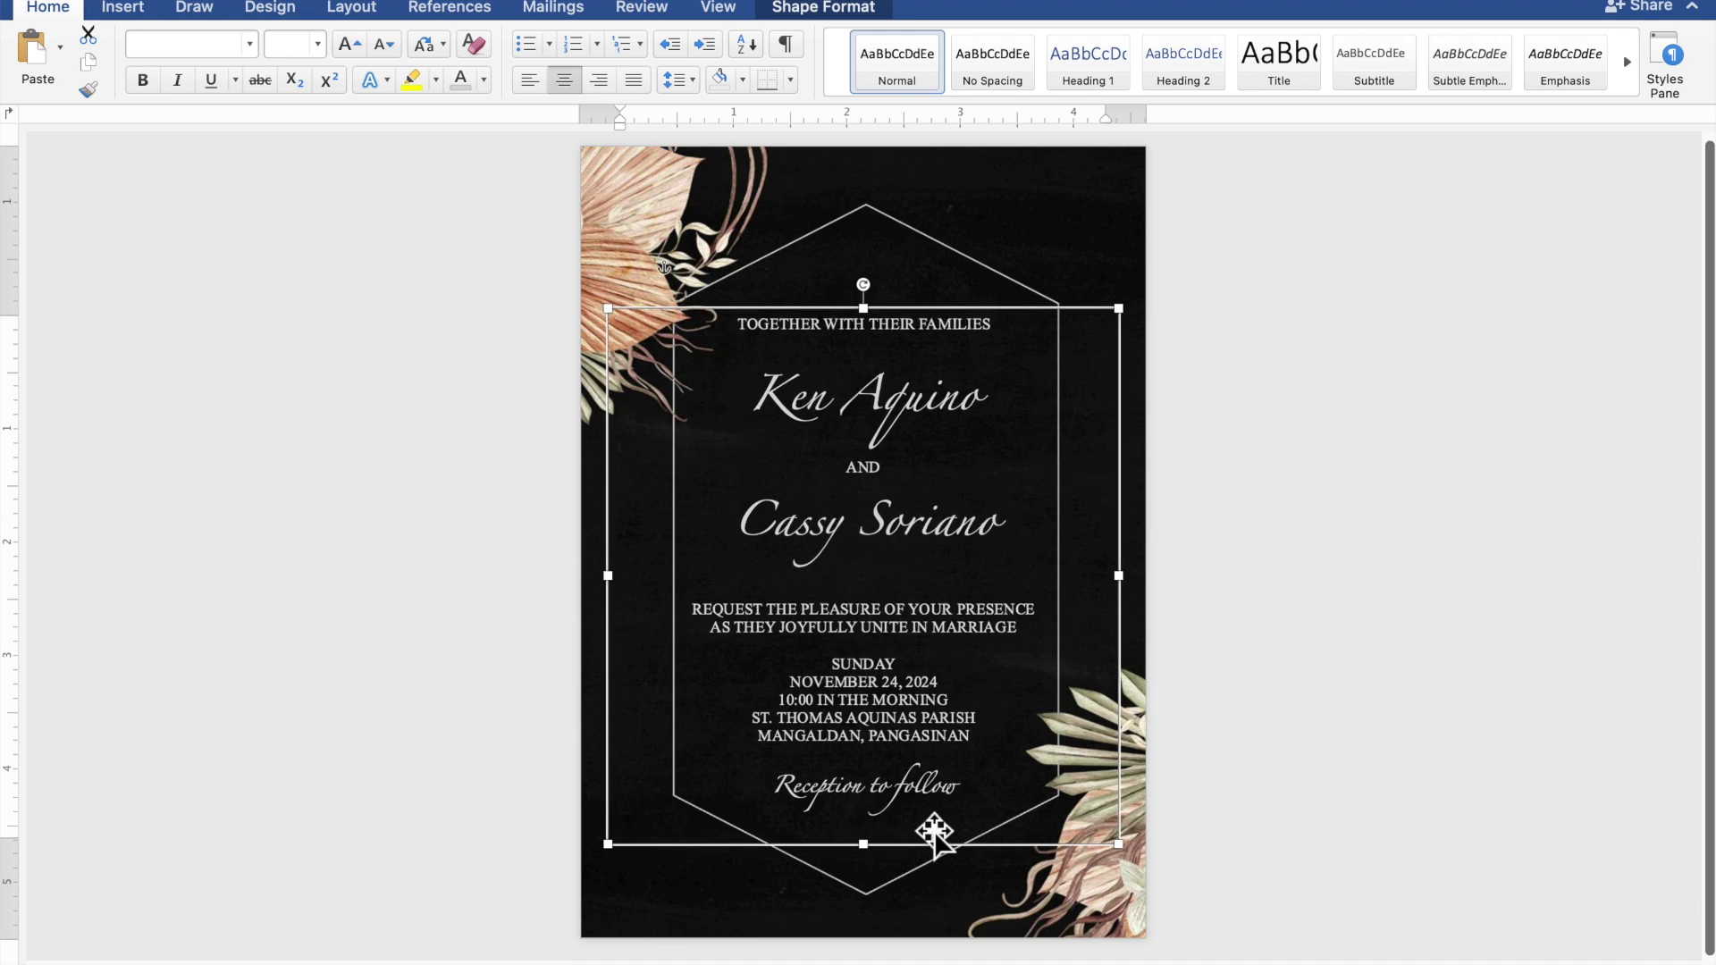
left_click(1393, 741)
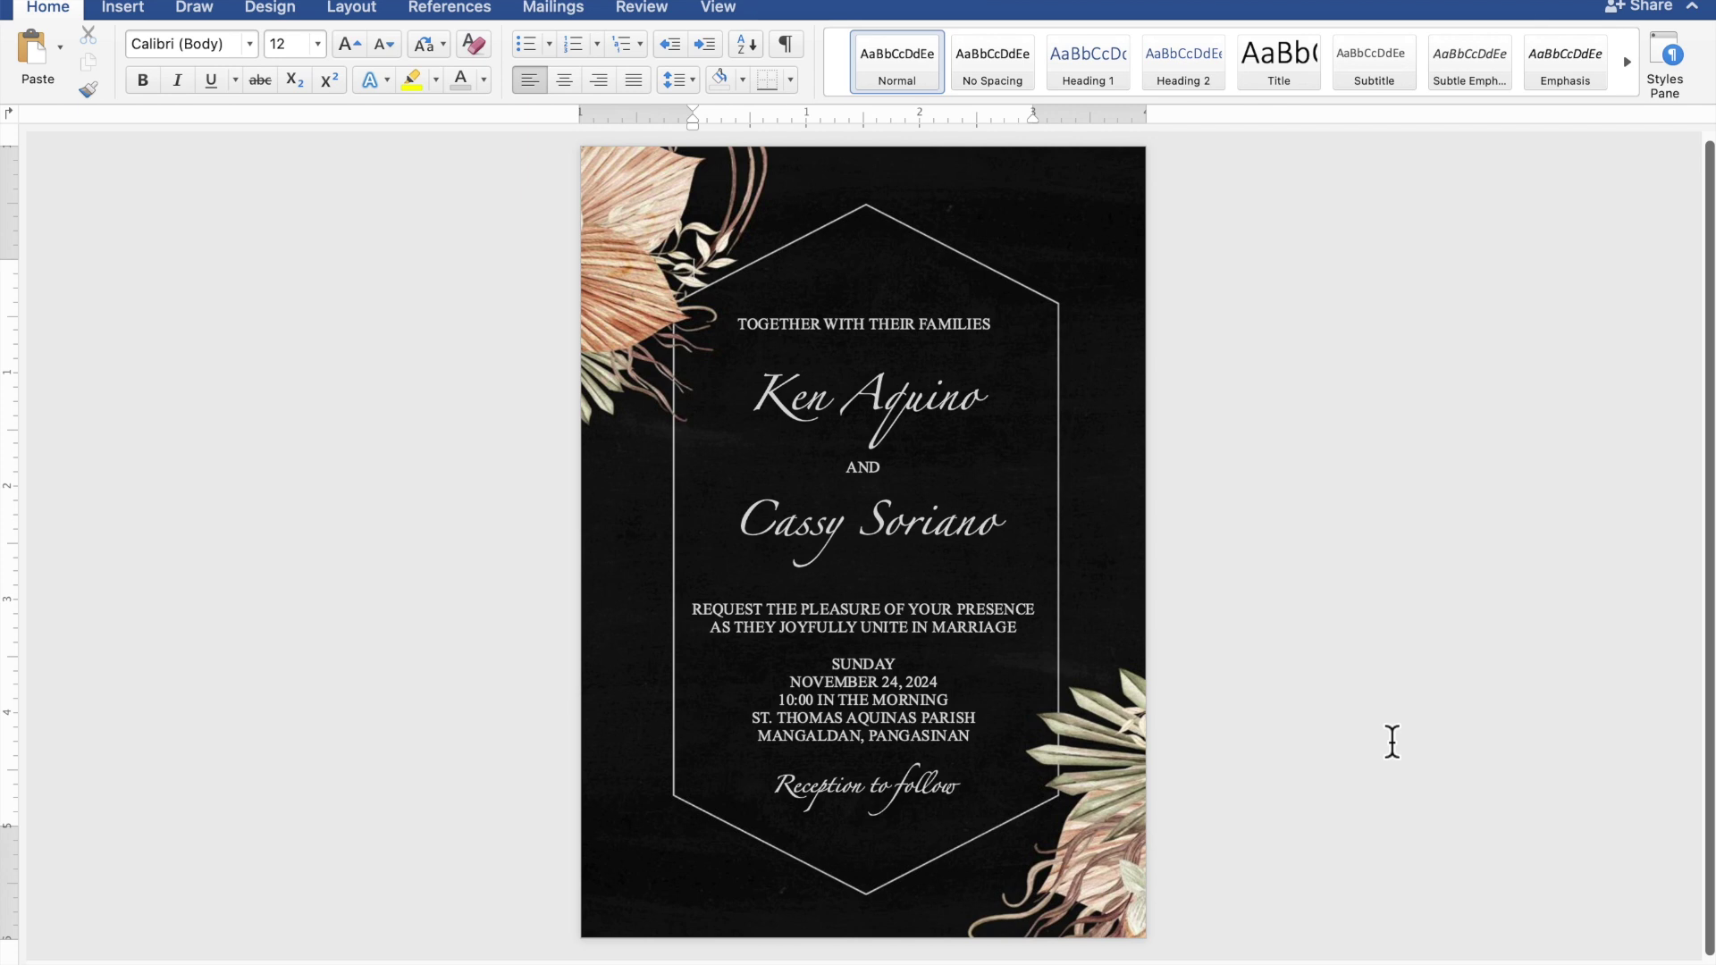